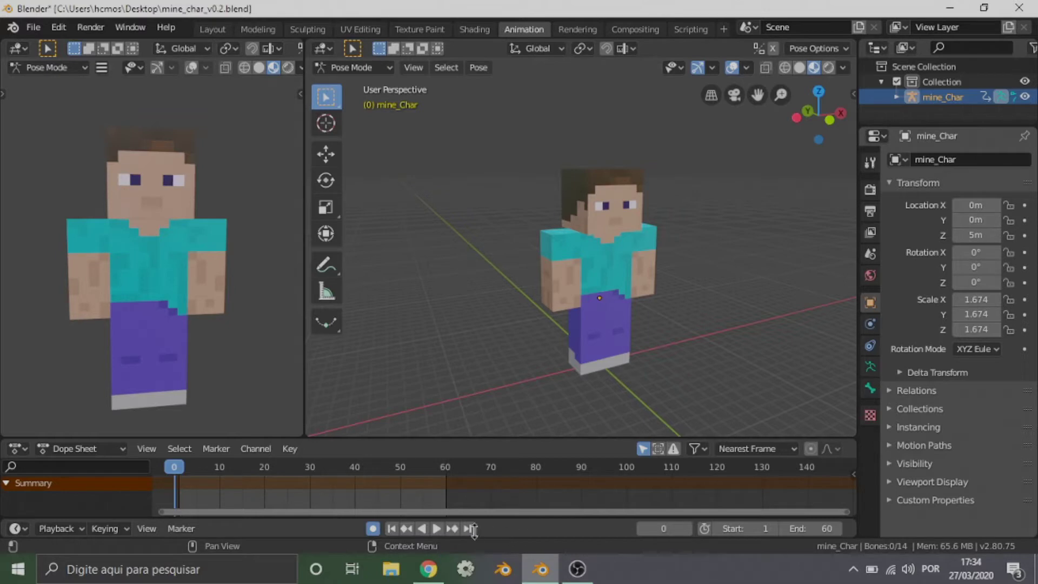
Play the mine_Char walk animation and view the character from another angle.
click(437, 528)
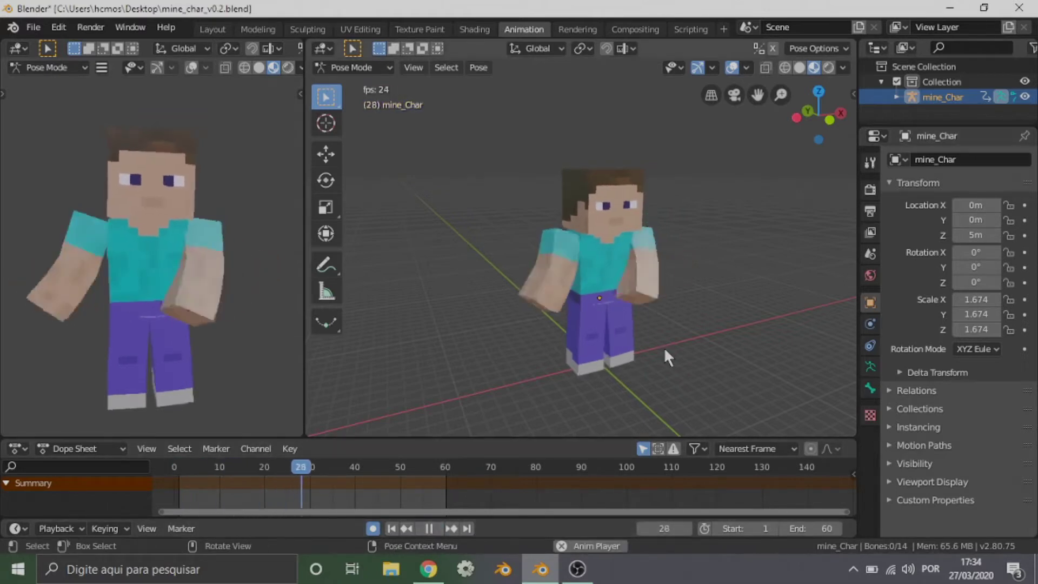
middle_drag(664, 347, 522, 350)
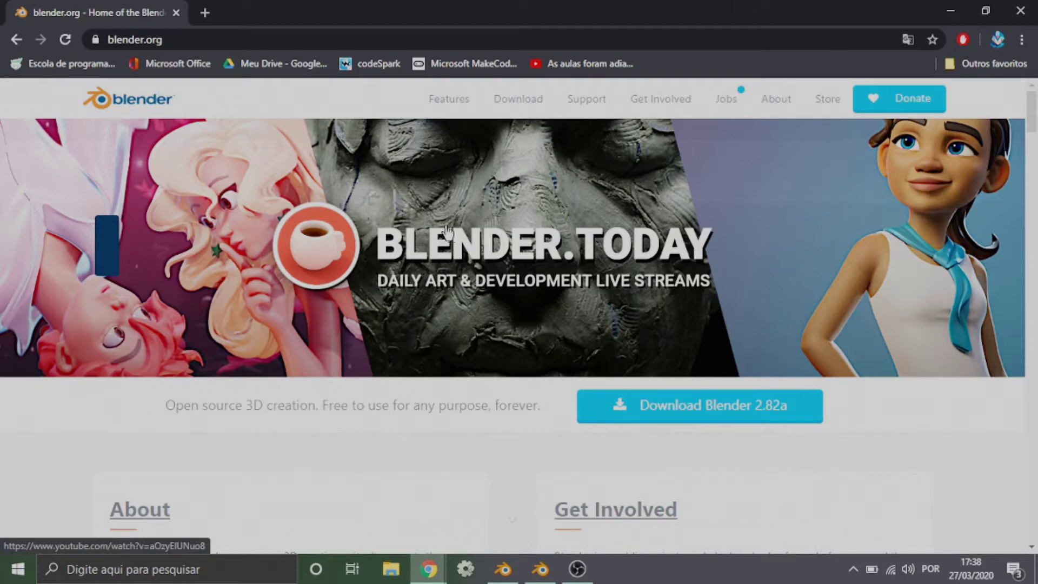
Download the Blender 2.82a Windows installer from blender.org.
click(135, 39)
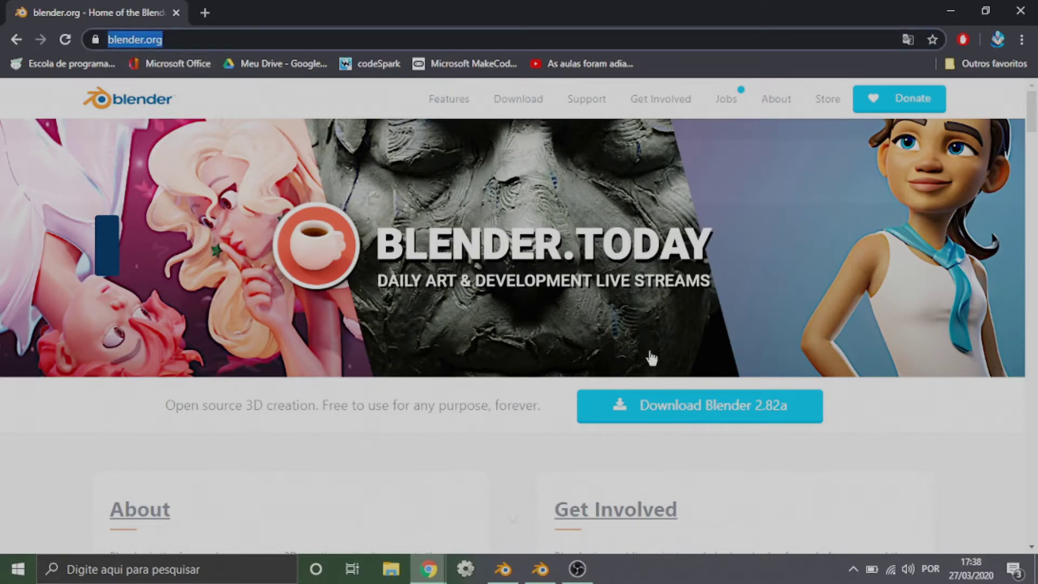
click(667, 407)
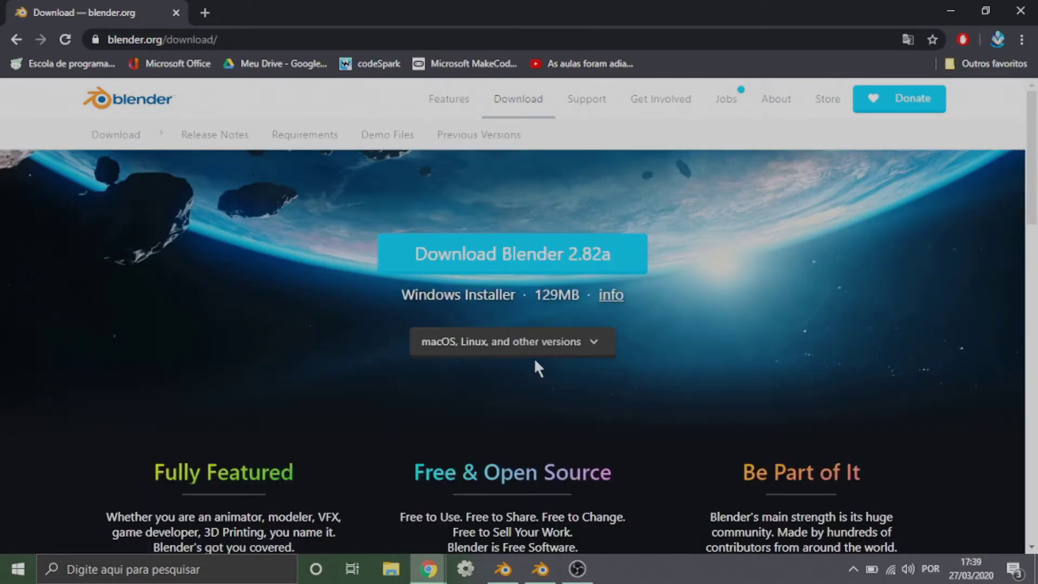
click(537, 260)
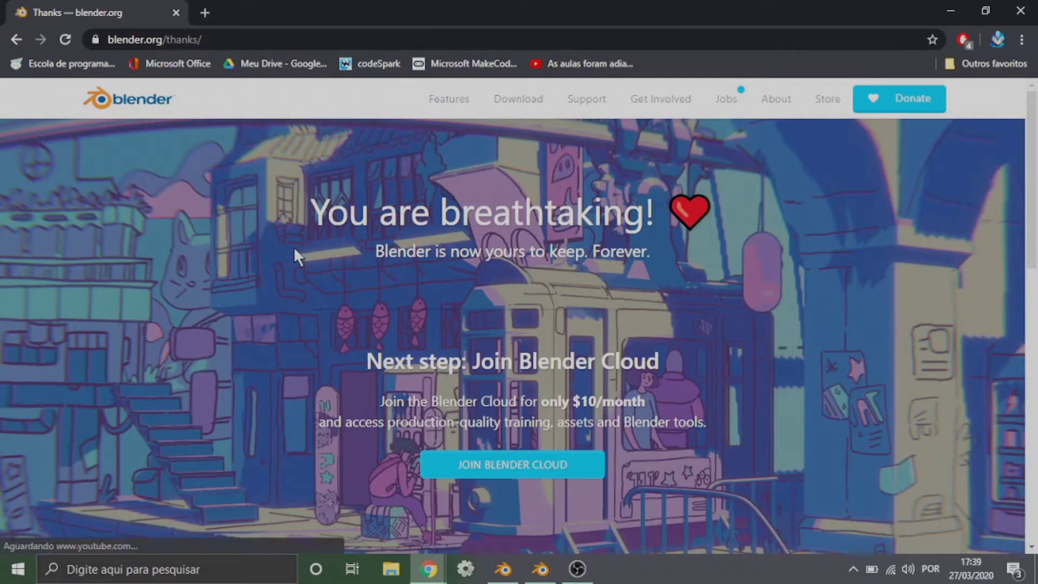
Switch to the Blender window with the default scene and examine its cube, camera and light from several angles.
click(502, 569)
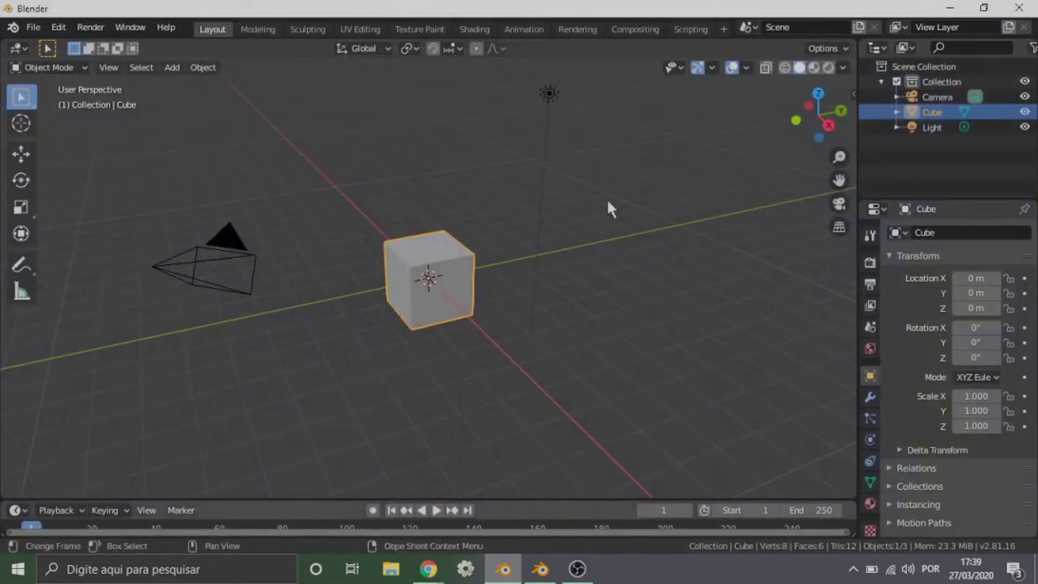
mouse_move(428, 273)
middle_down()
mouse_move(345, 283)
mouse_move(471, 271)
mouse_move(410, 268)
middle_up()
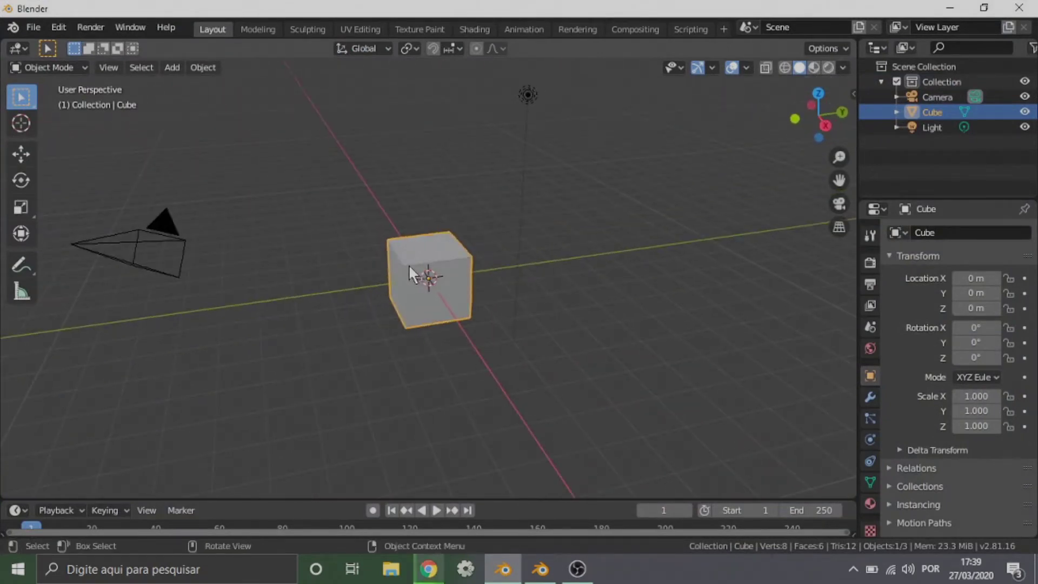
scroll(495, 420, down, 3)
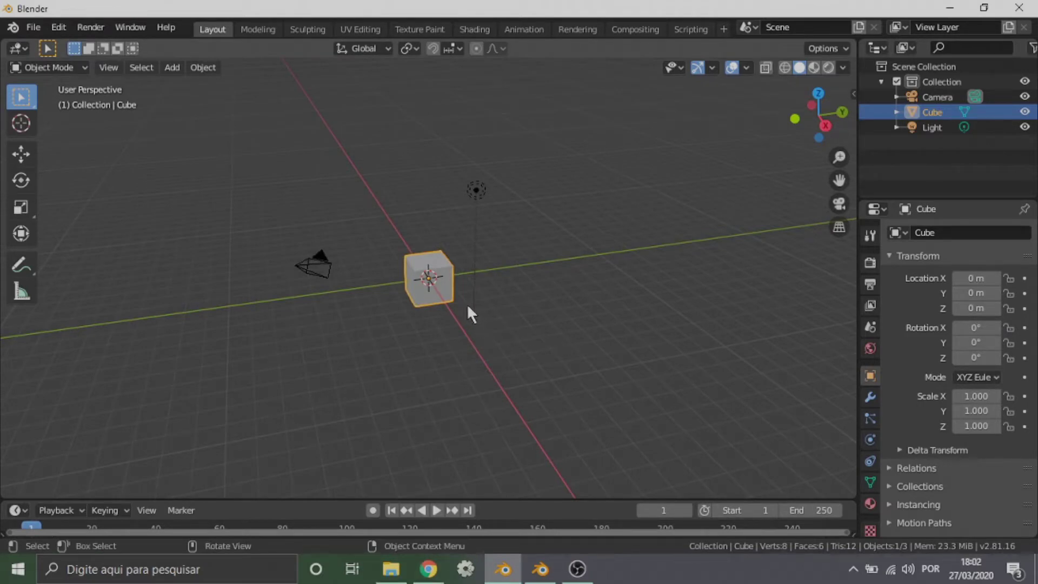
middle_drag(469, 309, 549, 241)
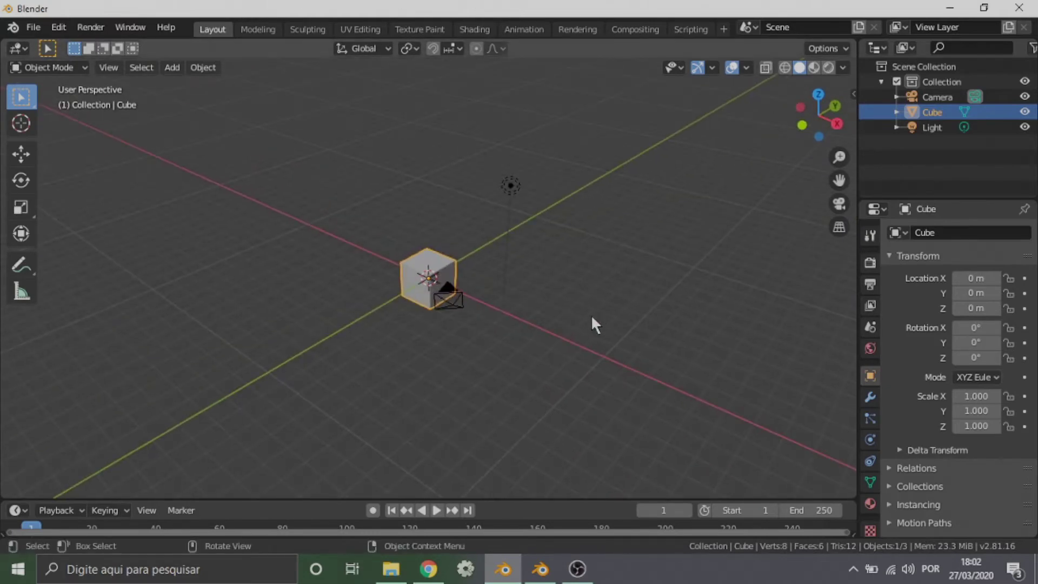
middle_drag(593, 325, 424, 294)
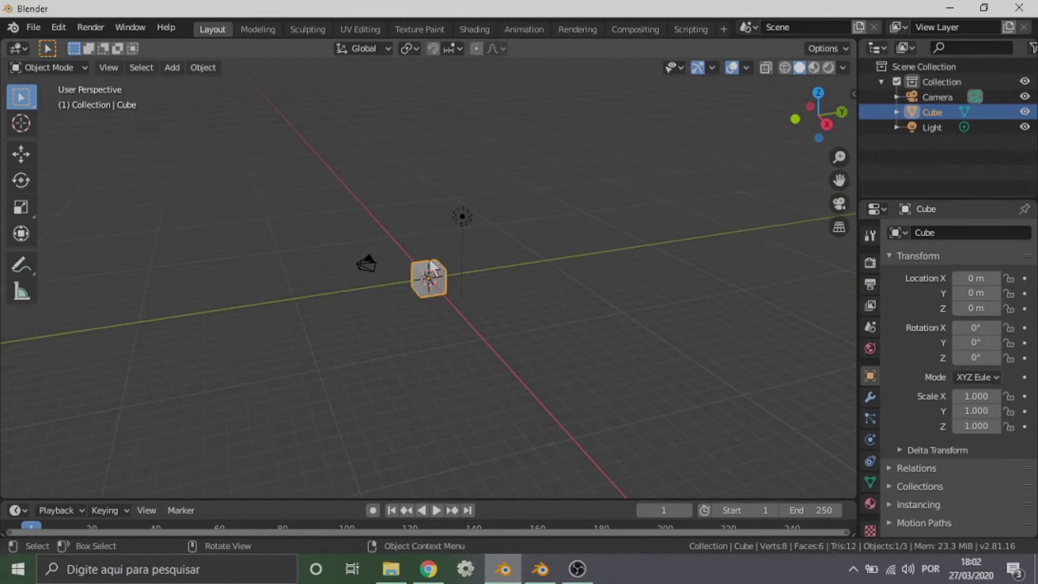
middle_drag(513, 246, 441, 292)
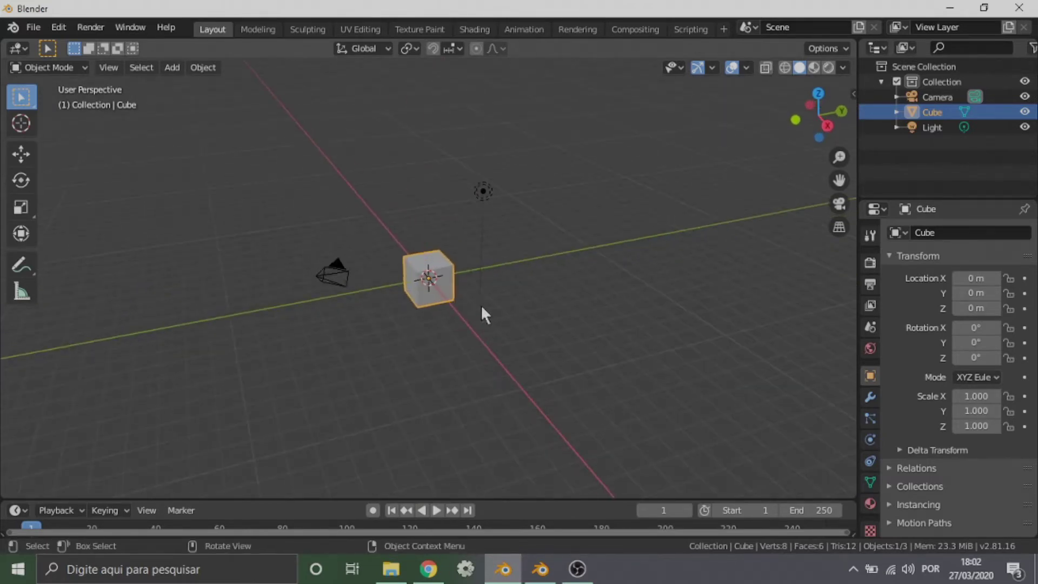
scroll(485, 305, up, 2)
middle_drag(656, 290, 124, 129)
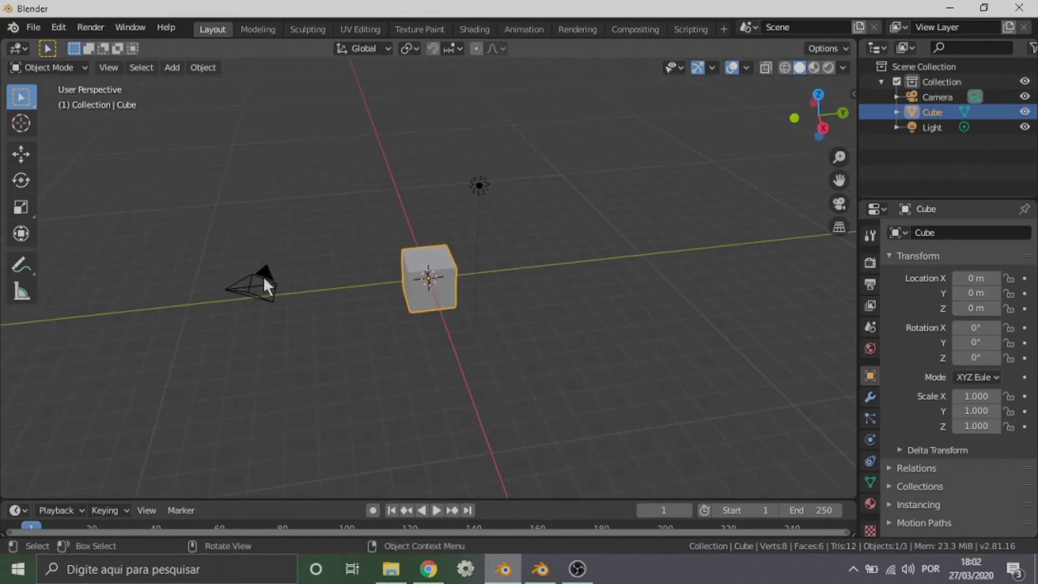
Delete the camera and the light from the scene, keeping only the cube.
click(264, 278)
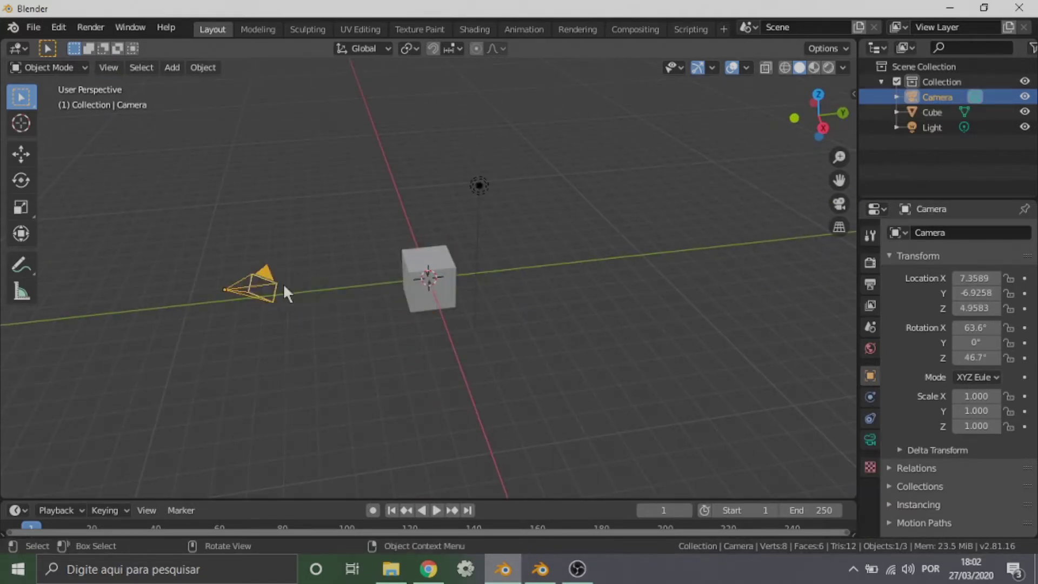
click(480, 186)
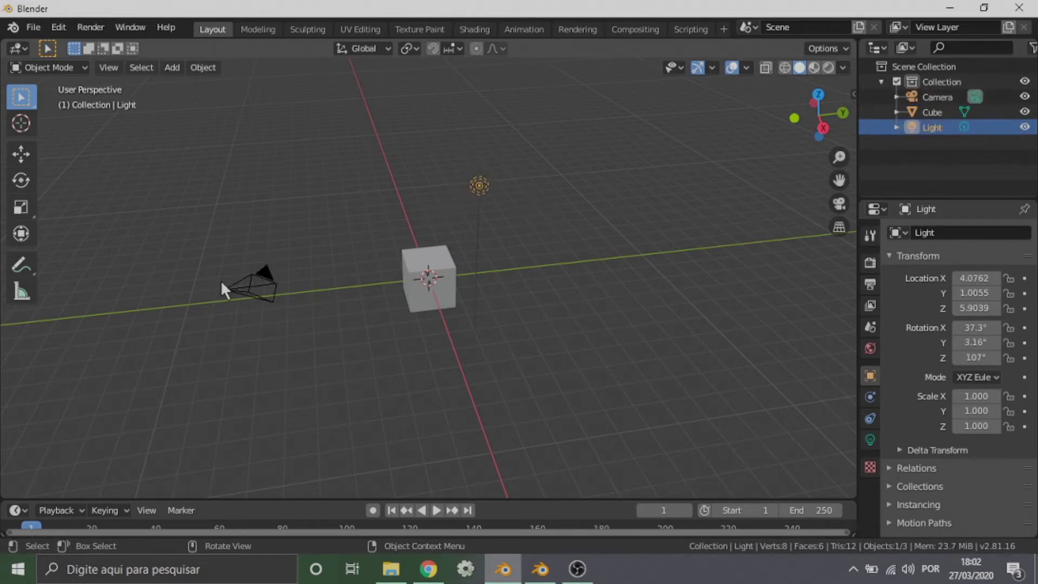
middle_drag(222, 282, 269, 278)
middle_drag(516, 206, 466, 224)
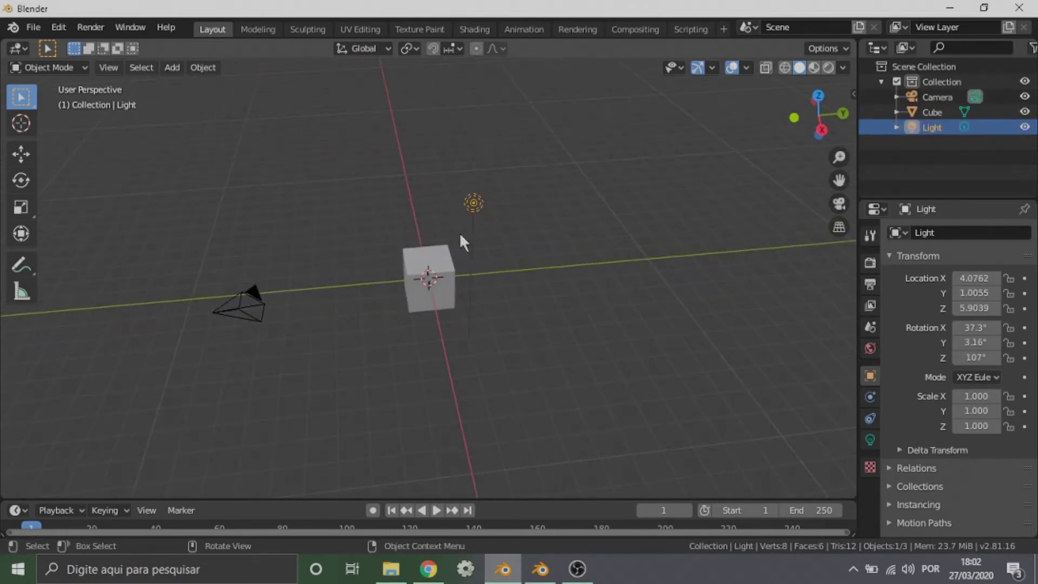
shift+click(244, 298)
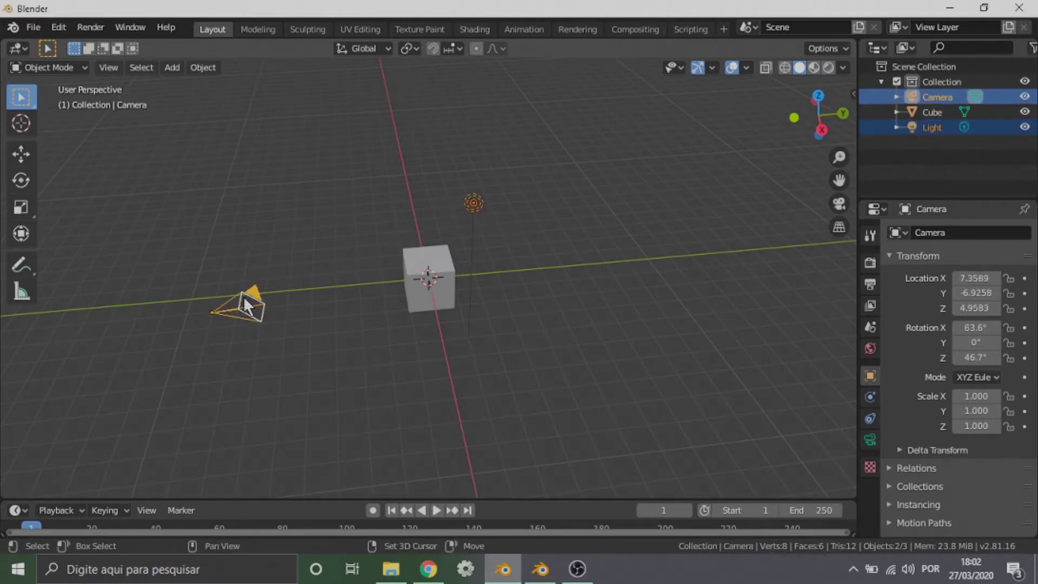
middle_drag(270, 319, 297, 301)
middle_drag(320, 254, 421, 219)
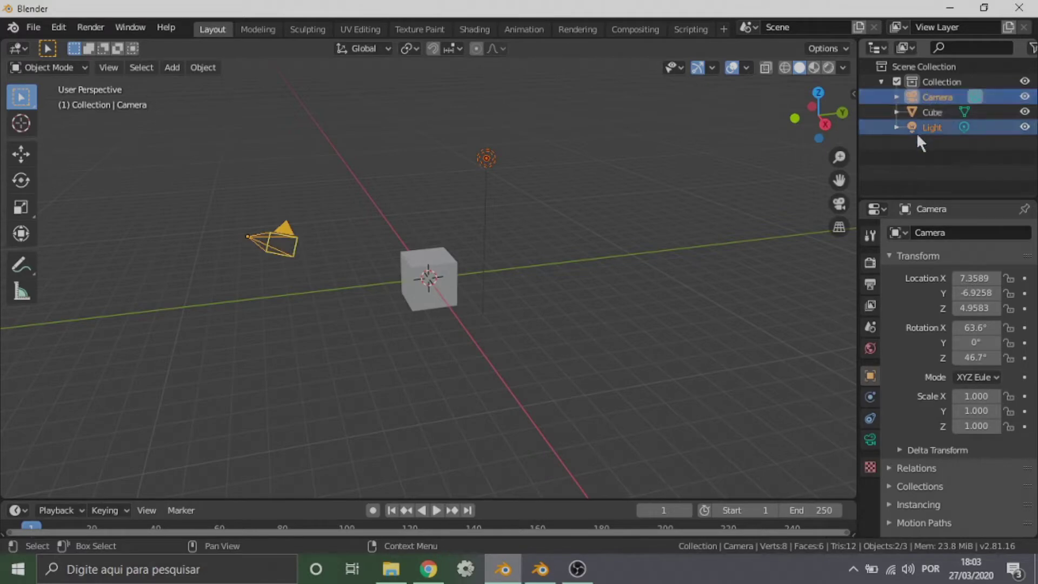
middle_drag(387, 224, 447, 232)
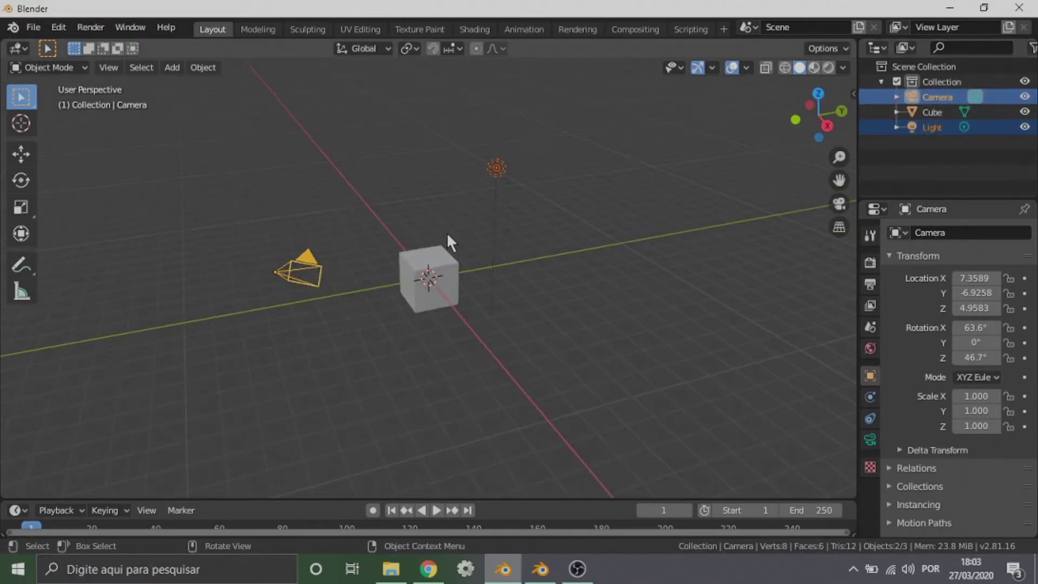
key(Delete)
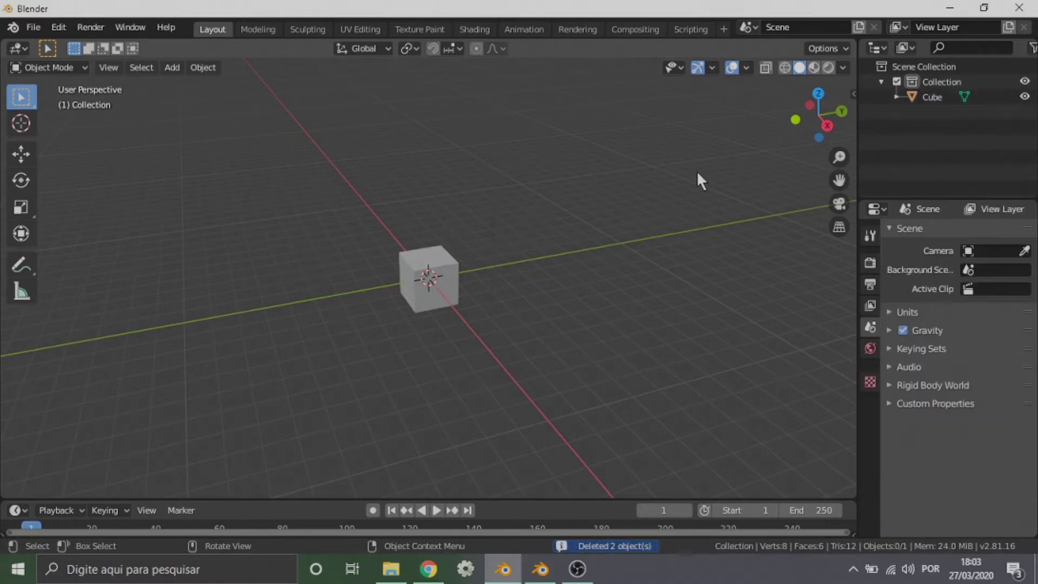
Enable the Screencast Keys display in the 3D viewport and hide the sidebar again.
click(853, 94)
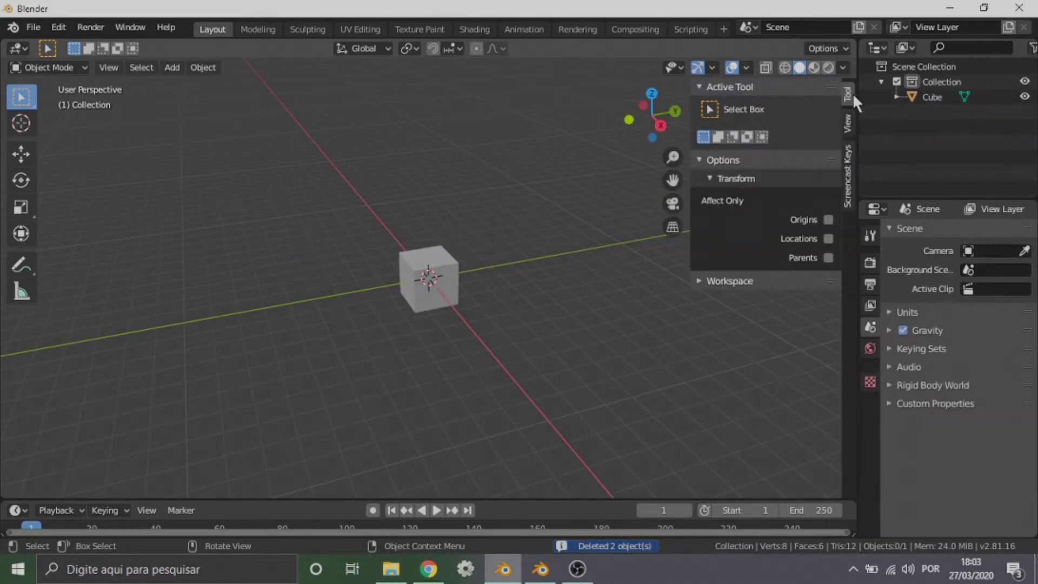
click(848, 157)
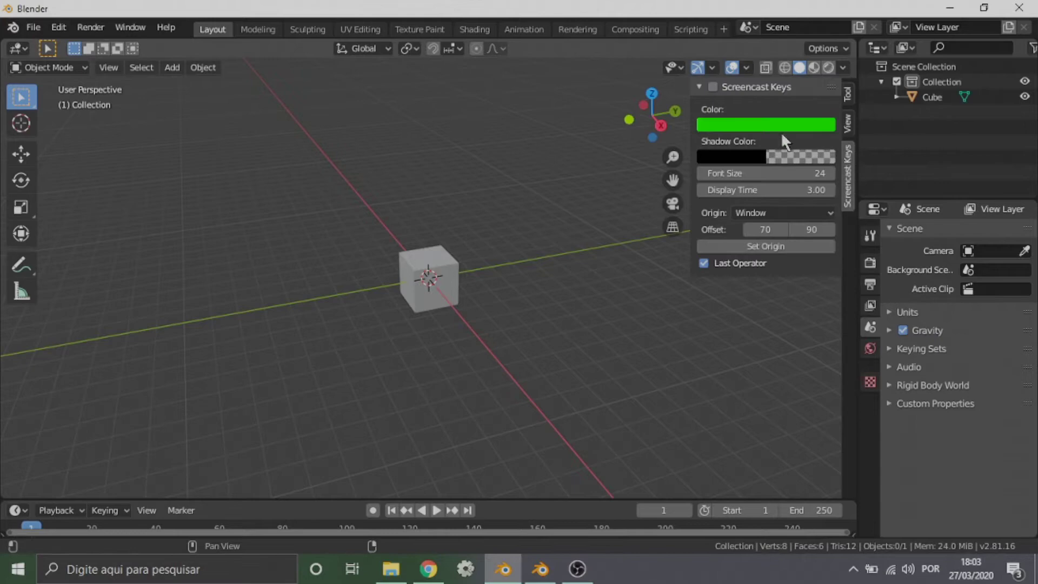
click(713, 86)
click(848, 94)
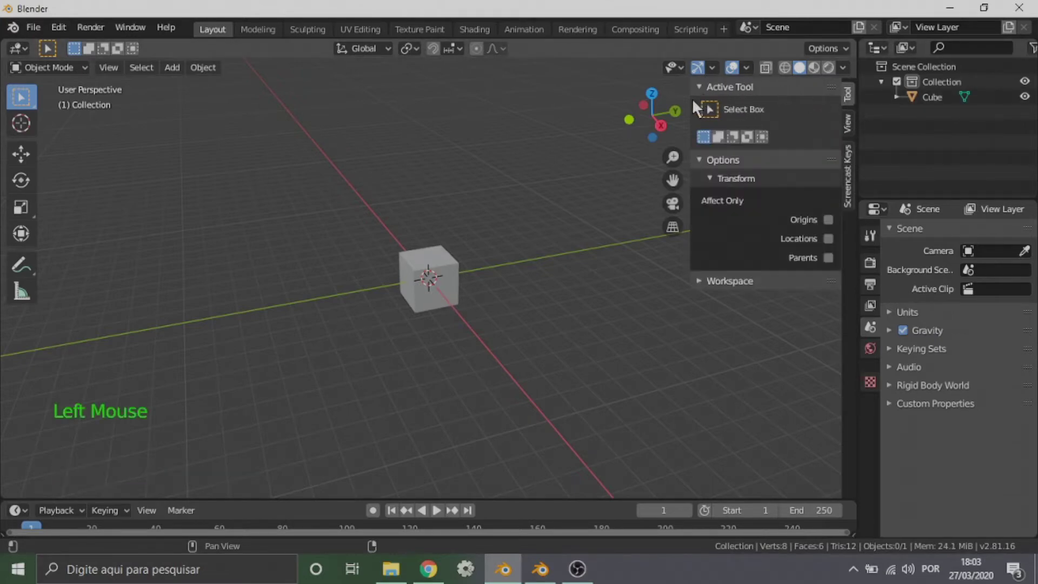
drag(691, 111, 906, 111)
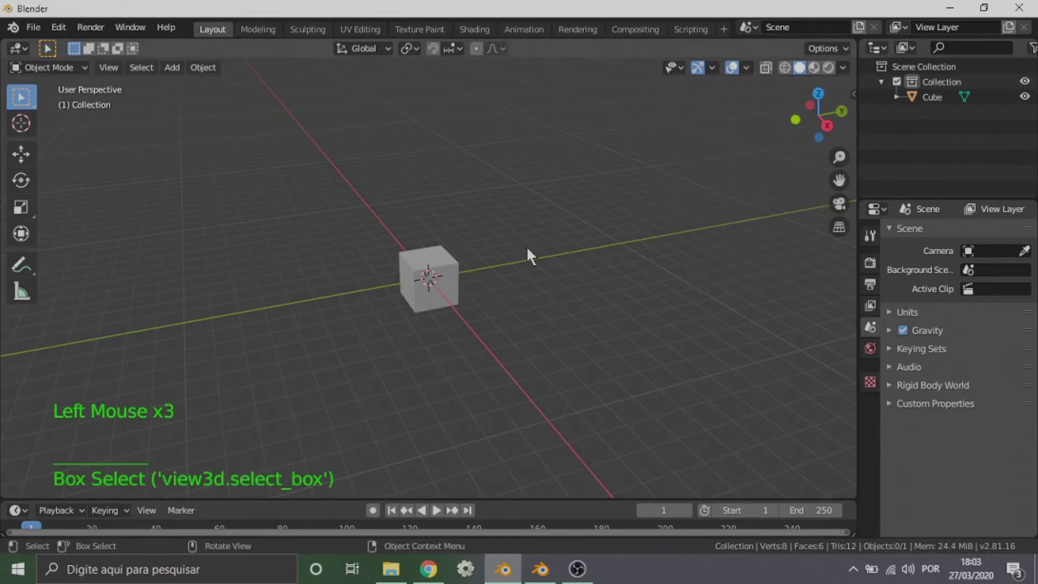
Select the cube and examine it from several angles and distances.
middle_drag(528, 243, 151, 314)
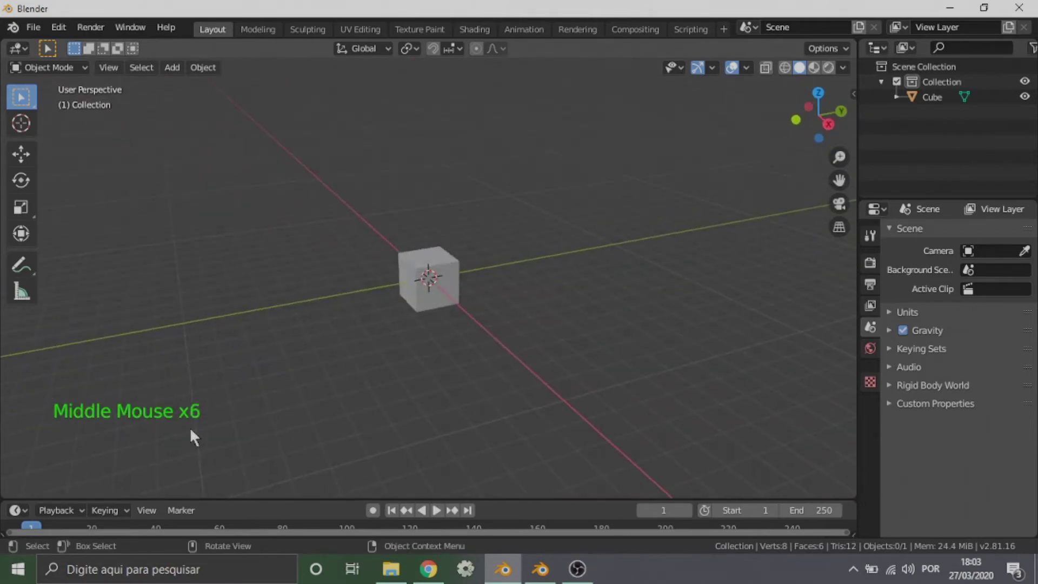
middle_drag(292, 460, 327, 315)
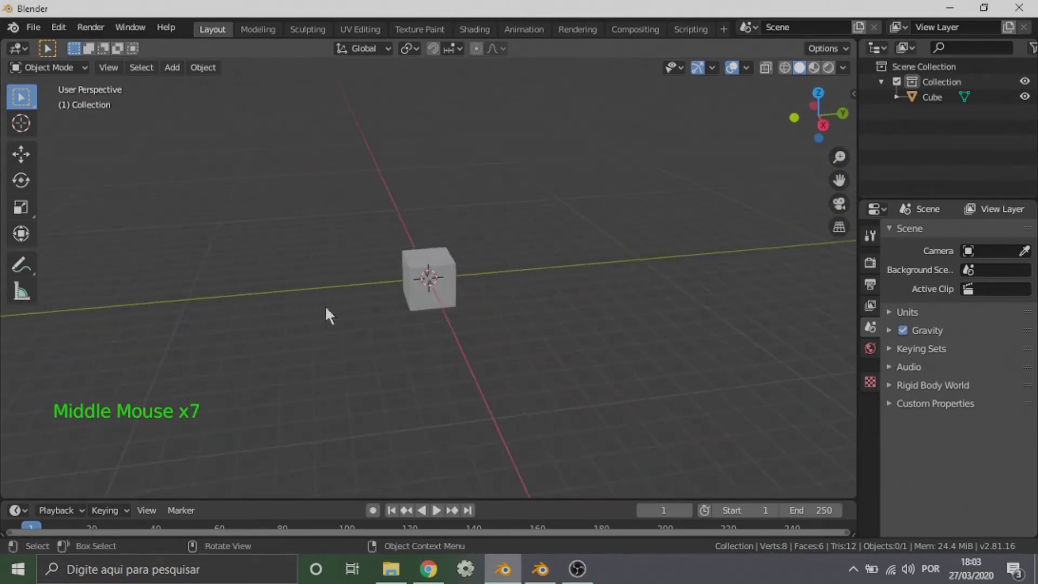
middle_drag(422, 245, 428, 250)
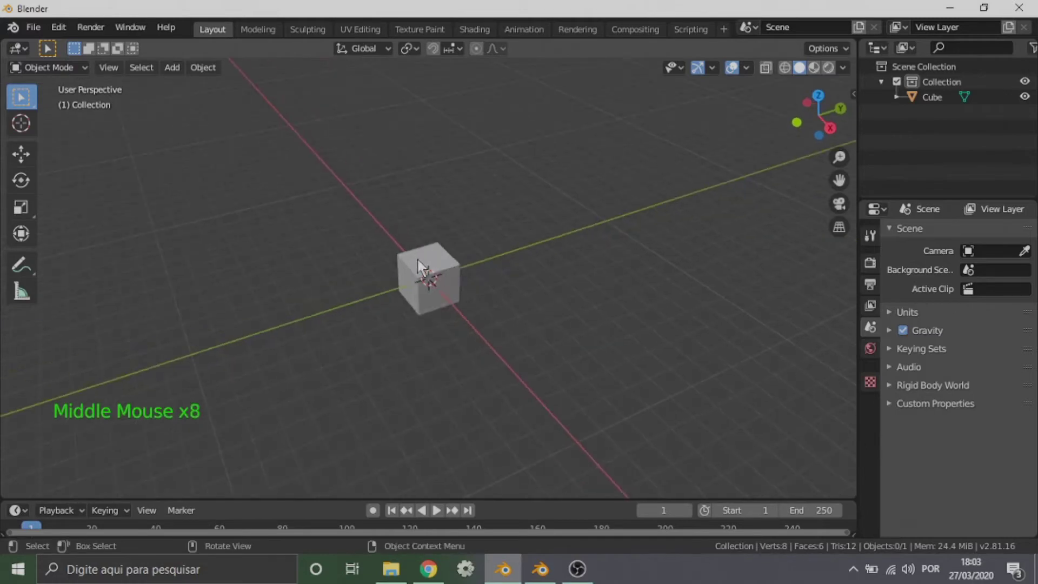
click(430, 251)
middle_drag(484, 282, 639, 212)
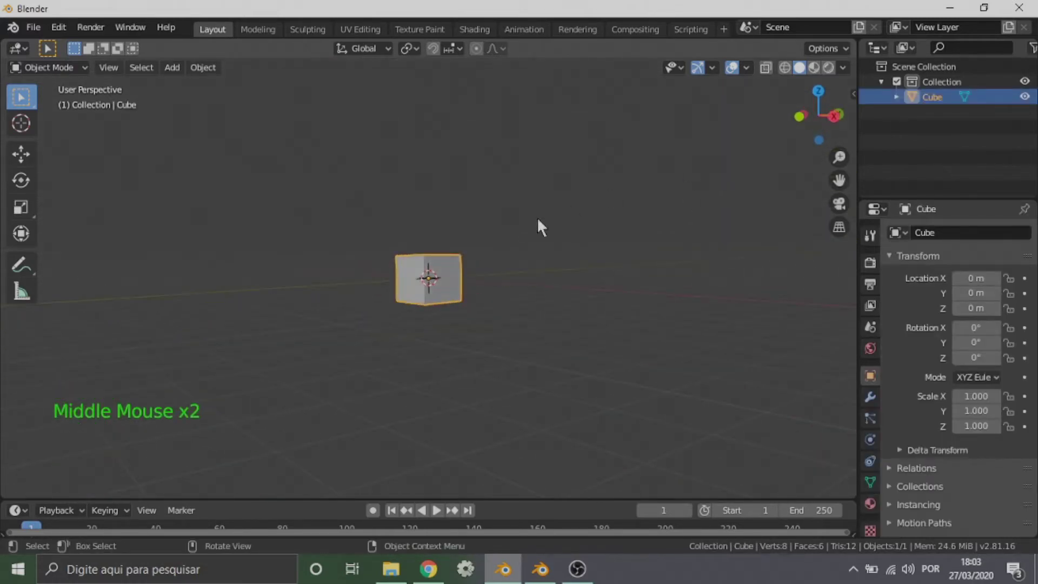
scroll(539, 221, down, 2)
middle_drag(537, 241, 489, 288)
scroll(481, 279, down, 1)
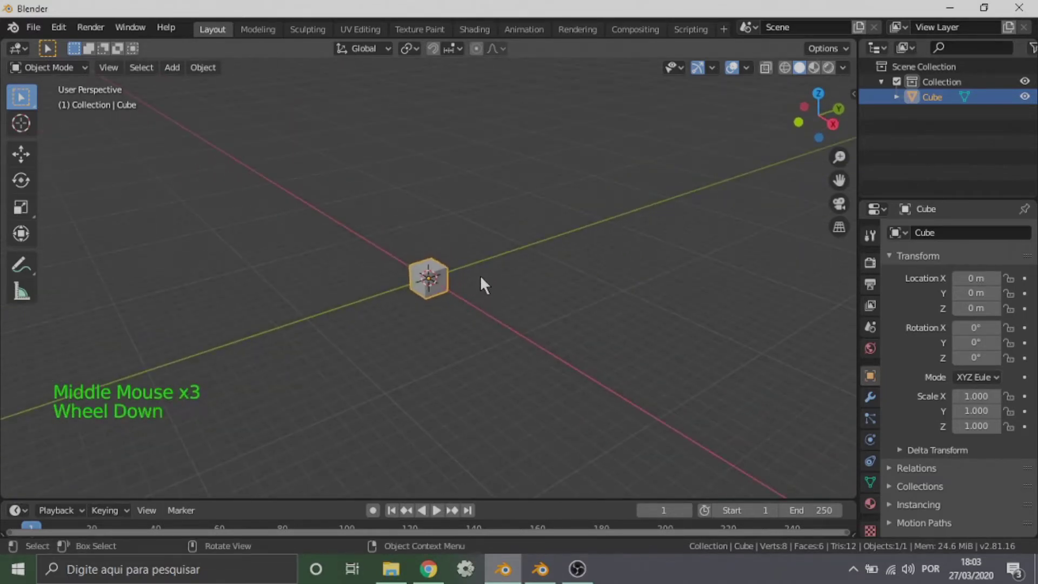
Set the 3D viewport to the front orthographic view, with the cube in the lower middle.
key(KP_1)
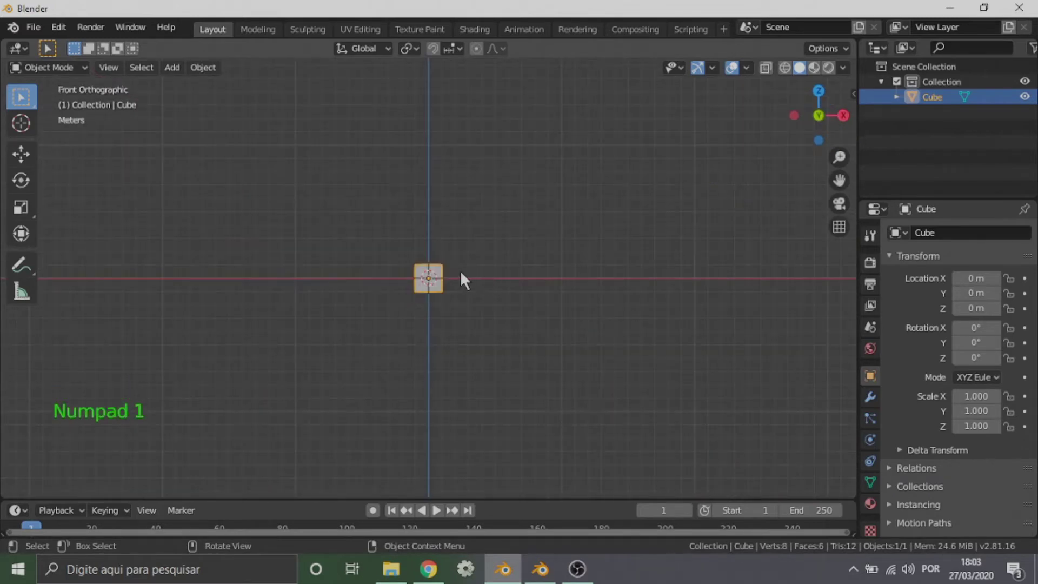
scroll(461, 274, up, 4)
scroll(461, 278, up, 2)
shift+middle_drag(484, 278, 571, 333)
mouse_move(806, 127)
middle_down()
mouse_move(826, 138)
mouse_move(753, 144)
mouse_move(838, 158)
mouse_move(788, 151)
mouse_move(814, 121)
middle_up()
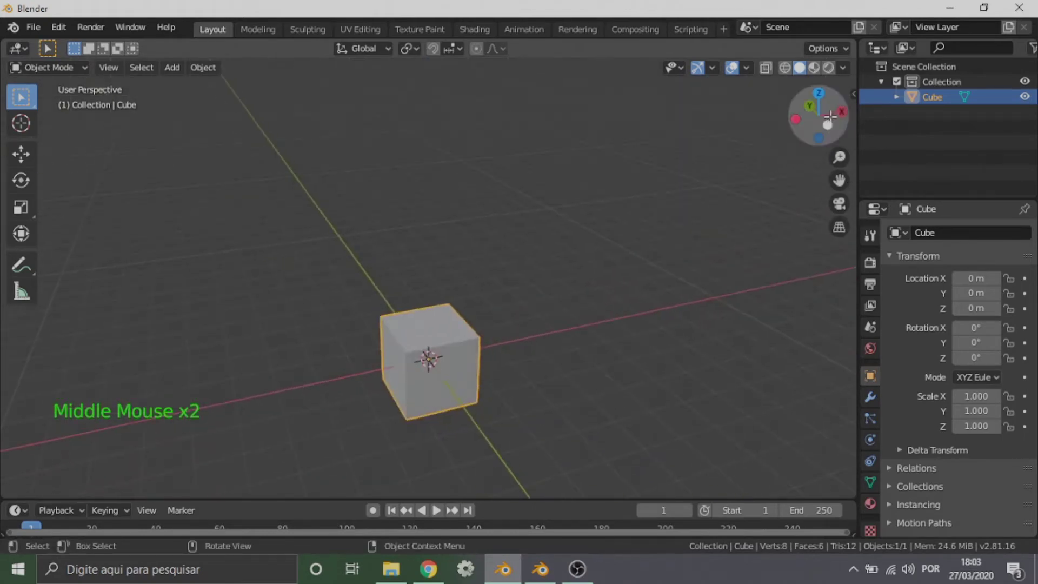
click(831, 120)
scroll(760, 144, down, 2)
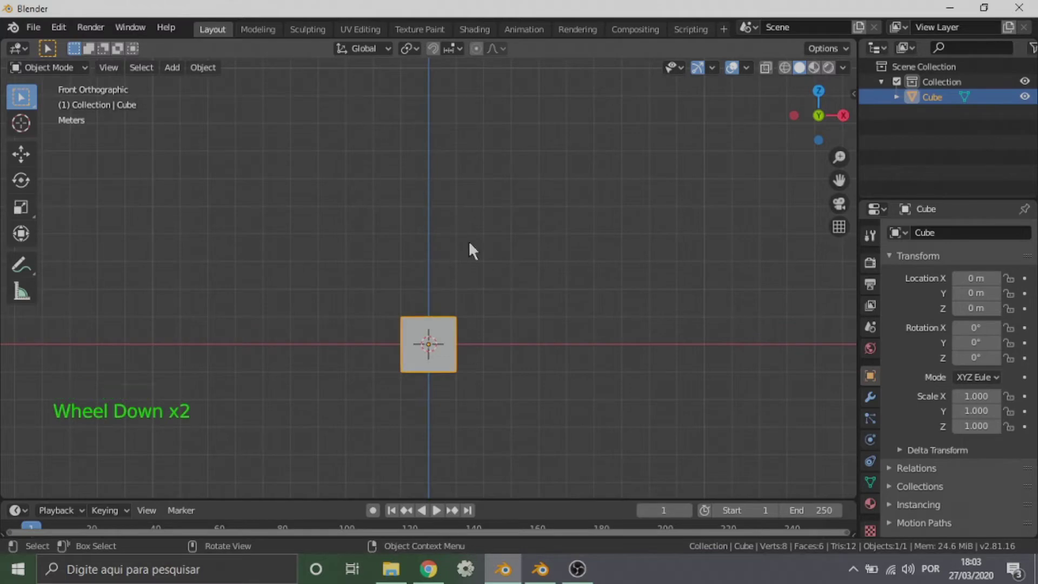
scroll(430, 311, up, 2)
scroll(436, 292, down, 1)
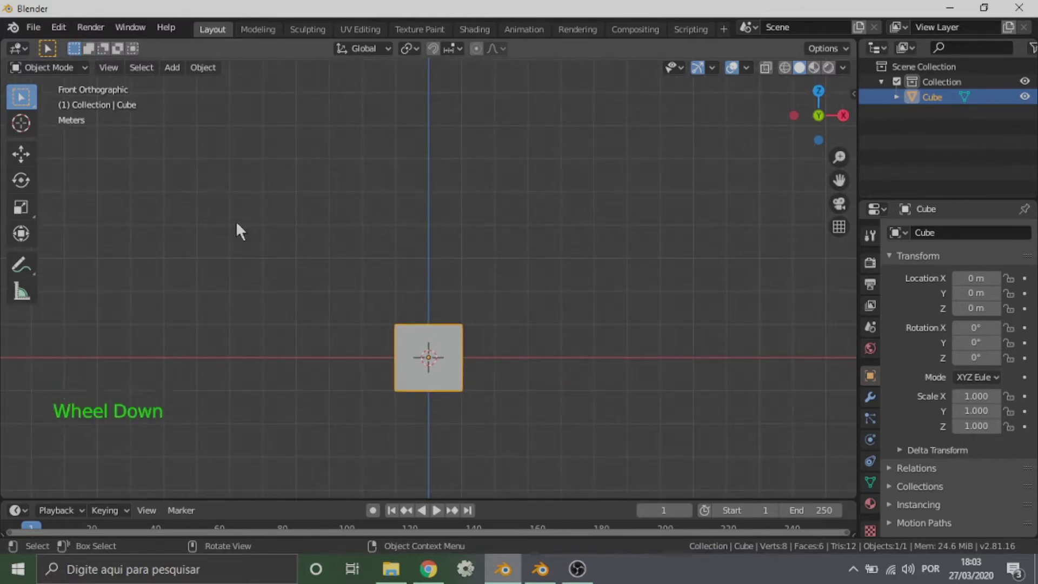
Put the cube into Edit Mode, toggle between the modes, and return to Object Mode.
click(81, 66)
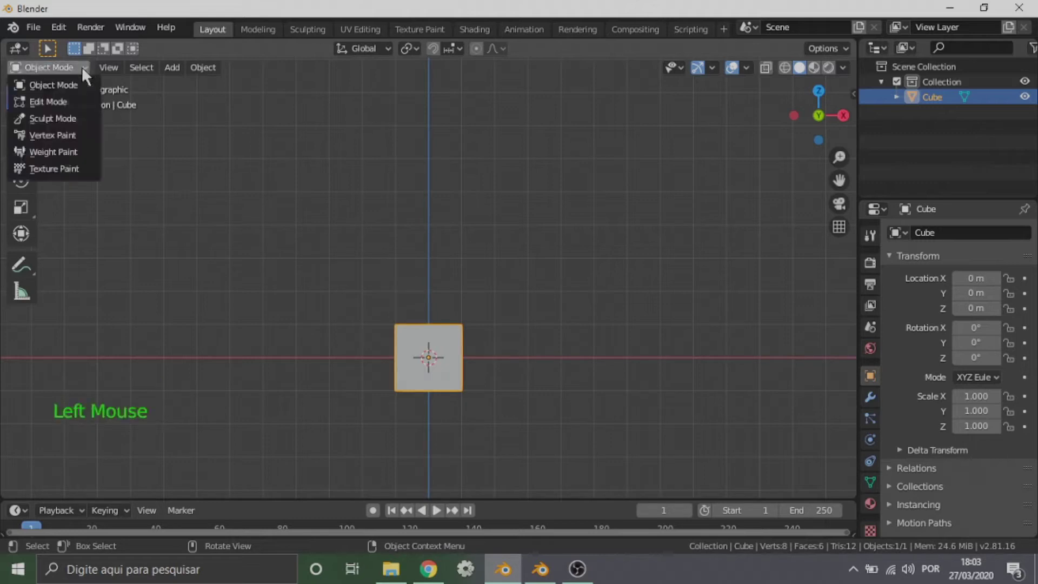
click(54, 106)
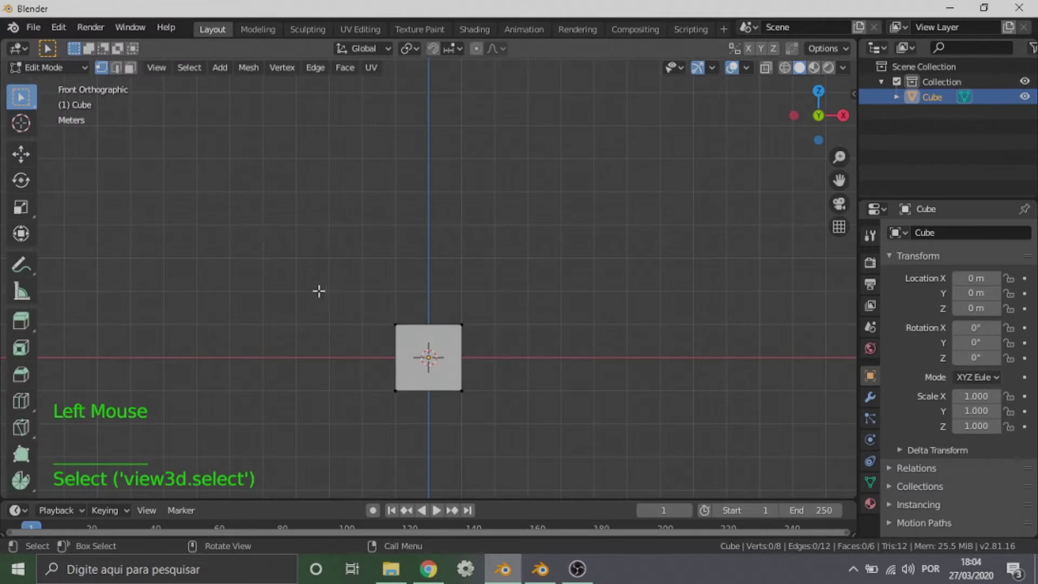
key(Tab)
key(Tab)
key(Tab)
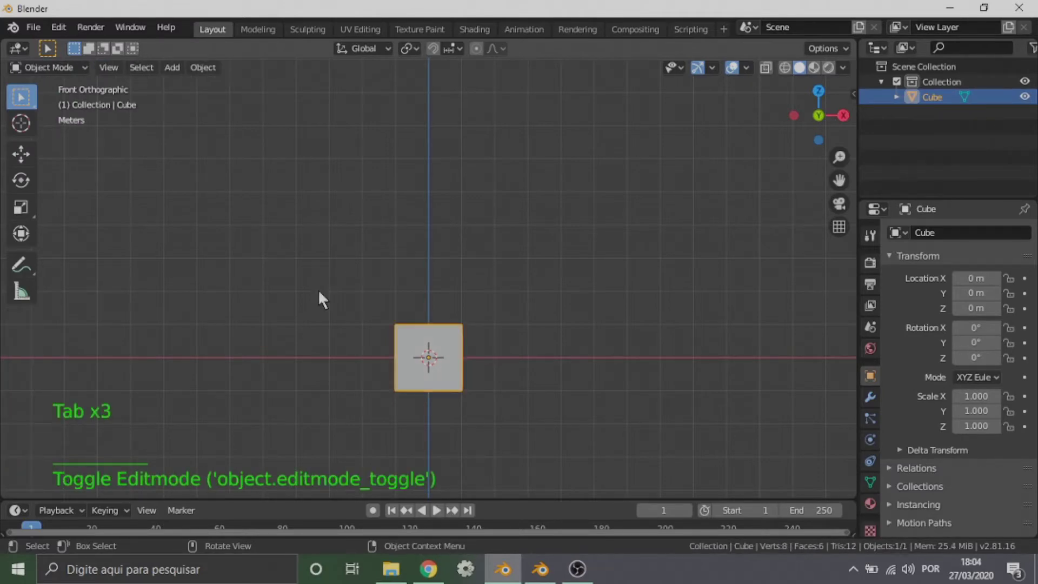
key(Tab)
middle_drag(325, 317, 378, 354)
key(Tab)
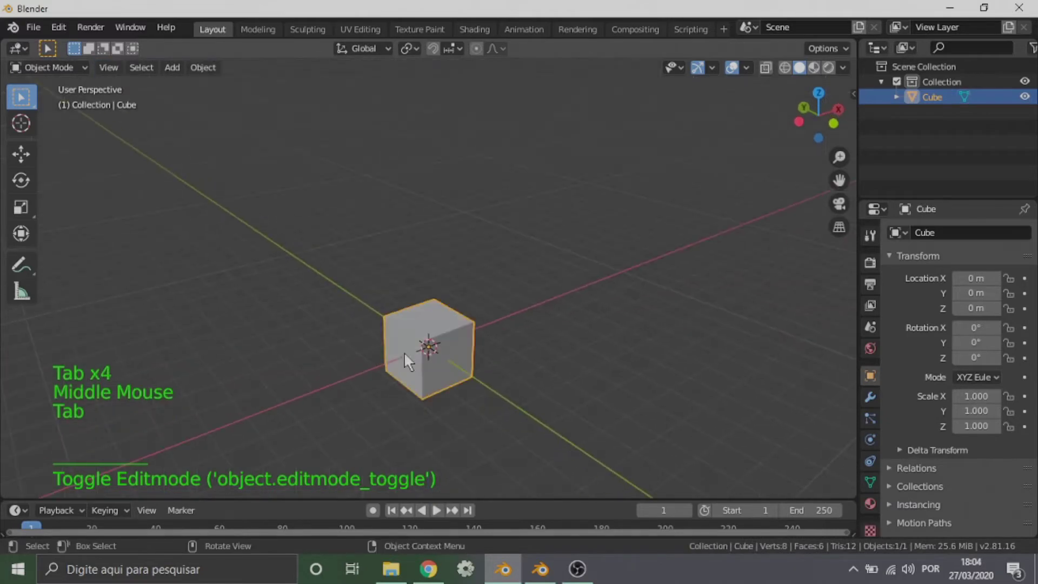
key(g)
key(Escape)
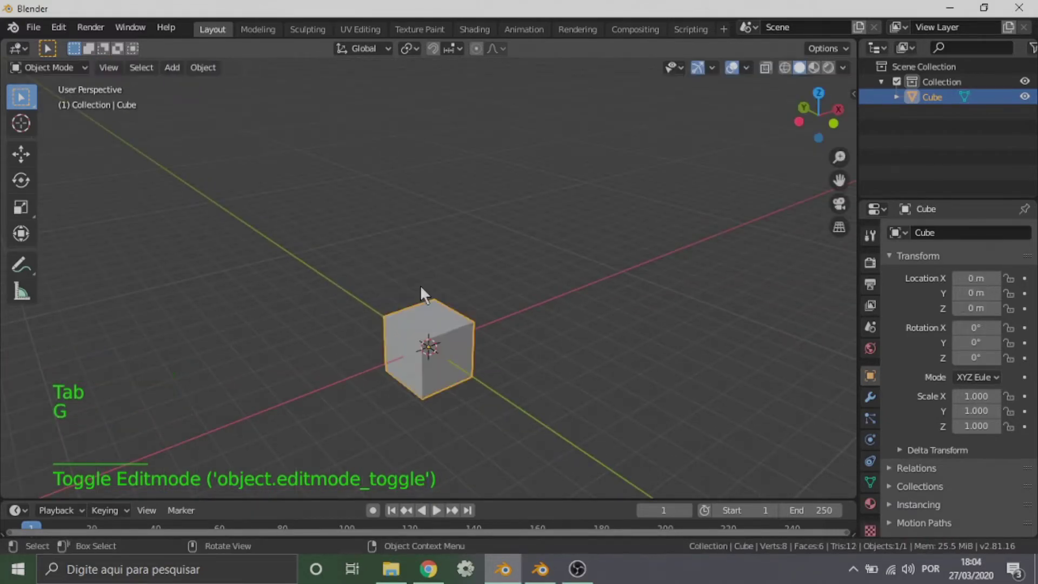
Put the cube into Edit Mode, select several of its corner vertices one at a time, and try moving the last one.
key(Tab)
scroll(419, 359, up, 1)
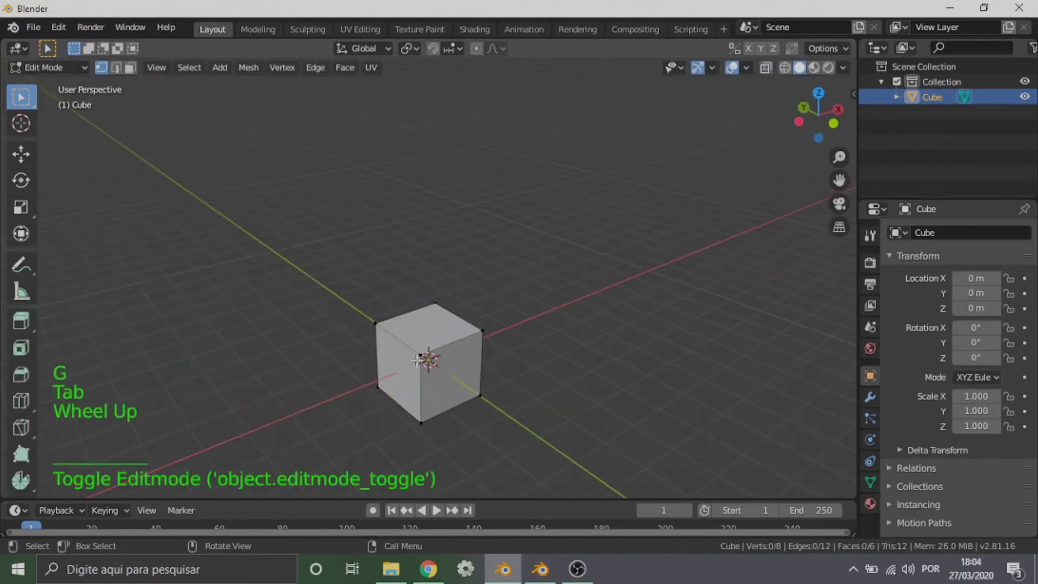
click(411, 349)
click(475, 340)
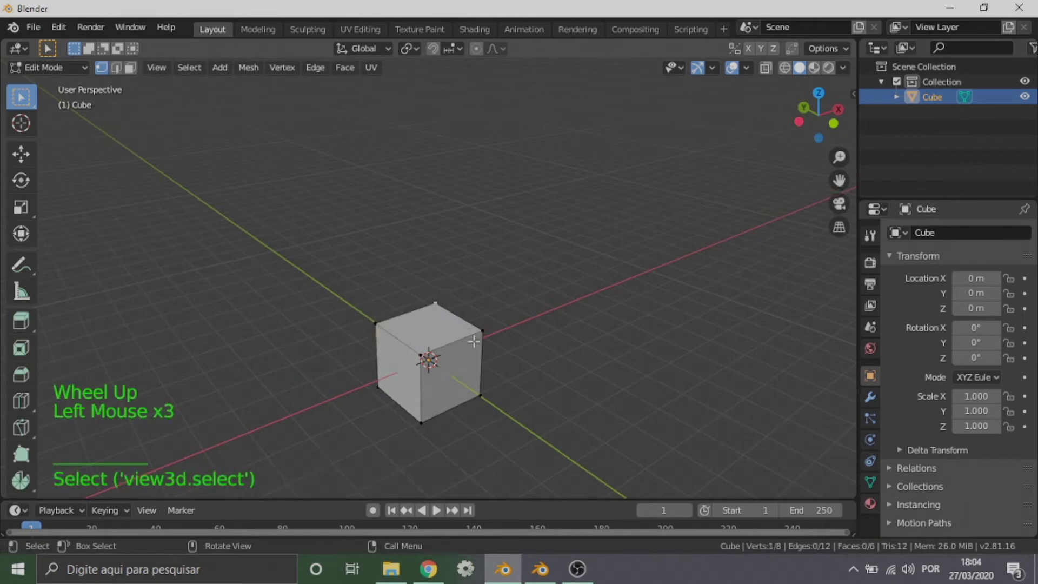
click(490, 335)
click(485, 394)
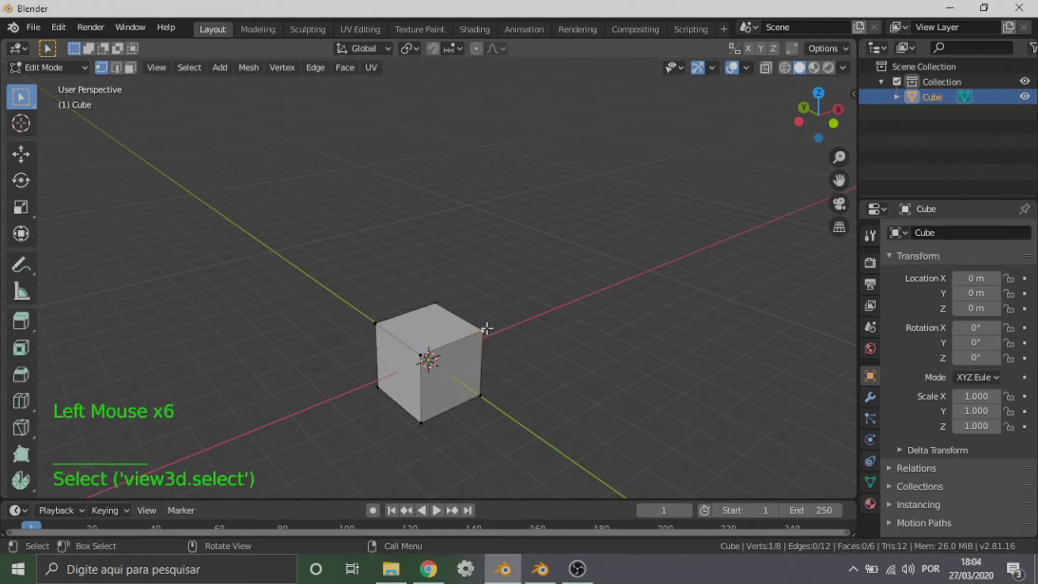
key(g)
key(Escape)
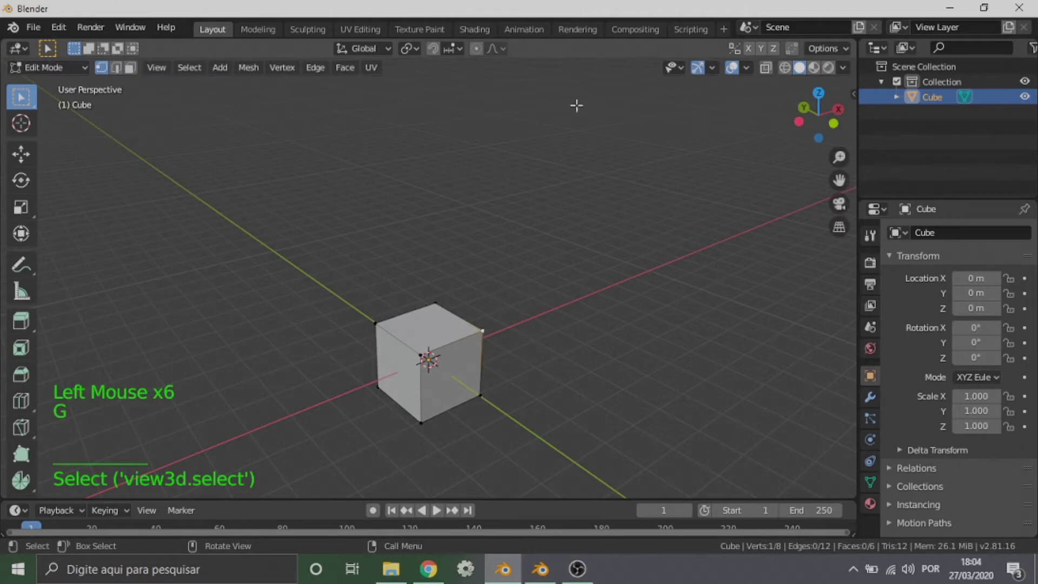
Select the cube's four visible corner vertices one at a time in the front orthographic view, then check them from an angle.
click(834, 124)
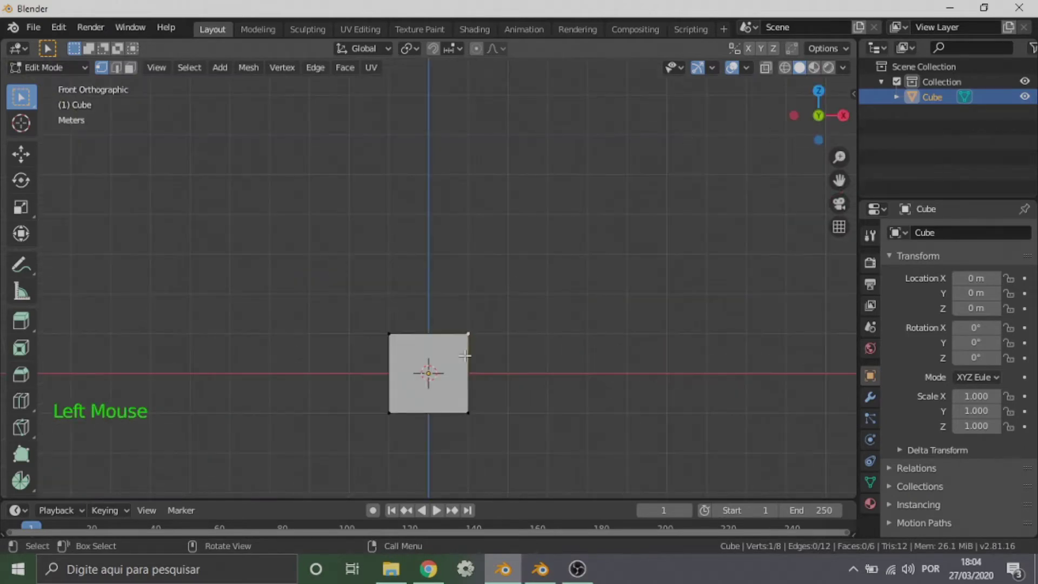
click(390, 331)
click(469, 411)
click(390, 415)
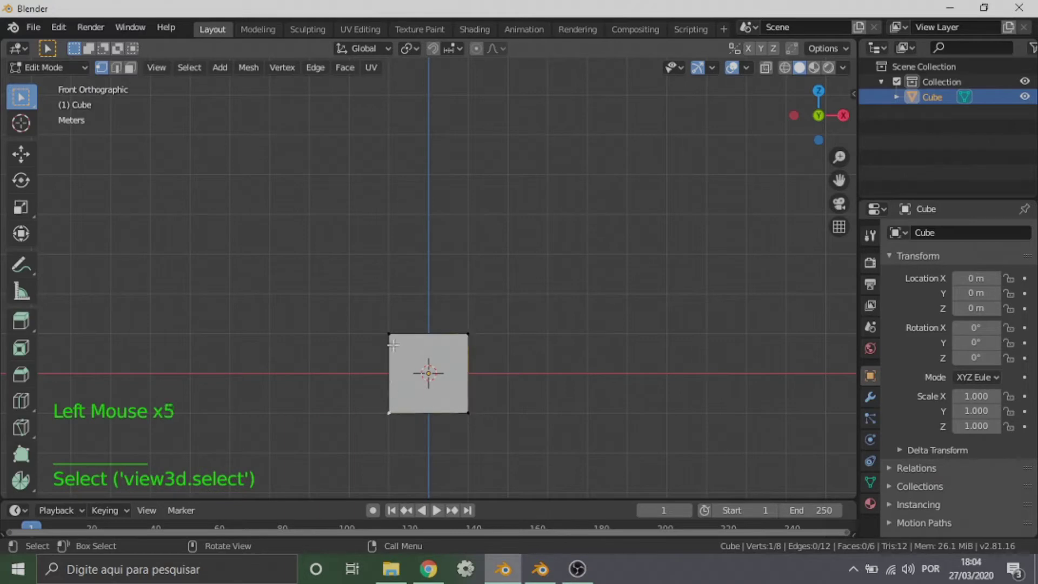
click(393, 331)
click(479, 331)
middle_drag(398, 338, 761, 200)
click(830, 123)
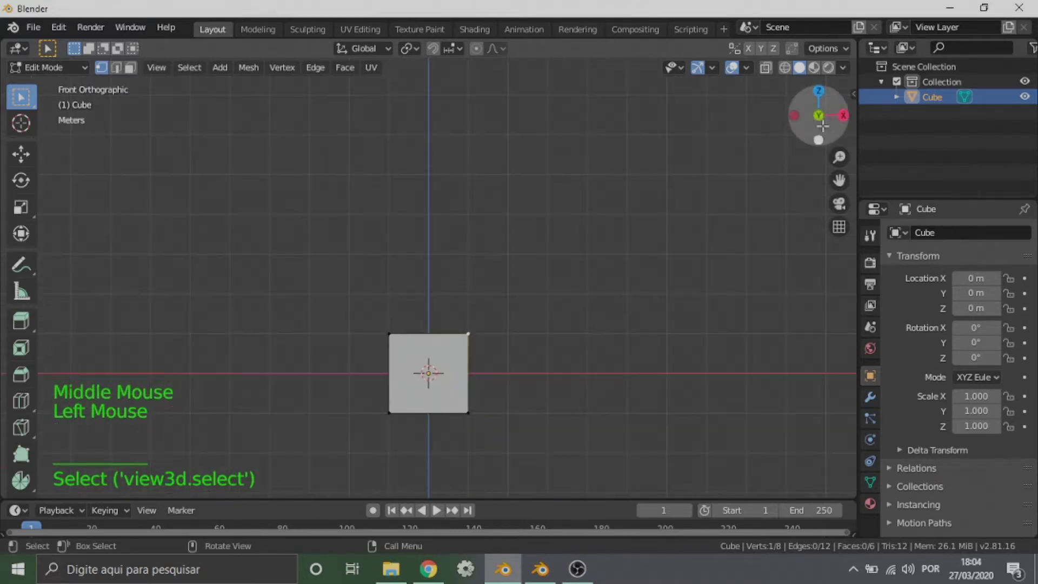
Show the sidebar's item transform values and select the cube's entire mesh.
click(850, 97)
click(853, 93)
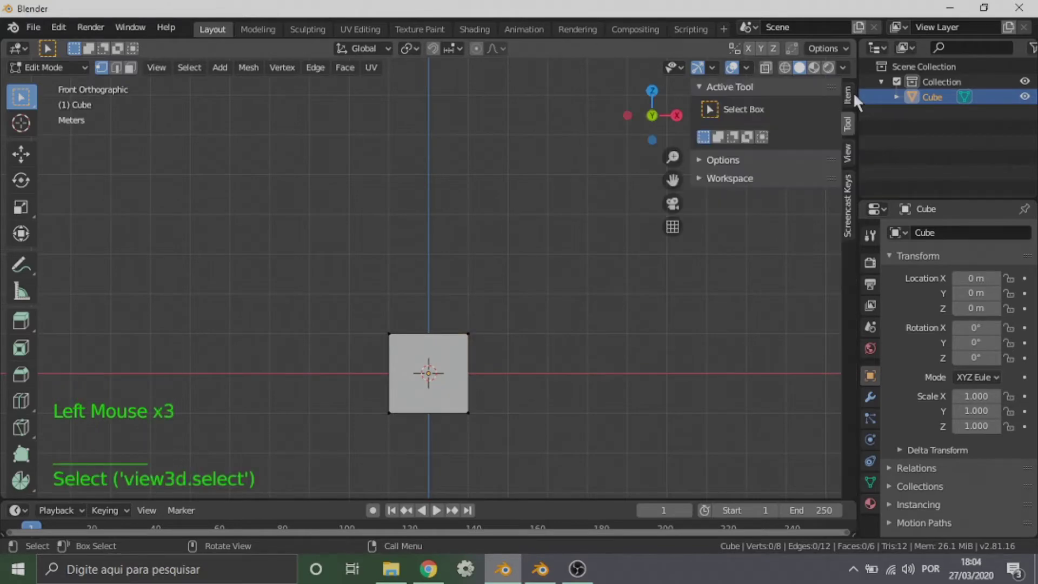
click(849, 92)
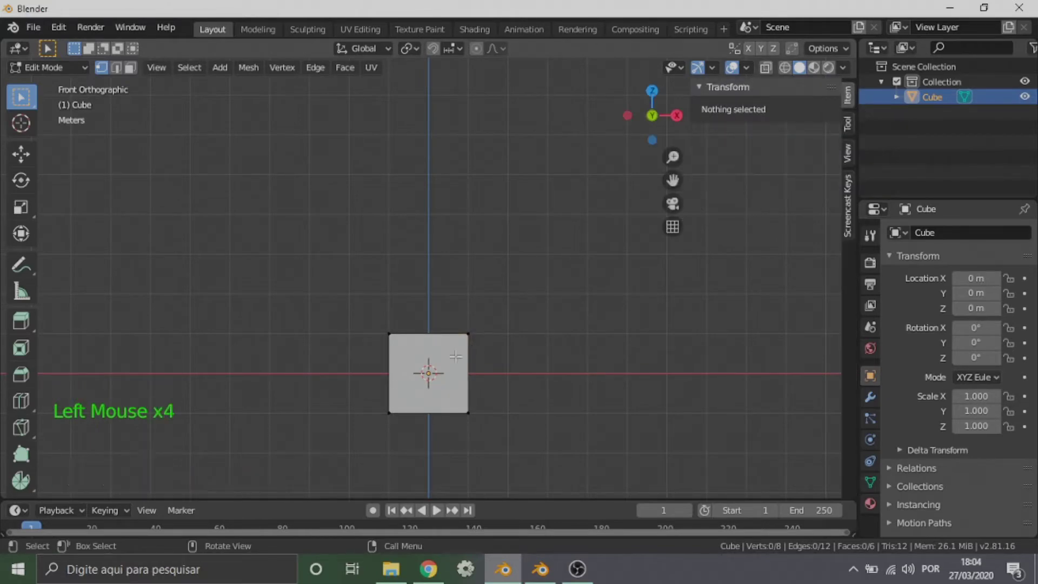
key(a)
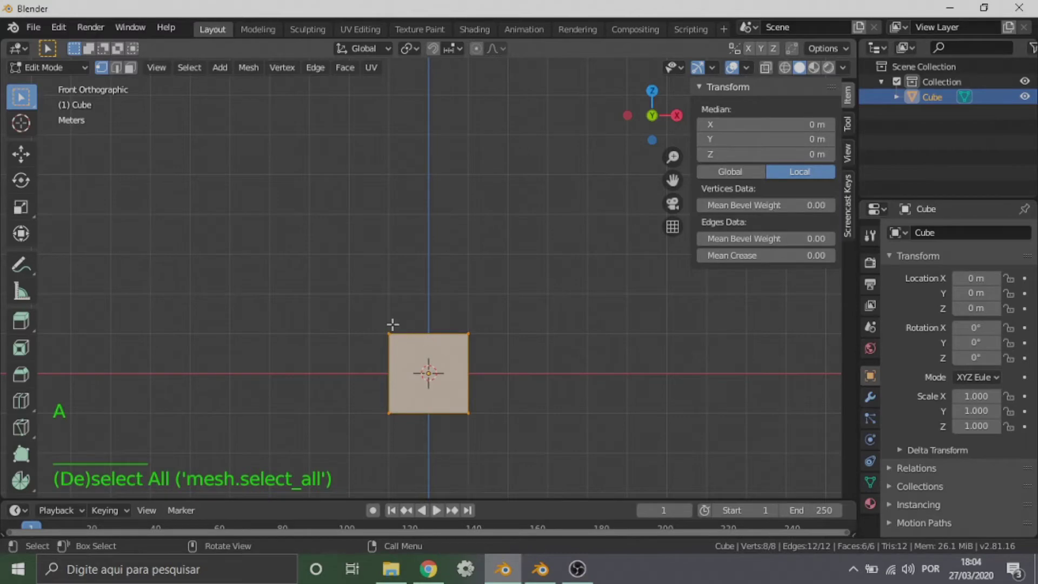
Select seven of the cube's vertices cumulatively, starting with the four corners of the top face.
middle_drag(392, 325, 458, 344)
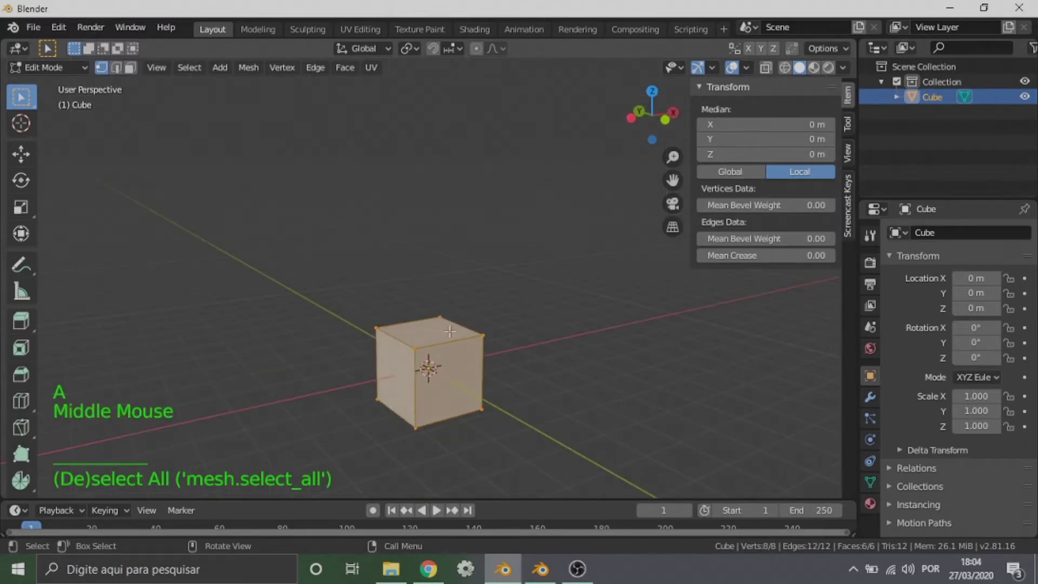
click(415, 349)
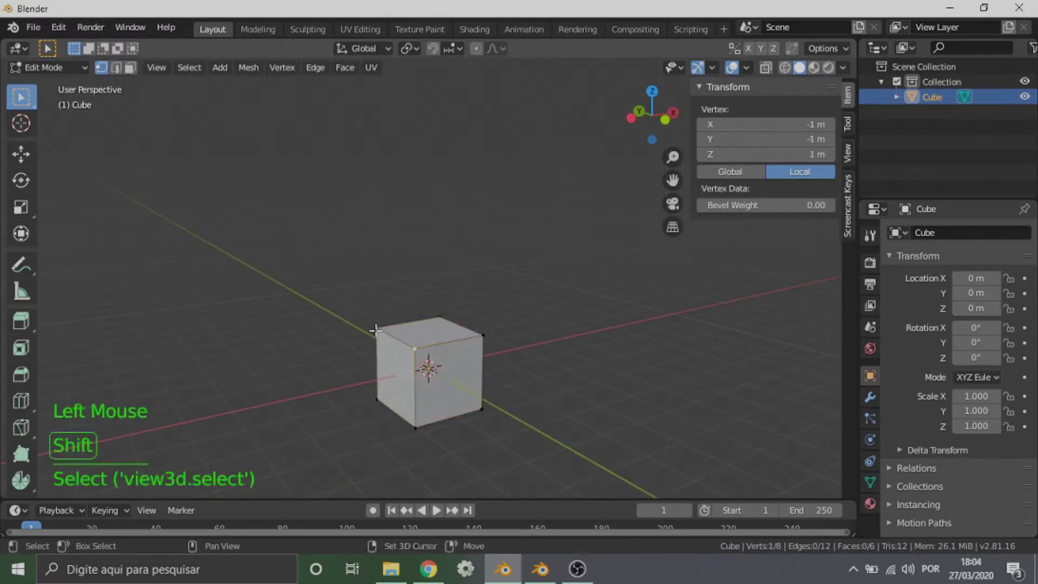
shift+click(377, 328)
shift+click(440, 318)
shift+click(480, 335)
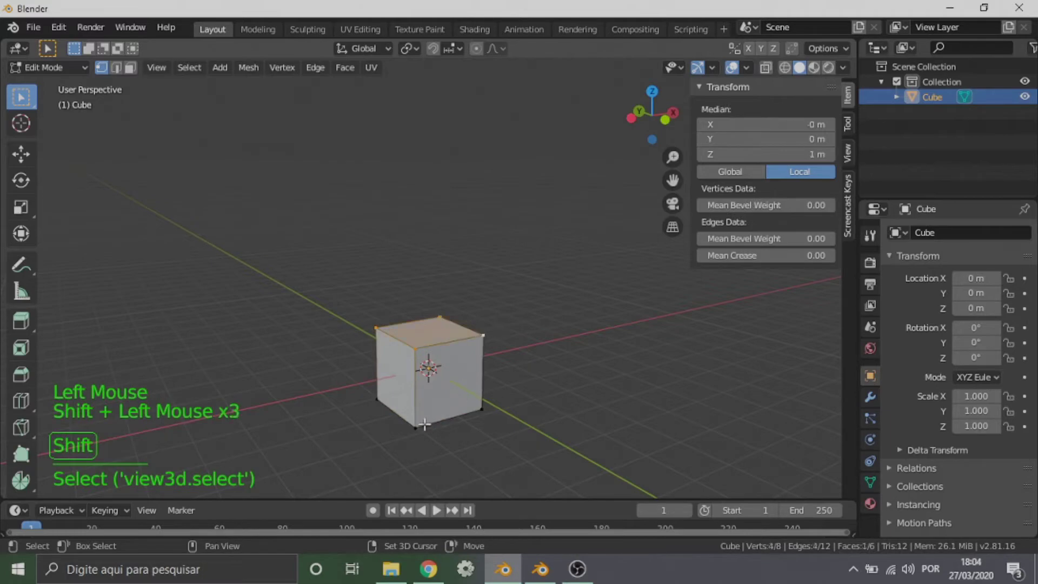
shift+click(416, 428)
shift+click(476, 406)
middle_drag(476, 407, 423, 384)
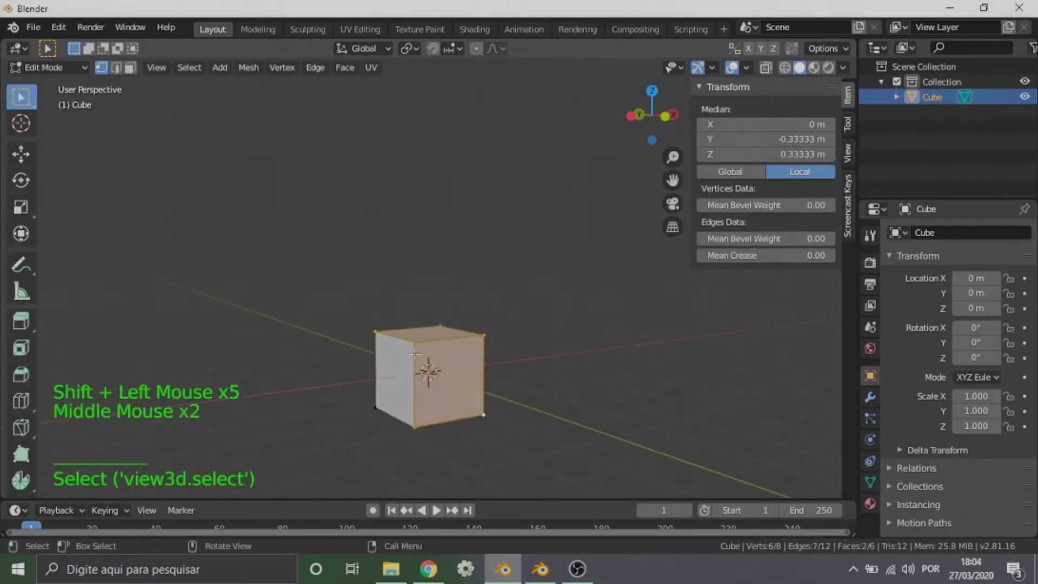
shift+click(386, 415)
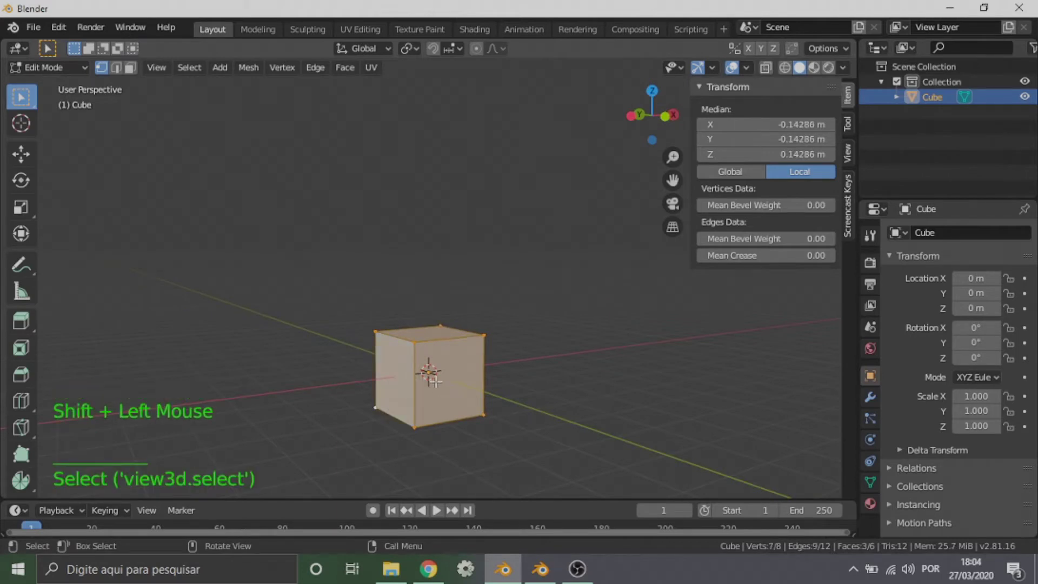
Select the cube's entire mesh again and return to the front orthographic view.
key(a)
middle_drag(429, 371, 392, 355)
scroll(392, 355, up, 1)
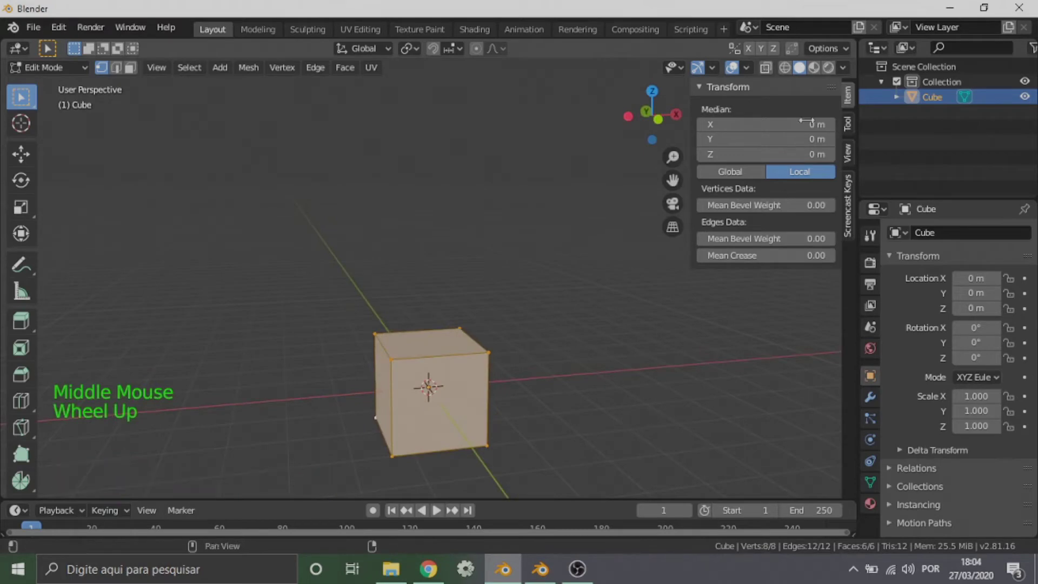
click(658, 119)
scroll(427, 355, up, 1)
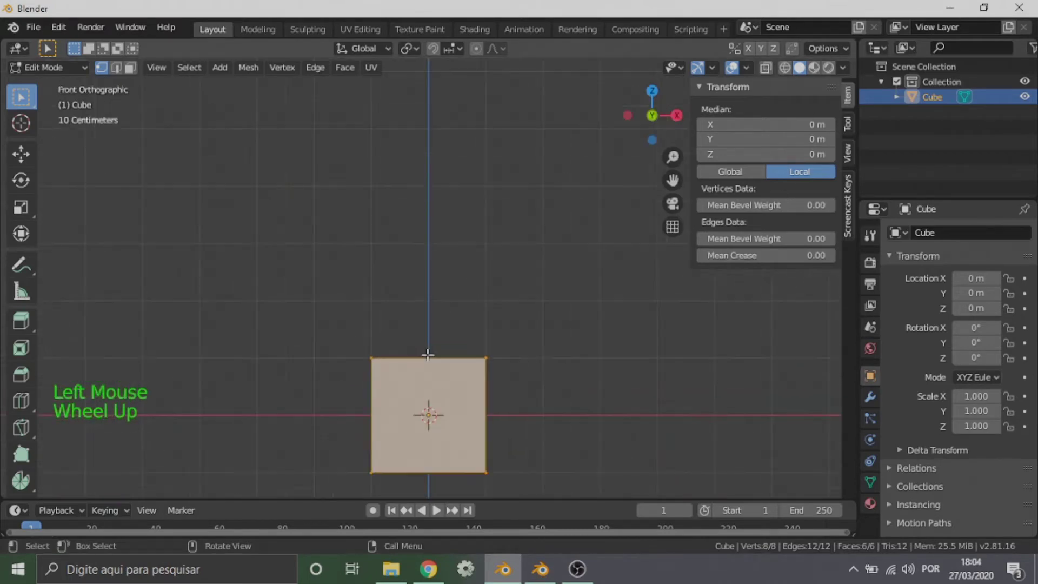
scroll(428, 355, down, 1)
key(s)
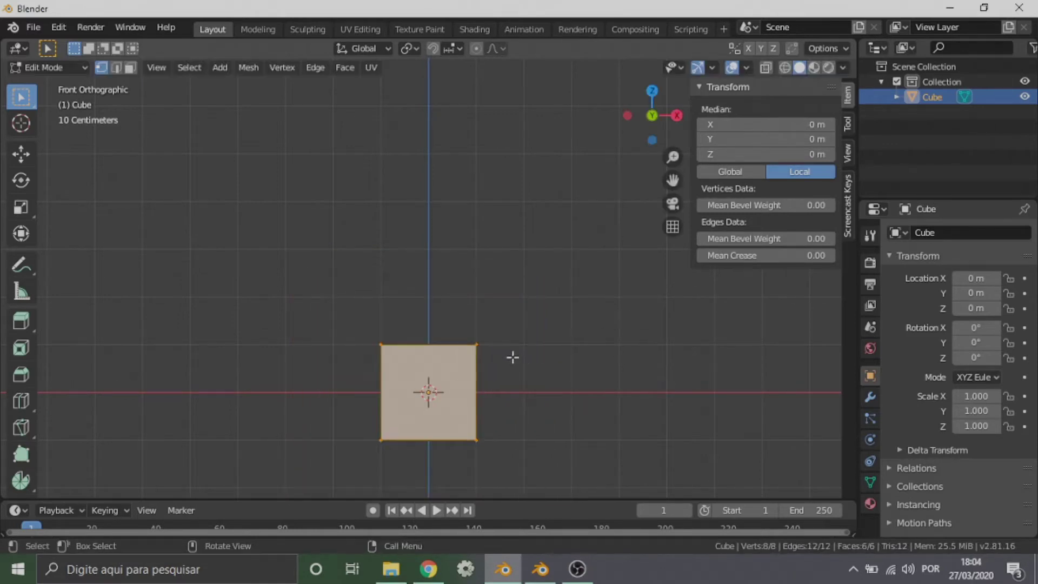
scroll(508, 358, down, 2)
shift+scroll(501, 366, down, 1)
shift+middle_drag(501, 366, 501, 313)
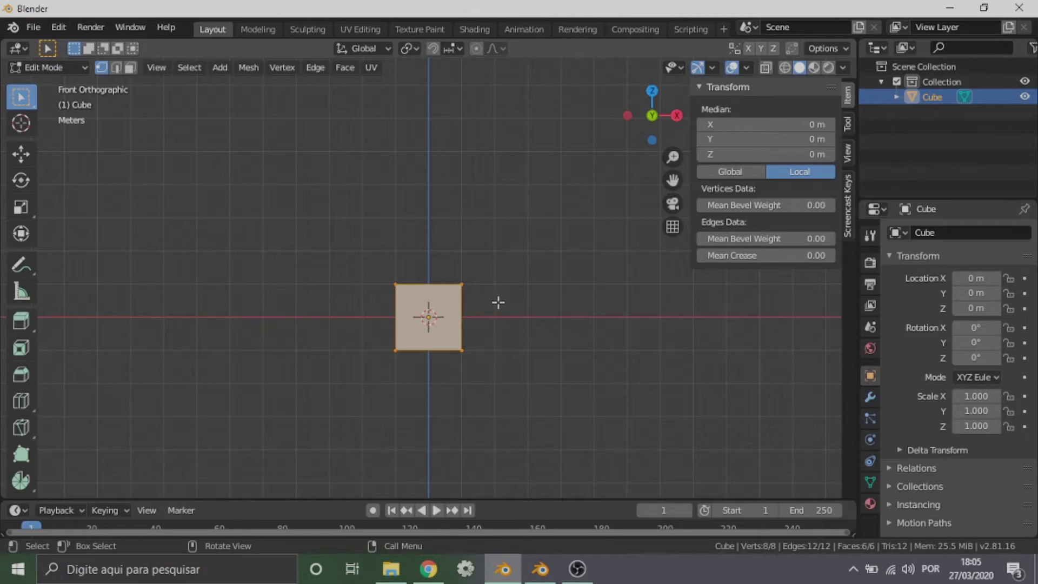
key(s)
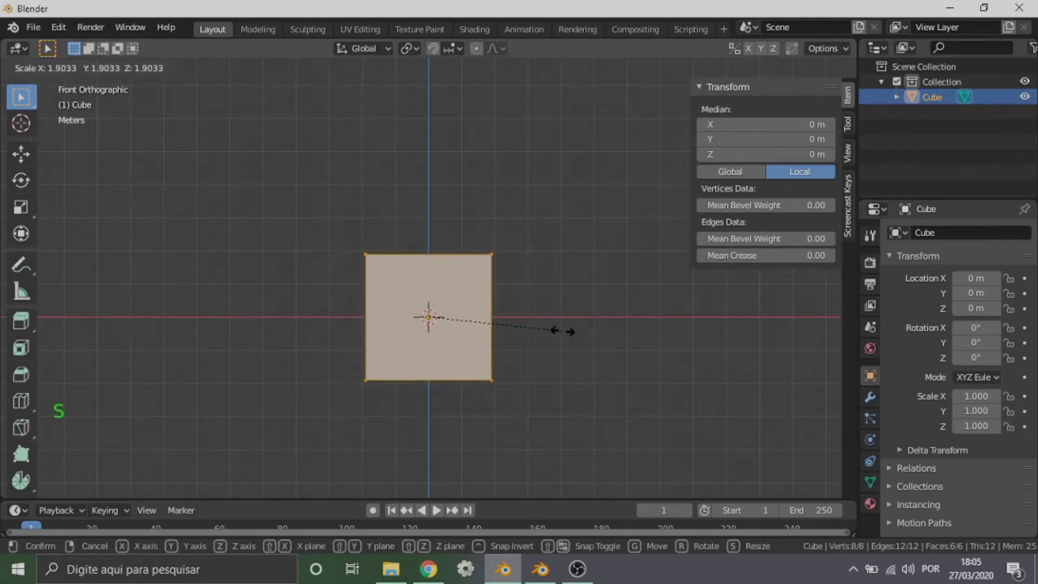
right_click(600, 337)
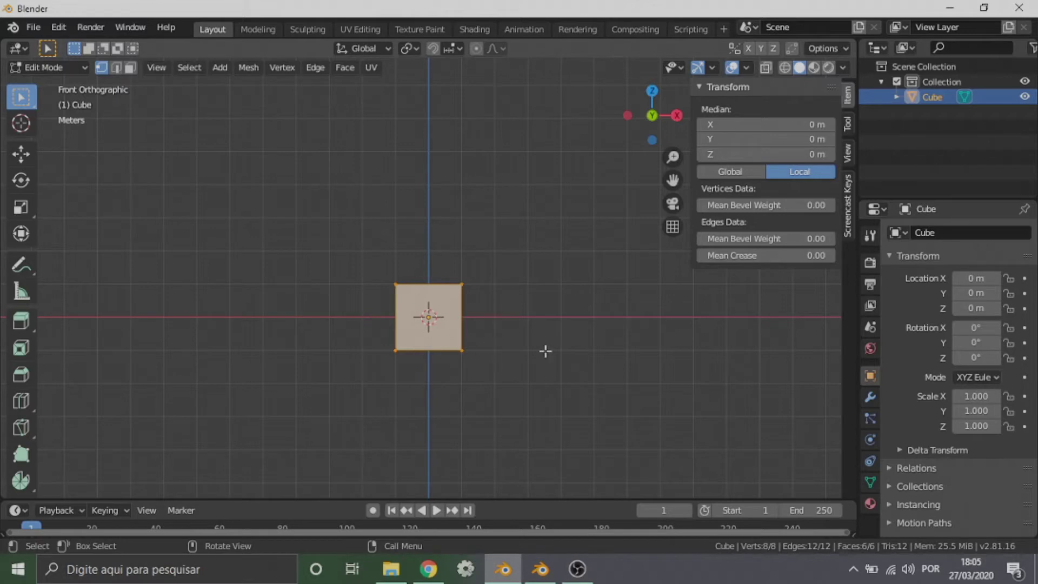
Scale the entire cube mesh uniformly by a factor of 2.
key(s)
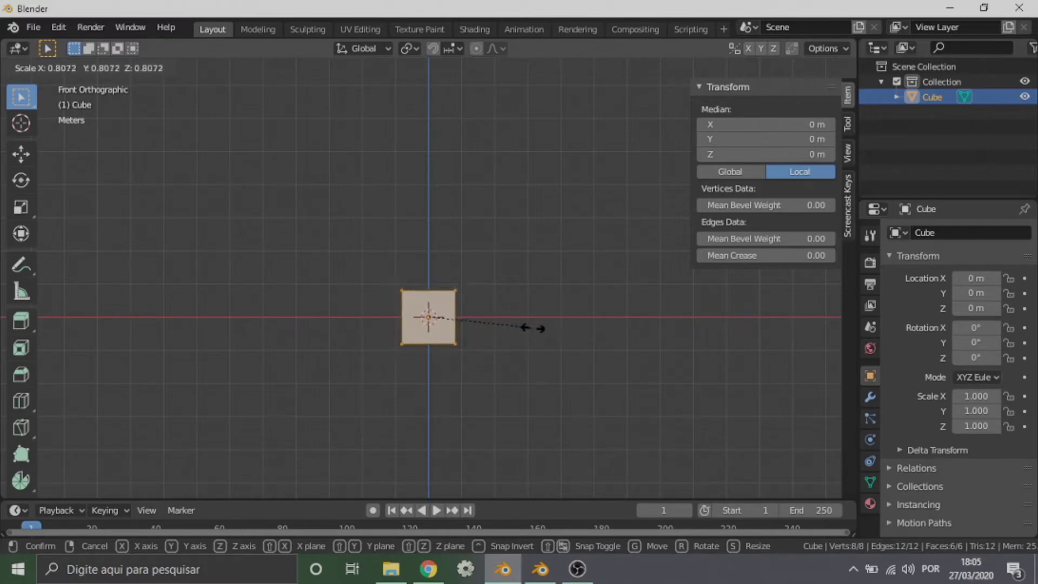
text(2)
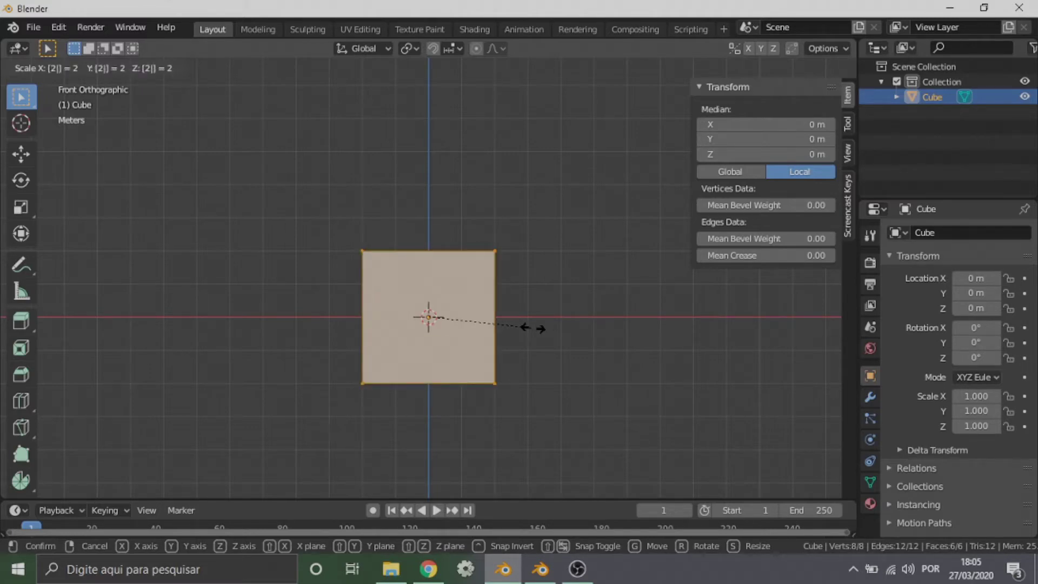
key(Return)
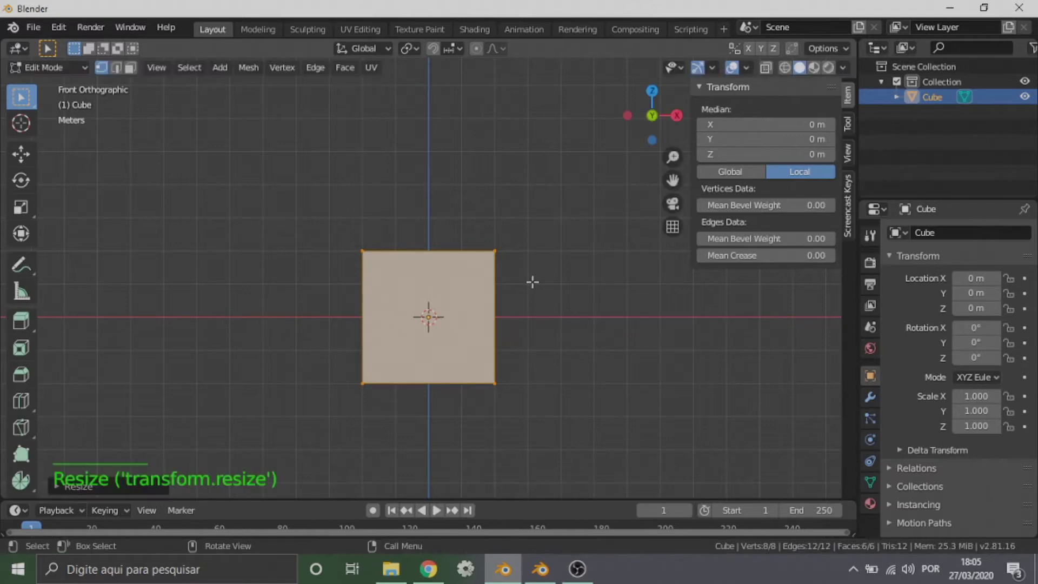
Examine the enlarged cube from an angle and at several distances in the front orthographic view.
middle_drag(281, 323, 527, 216)
click(647, 123)
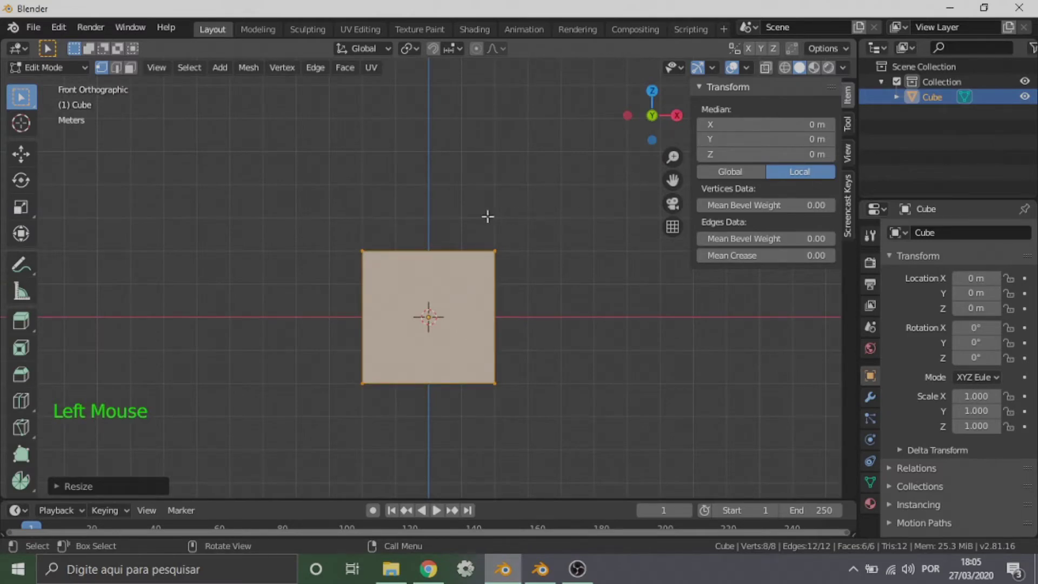
scroll(476, 220, down, 2)
scroll(476, 221, down, 1)
scroll(475, 222, up, 2)
shift+middle_drag(475, 222, 495, 309)
scroll(494, 359, up, 1)
scroll(494, 360, down, 2)
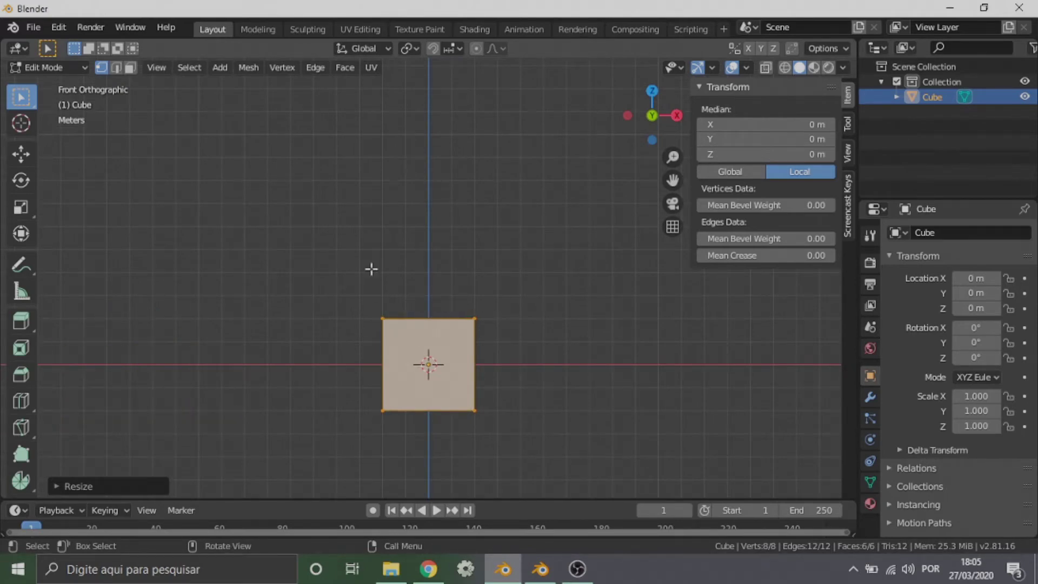
Try moving the cube mesh freely in perspective and in the front orthographic view.
middle_drag(331, 278, 371, 306)
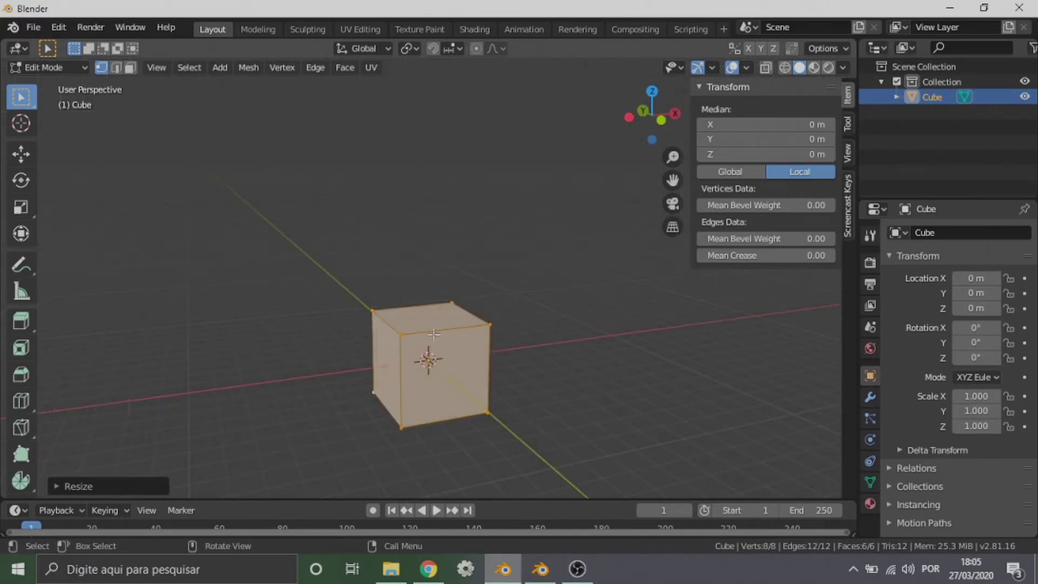
key(g)
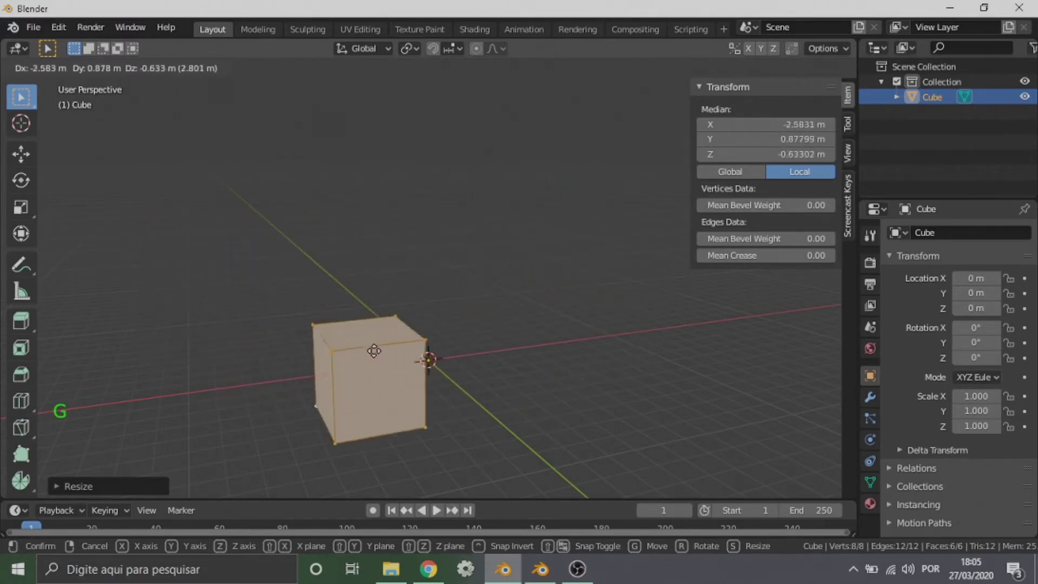
right_click(373, 347)
click(658, 122)
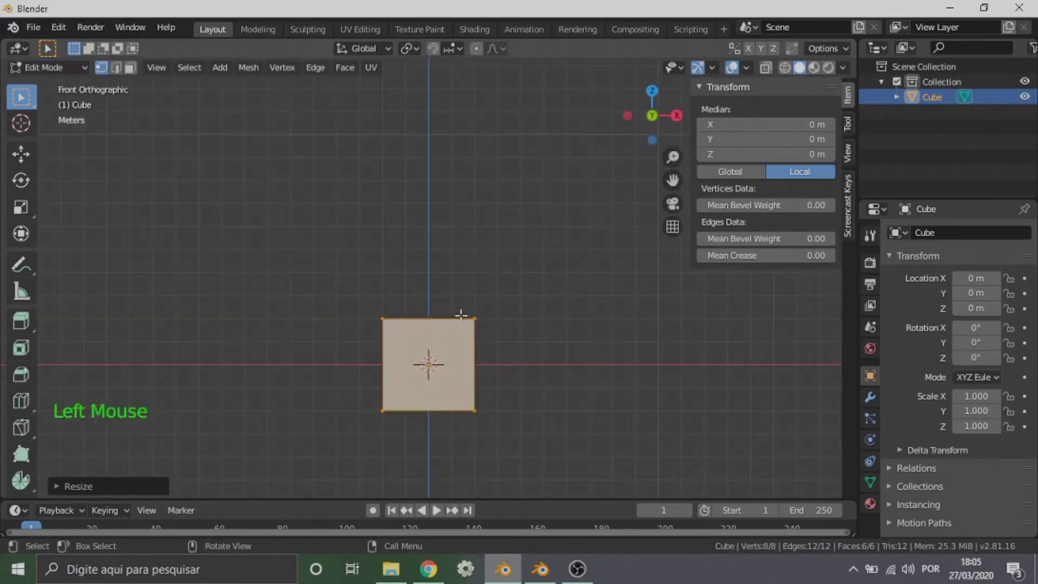
key(g)
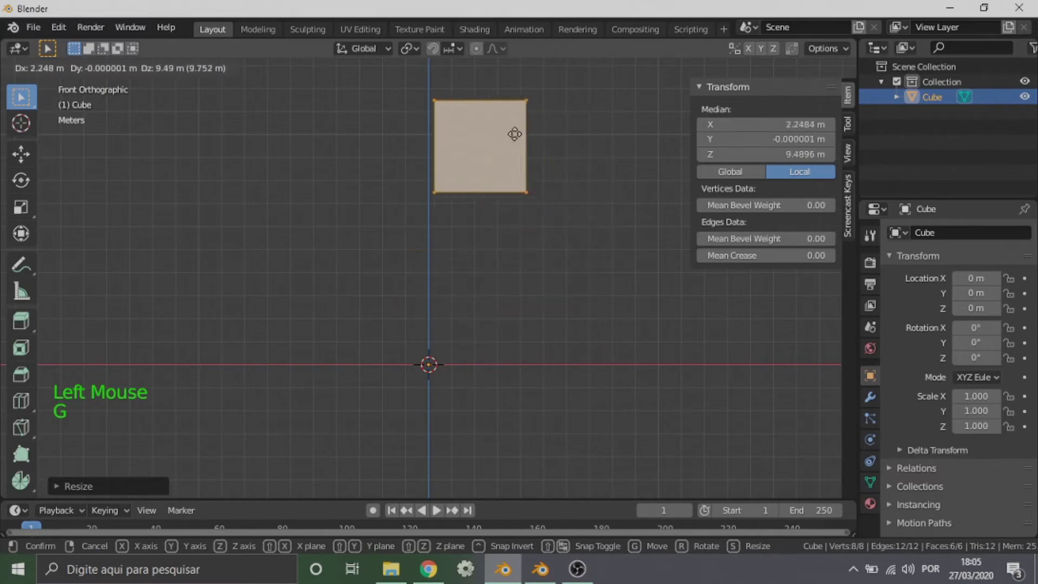
right_click(497, 289)
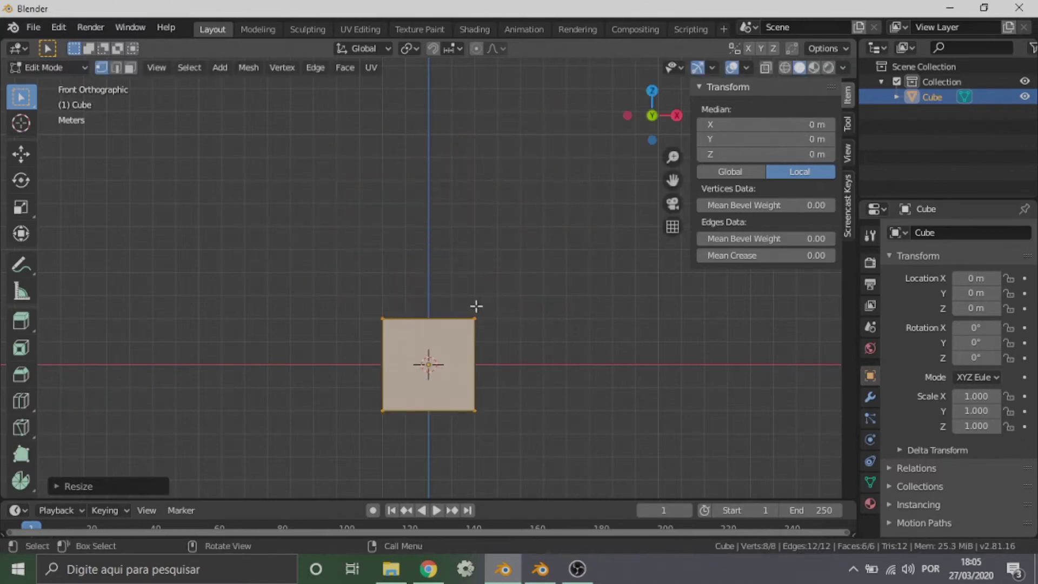
Enable snapping for transforms, with the cube placed low in the front view.
shift+middle_drag(476, 306, 473, 332)
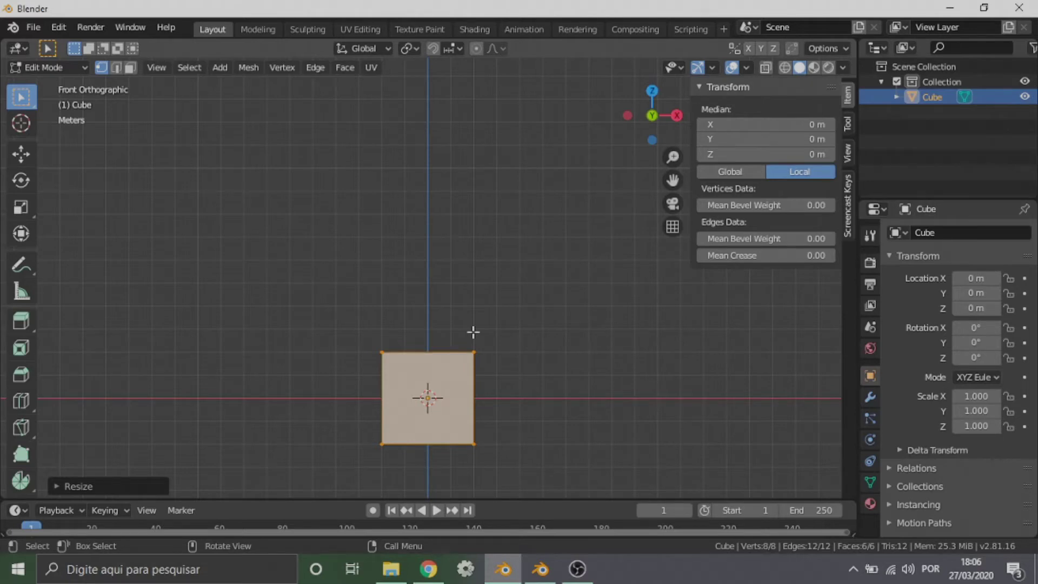
click(434, 49)
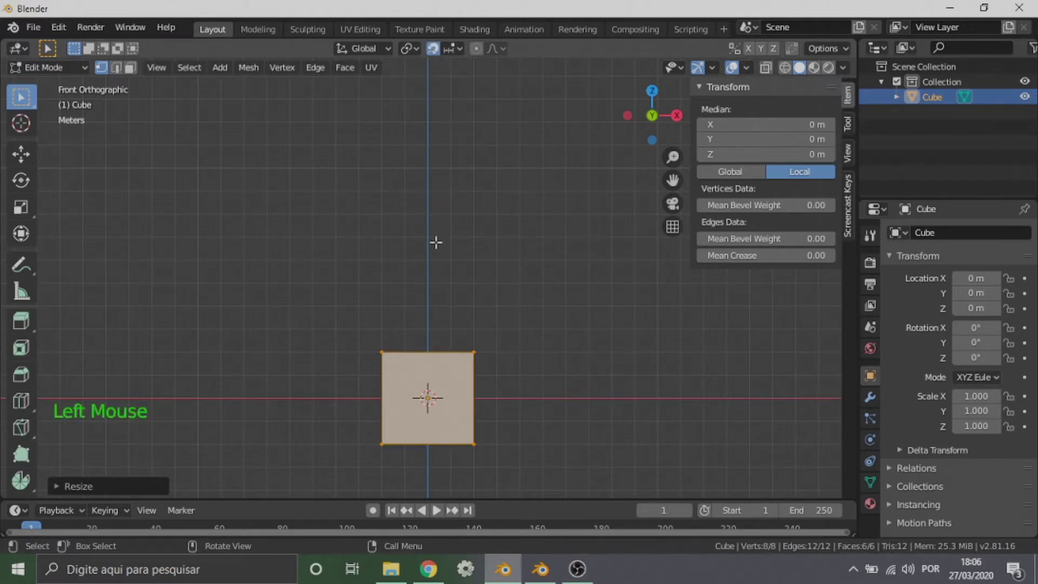
Try moving the whole cube mesh upward in the front view with snapping enabled.
scroll(445, 303, up, 1)
mouse_move(445, 303)
shift+middle_down()
mouse_move(445, 339)
mouse_move(445, 308)
shift+middle_up()
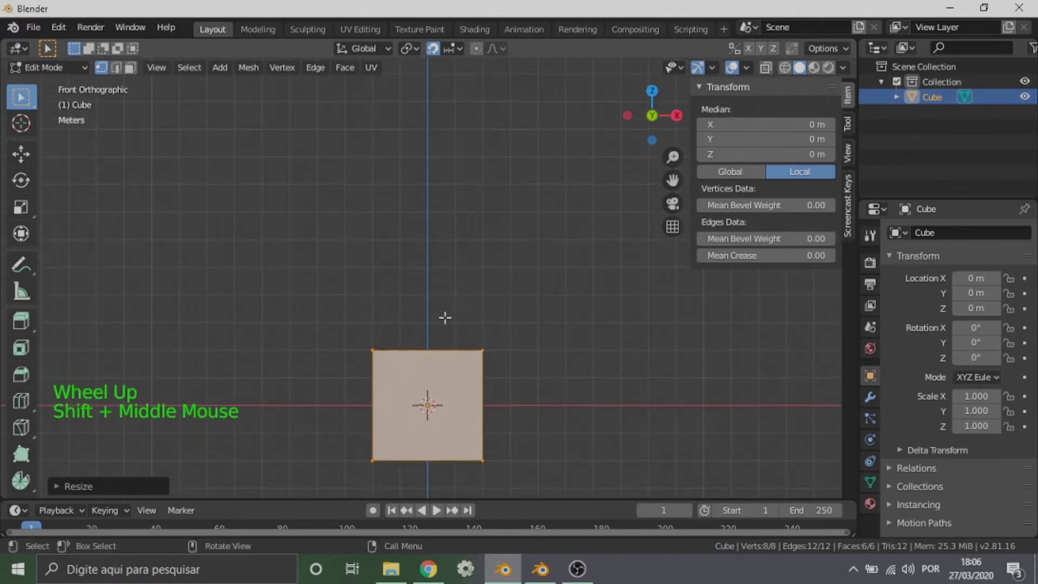
key(g)
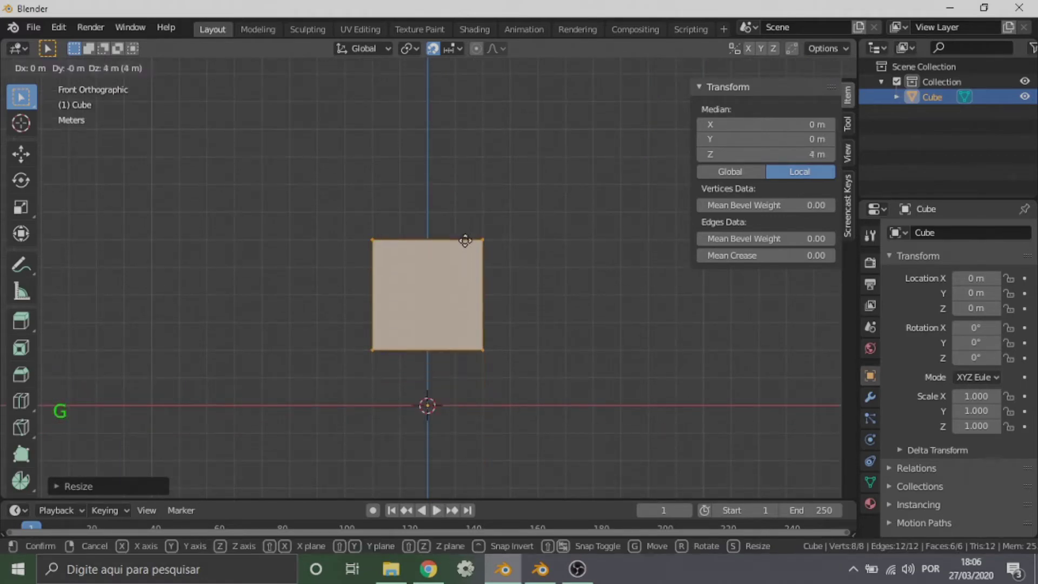
right_click(465, 163)
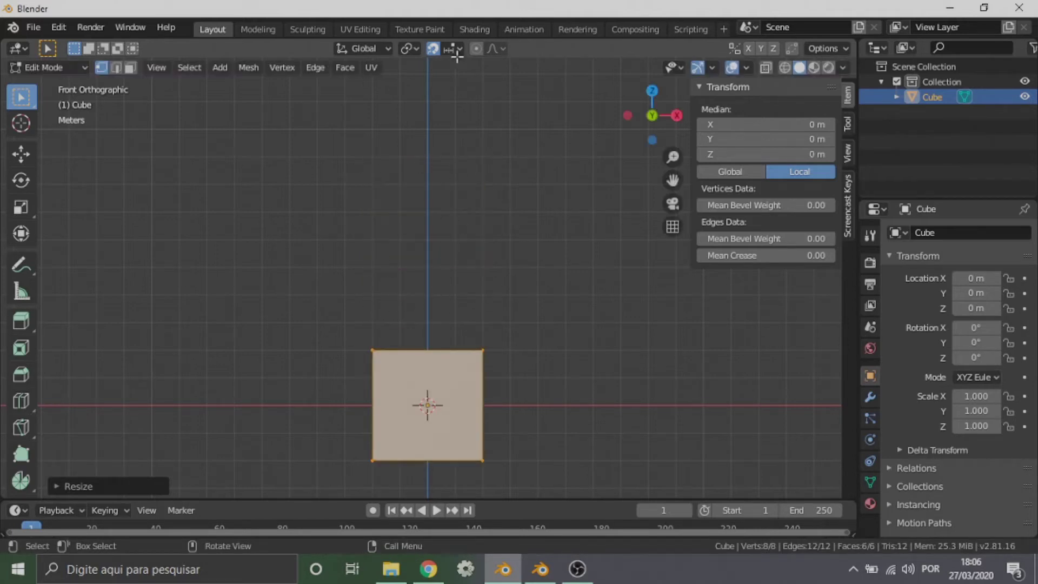
Try moving the cube mesh freely with snapping disabled, and turn snapping back on.
click(434, 49)
key(g)
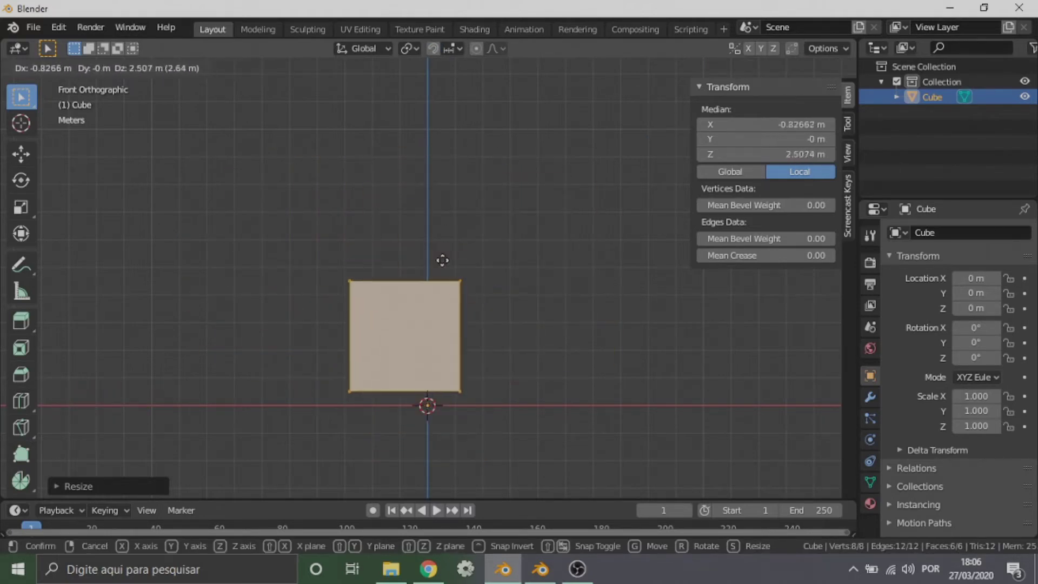
right_click(381, 248)
key(g)
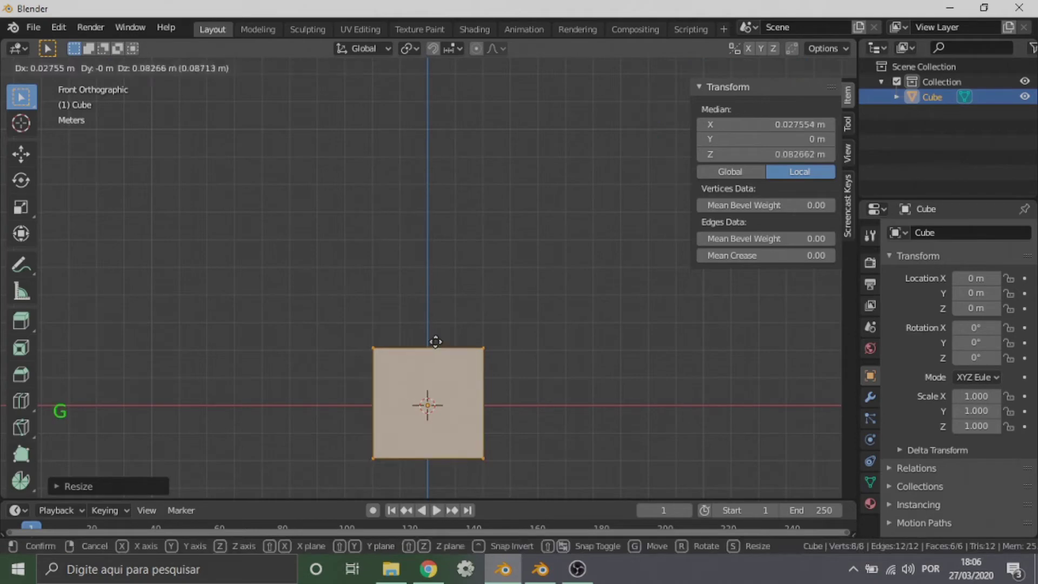
key(g)
right_click(454, 284)
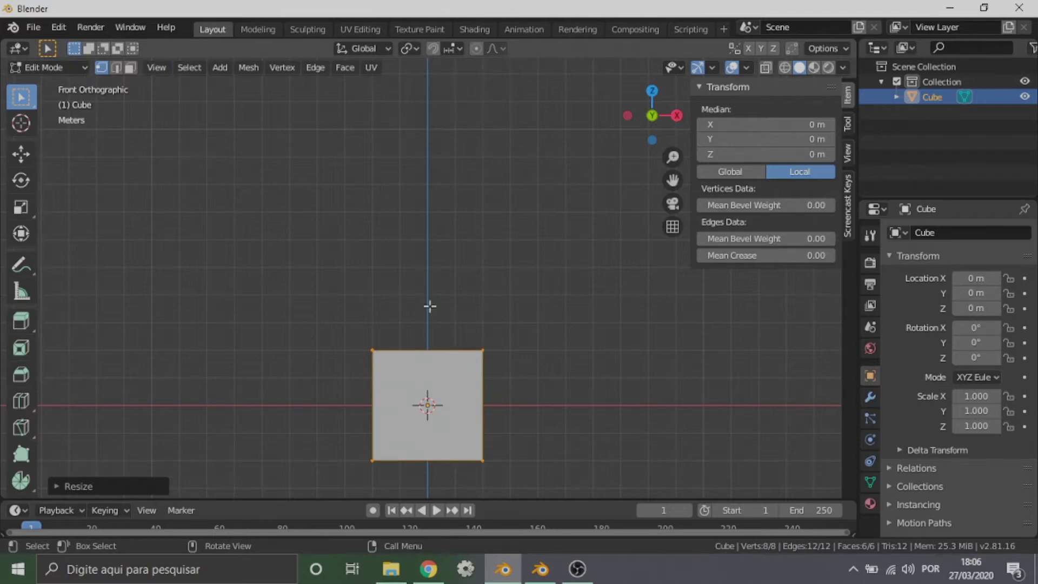
click(432, 48)
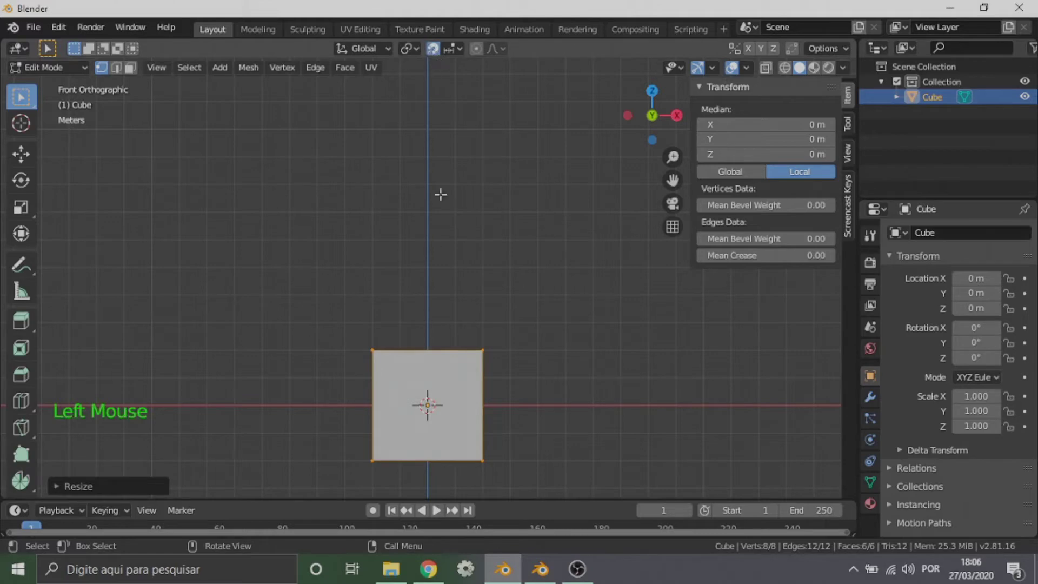
Move the whole cube mesh straight up in the front view to a median Z of 12 m, using snapping.
key(g)
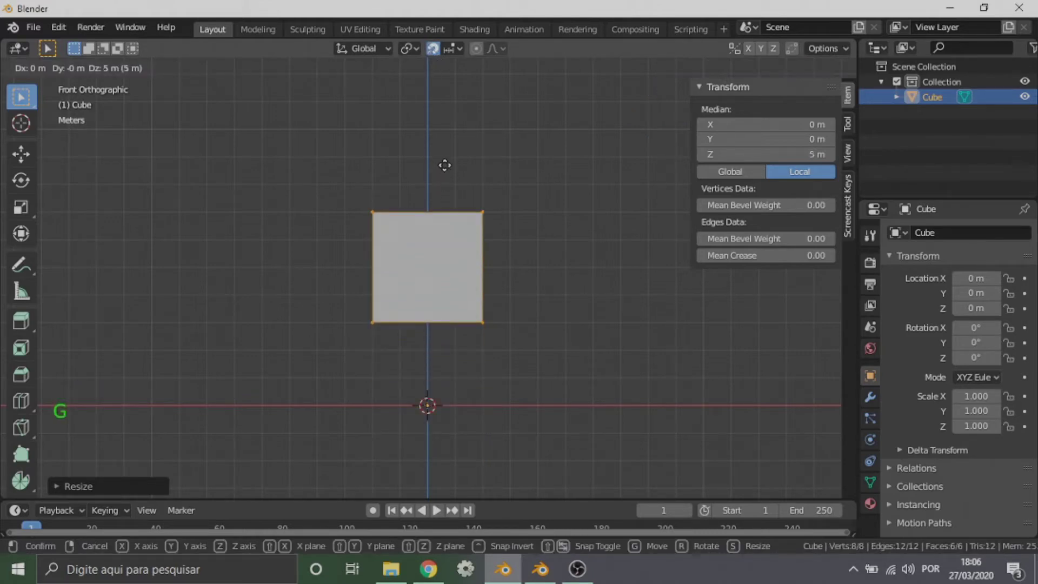
click(445, 77)
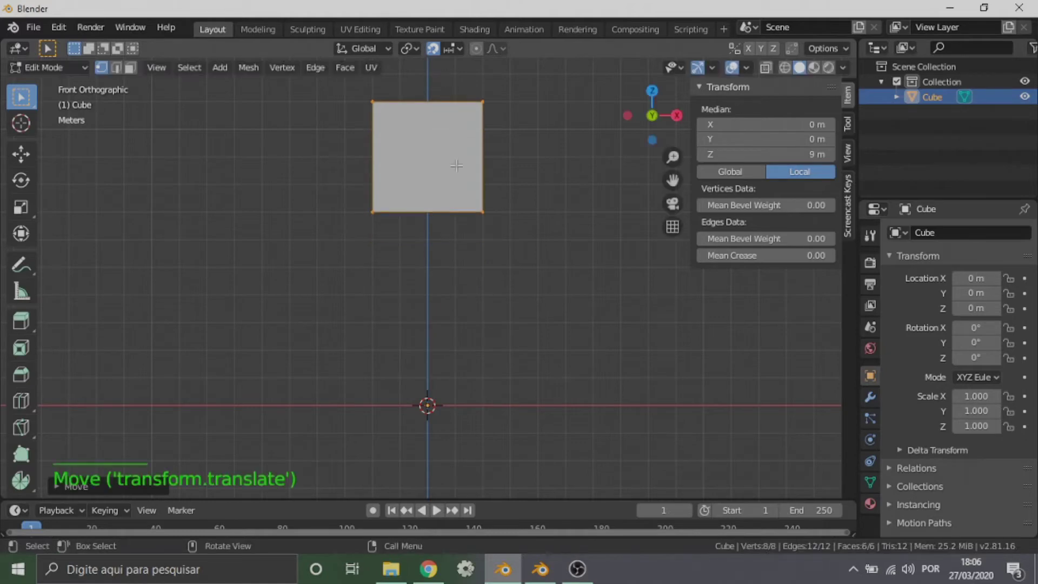
shift+middle_drag(457, 190, 463, 311)
key(g)
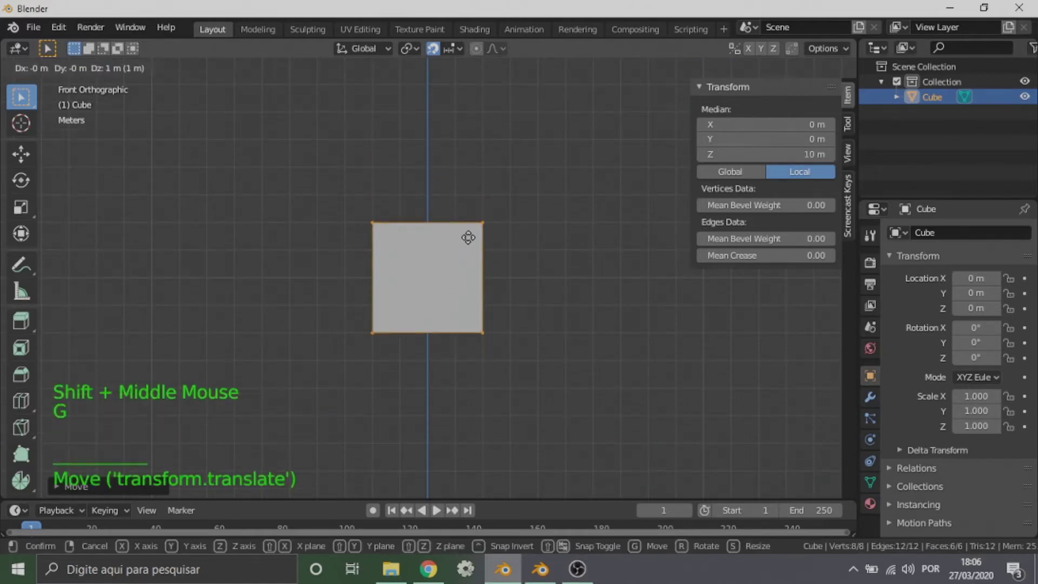
click(469, 207)
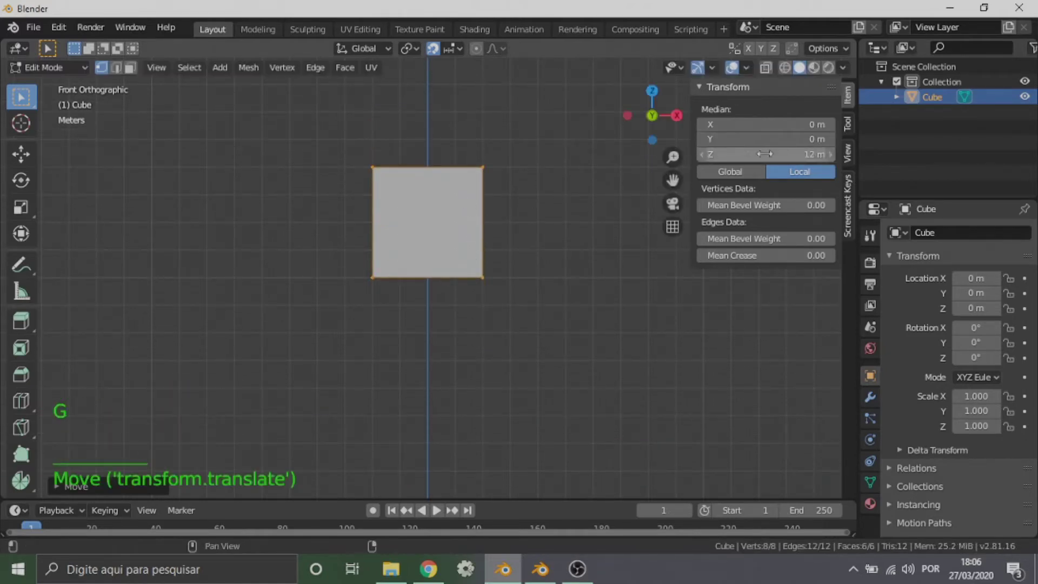
Hide and reopen the sidebar with the transform values, and try raising the cube mesh further.
drag(689, 96, 917, 118)
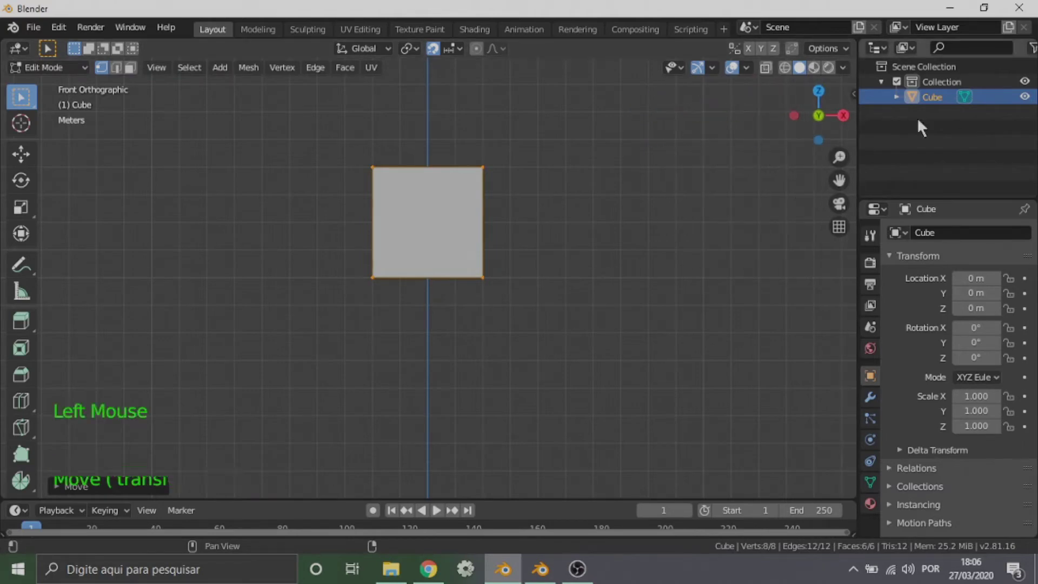
click(855, 93)
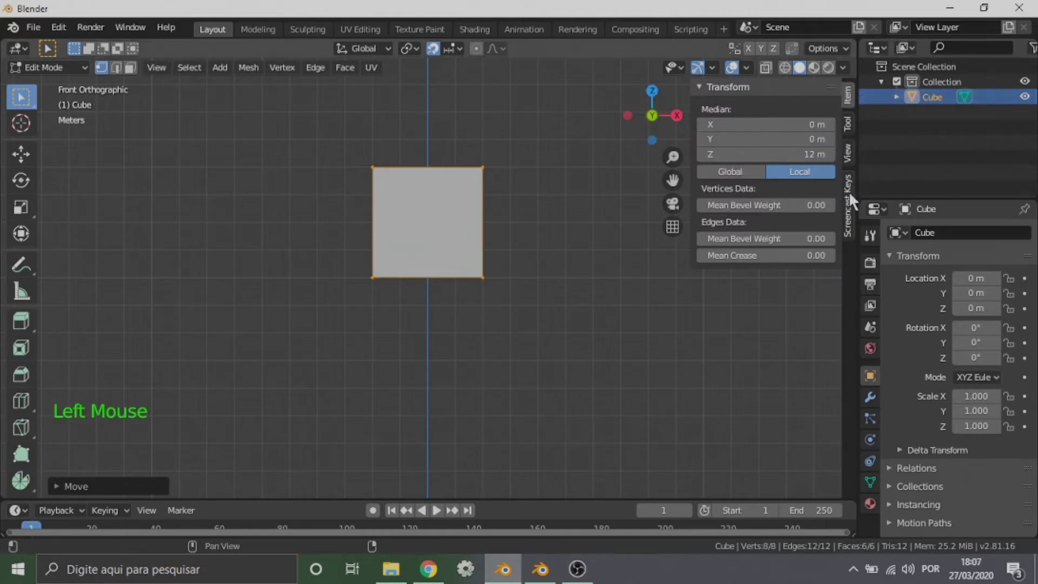
click(845, 95)
click(846, 97)
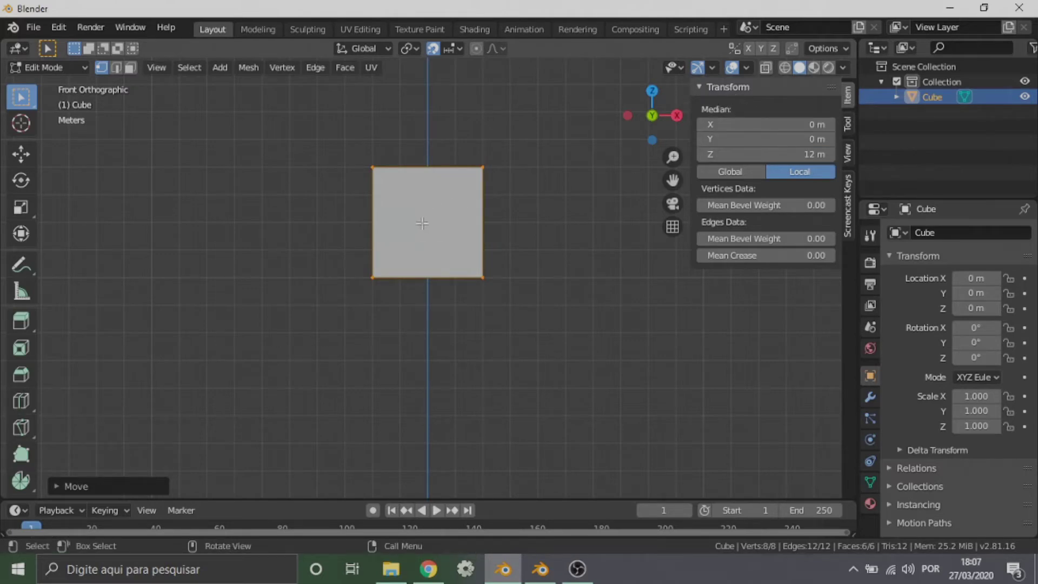
key(g)
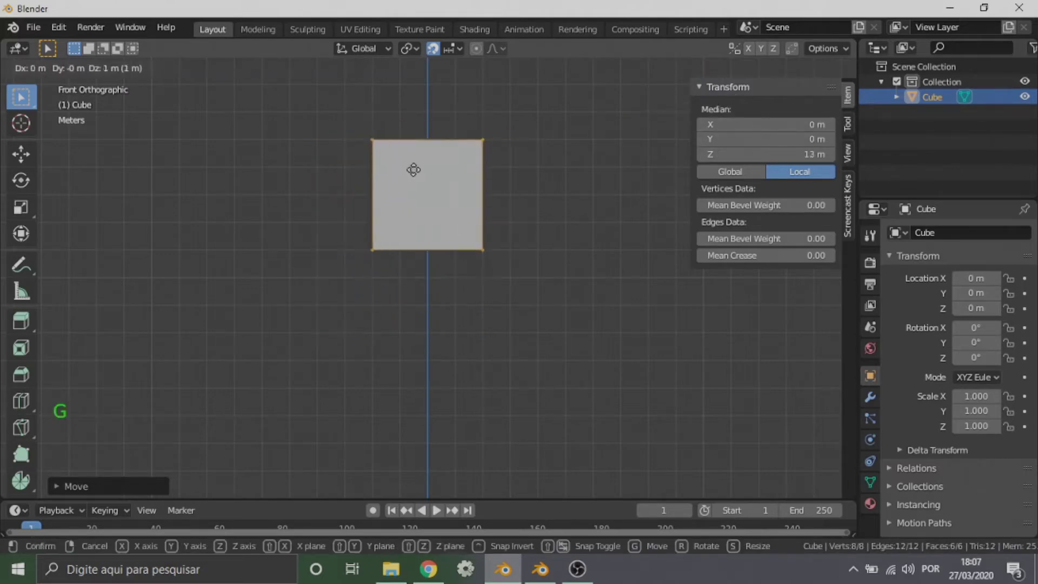
key(Escape)
Examine the raised cube's height above the origin from several angles, returning to the front orthographic view.
scroll(275, 287, down, 4)
middle_drag(275, 287, 324, 308)
click(671, 119)
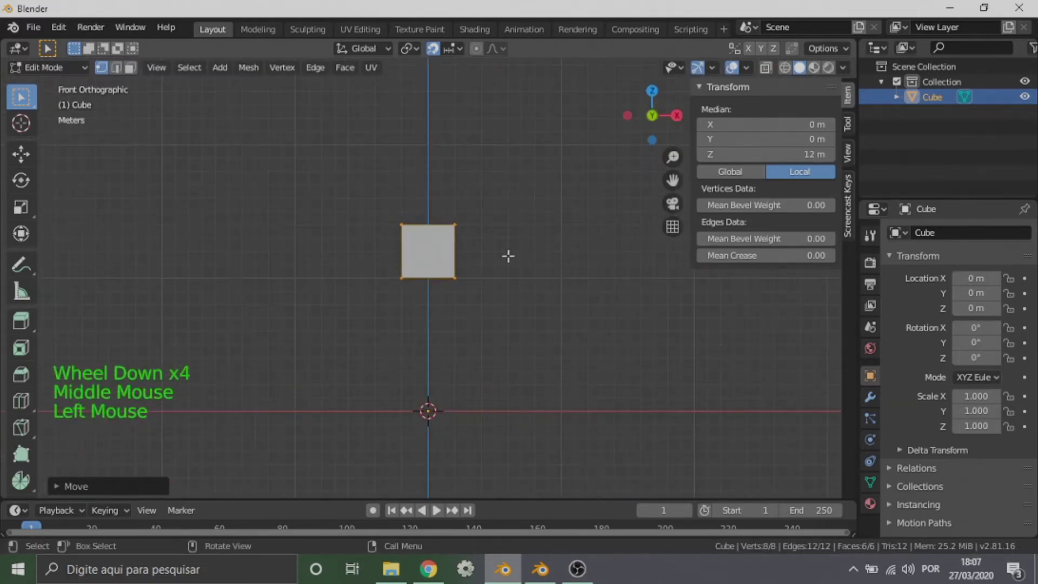
scroll(486, 271, up, 3)
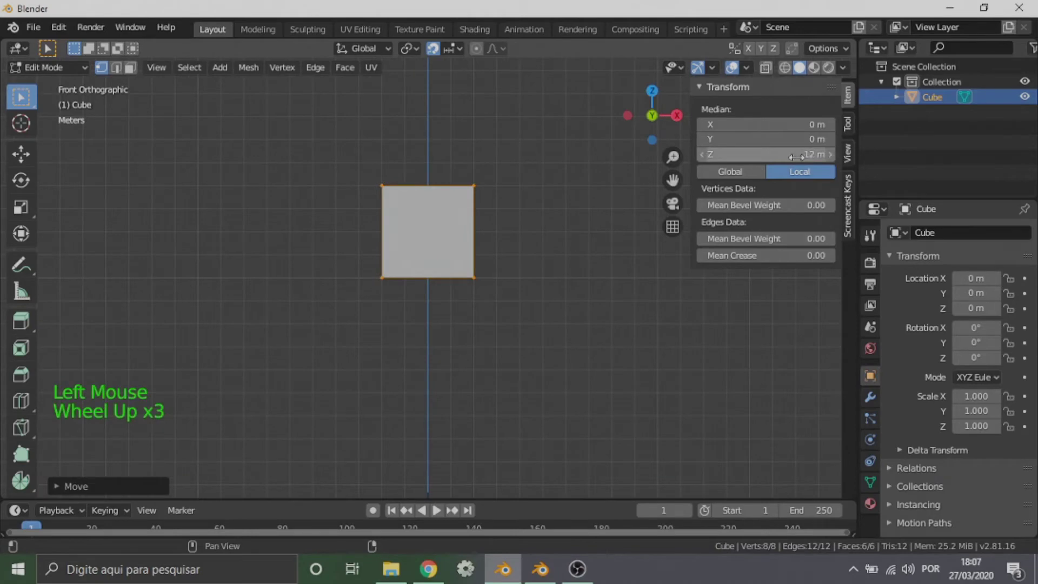
scroll(473, 258, up, 1)
scroll(472, 260, down, 2)
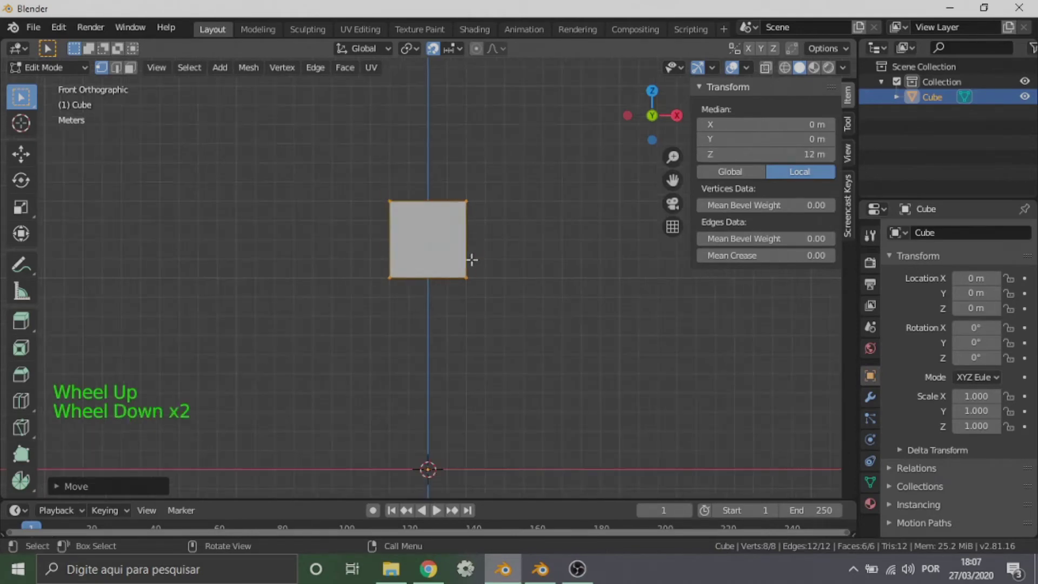
shift+middle_drag(472, 260, 455, 274)
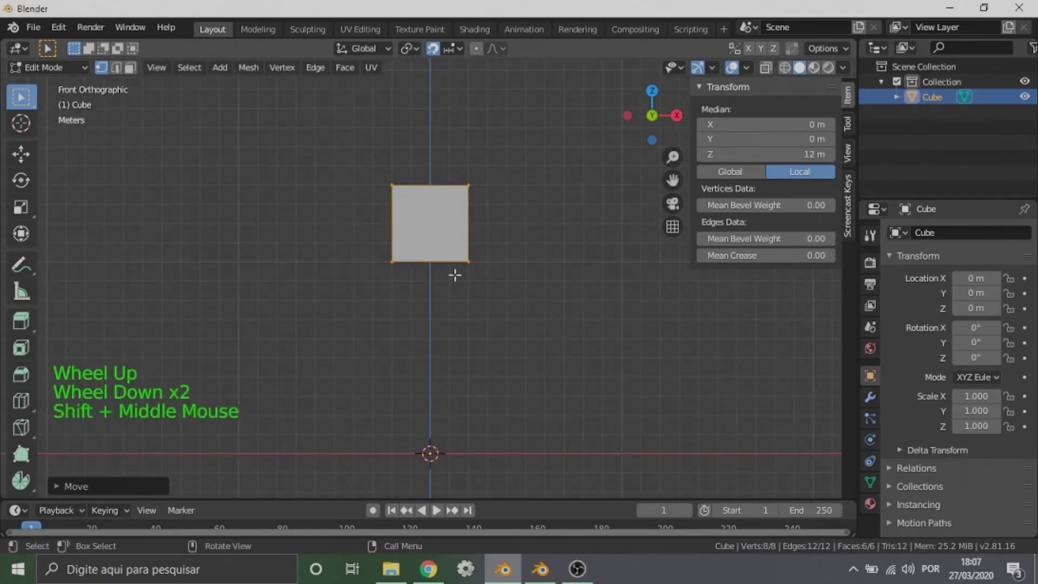
scroll(387, 276, down, 1)
scroll(379, 276, up, 1)
middle_drag(350, 276, 394, 276)
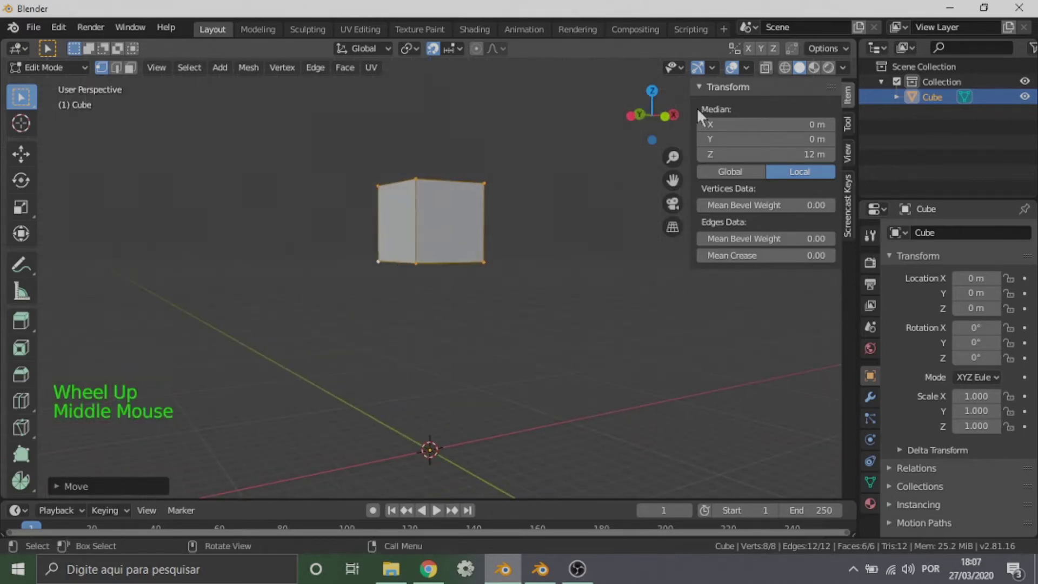
click(665, 116)
scroll(356, 226, up, 1)
middle_drag(356, 226, 482, 248)
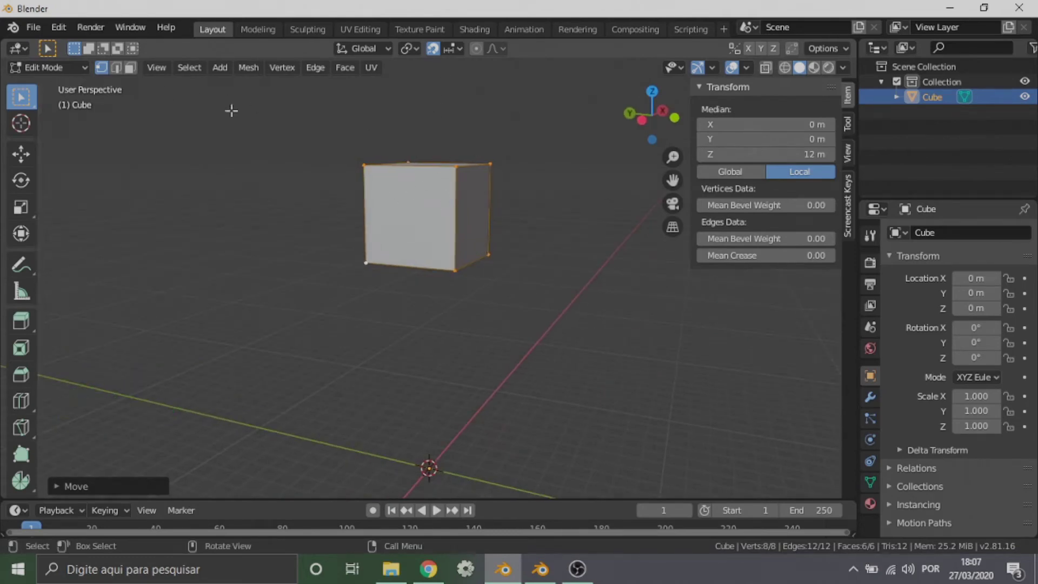
click(675, 119)
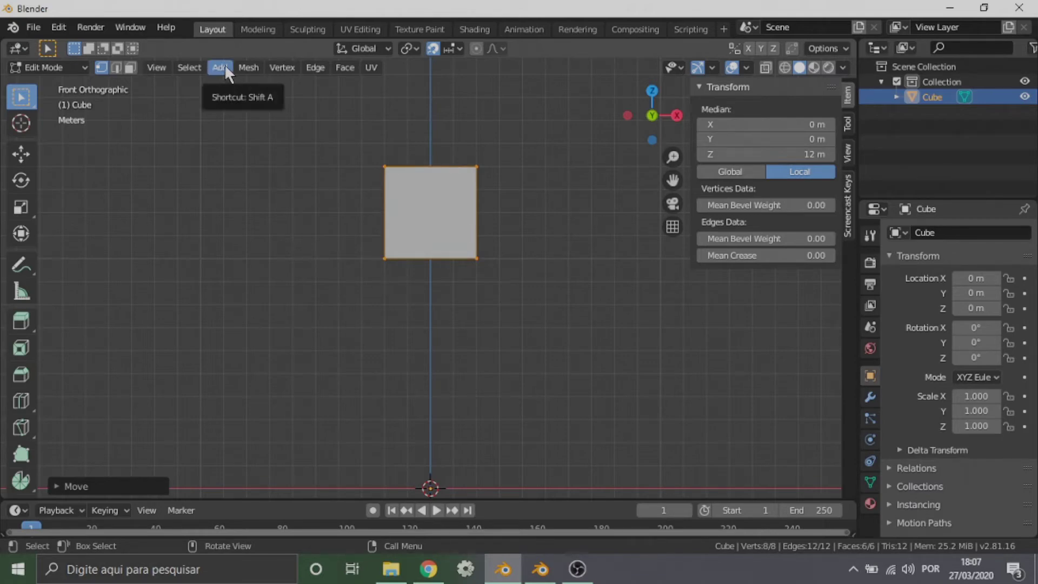
middle_drag(289, 240, 411, 219)
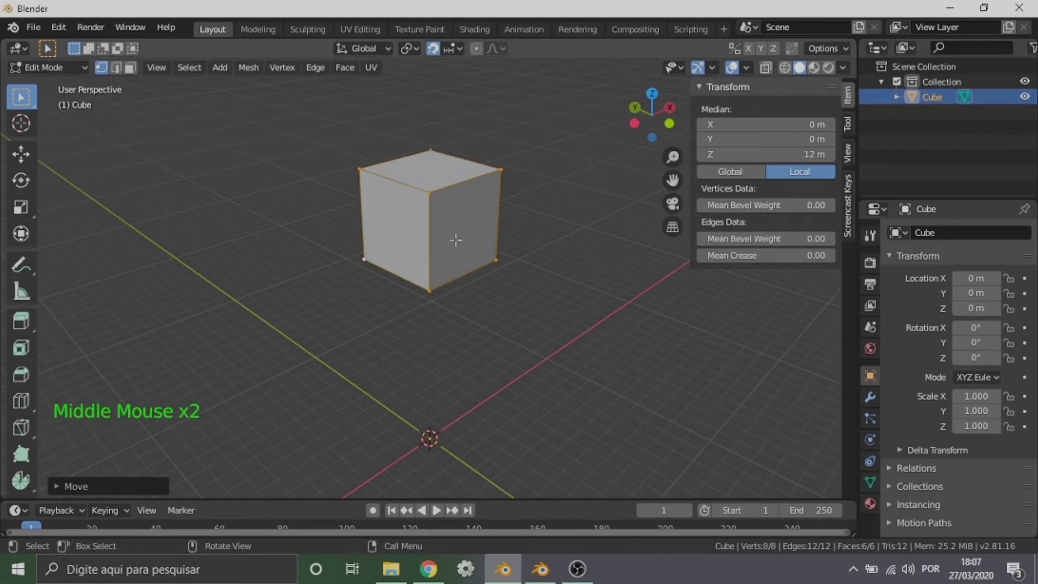
middle_drag(485, 232, 556, 202)
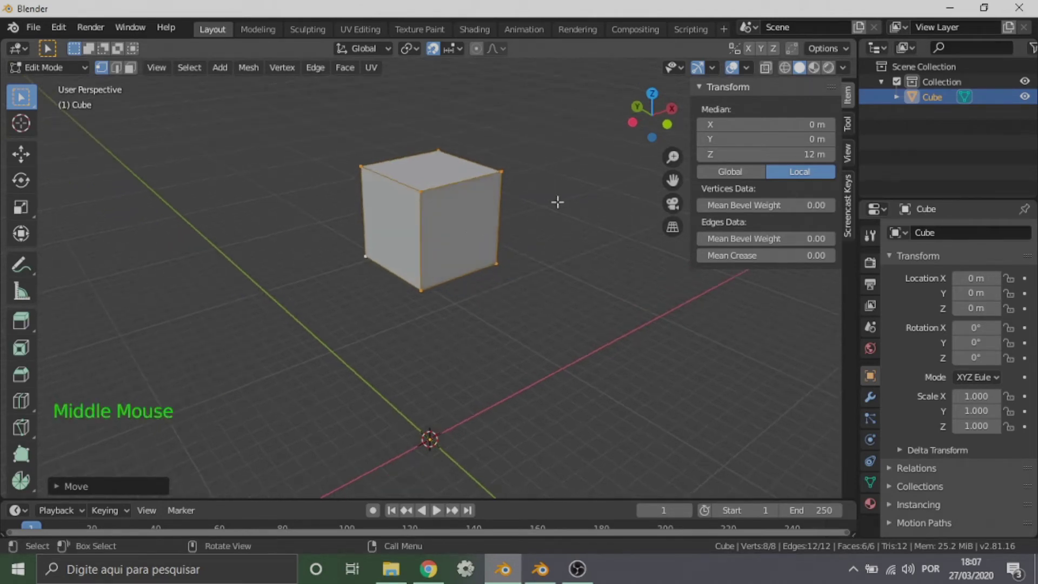
click(666, 126)
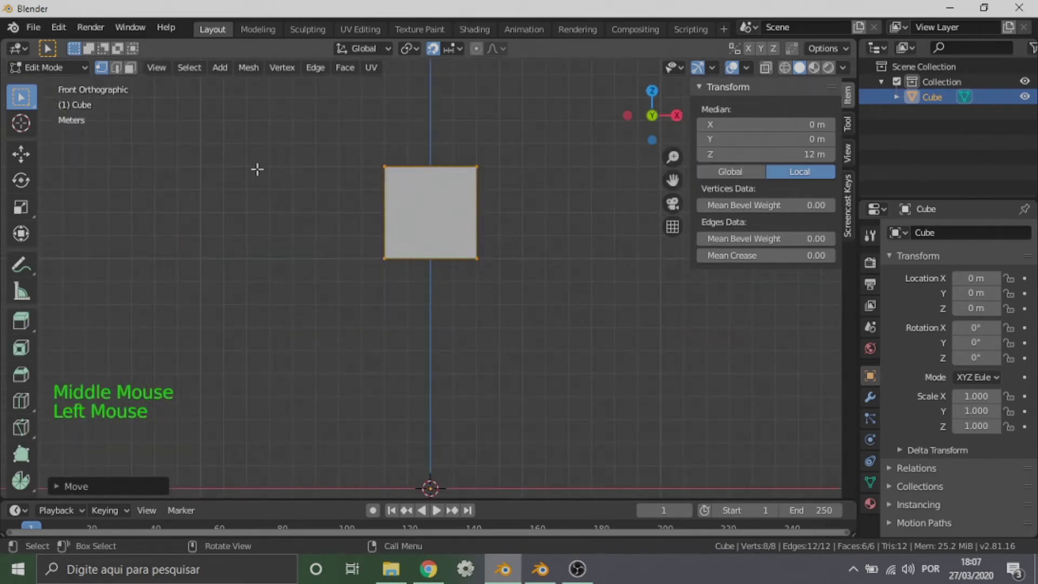
Duplicate the entire cube mesh in the front view and place the copy 5 m lower, at a median Z of 7 m.
click(379, 169)
middle_drag(309, 185, 431, 190)
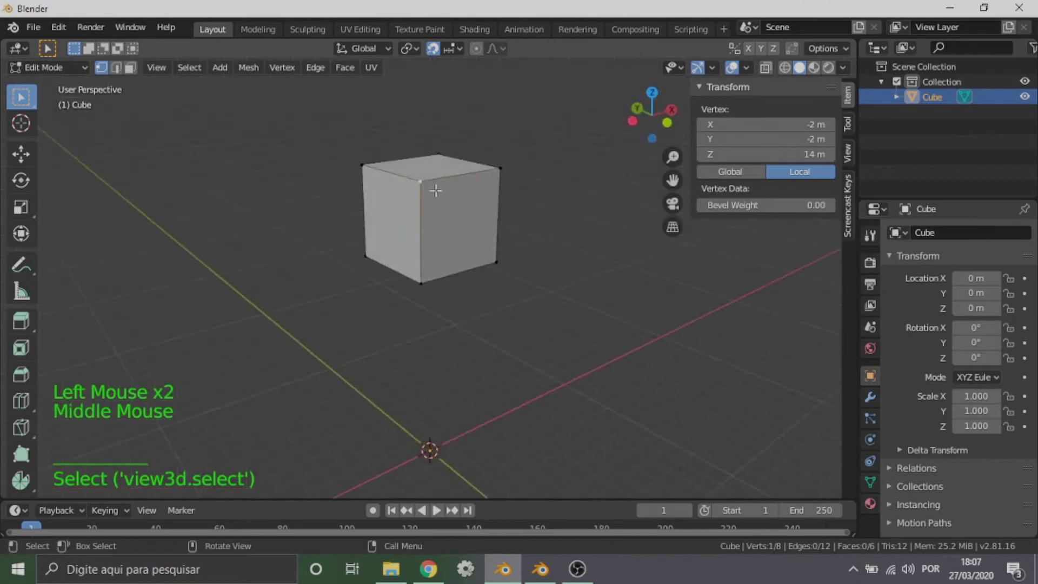
key(a)
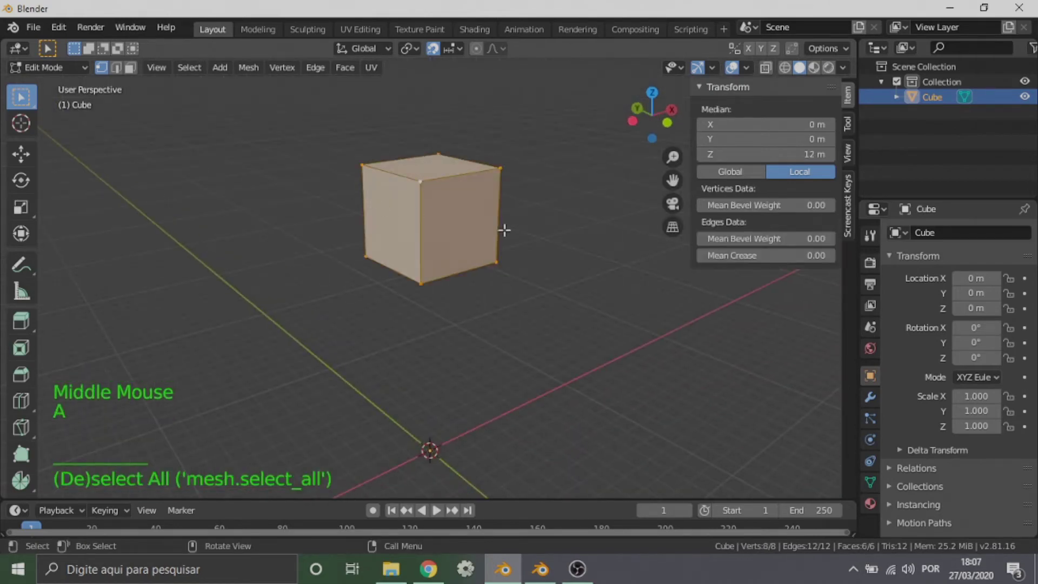
middle_drag(503, 225, 452, 174)
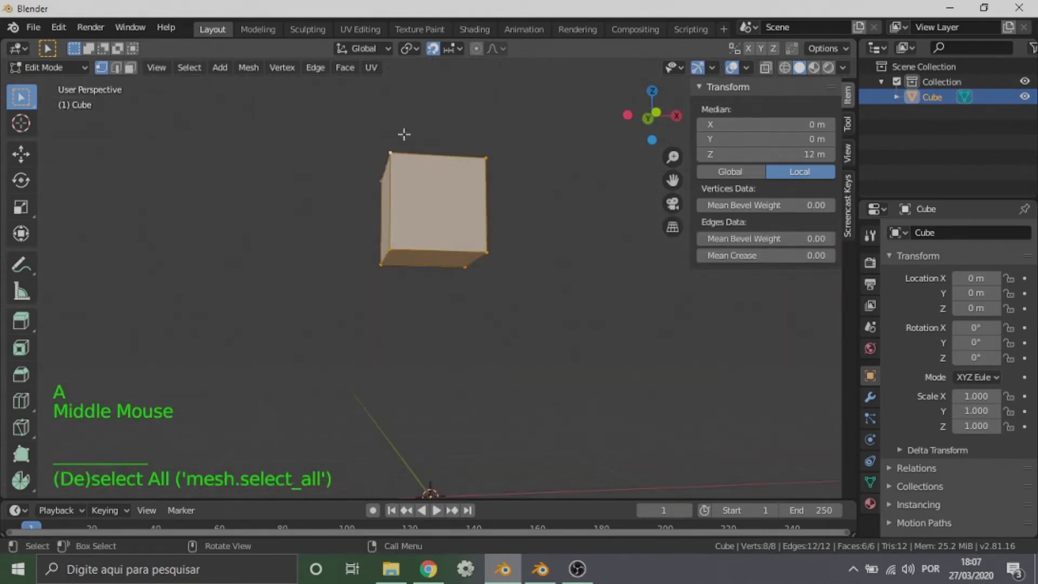
middle_drag(430, 210, 642, 174)
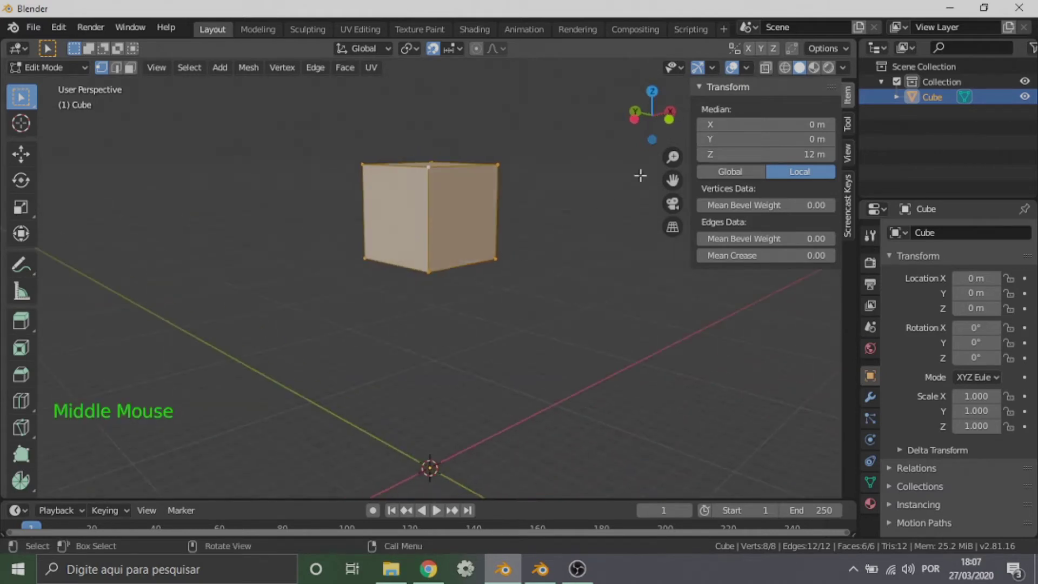
click(669, 120)
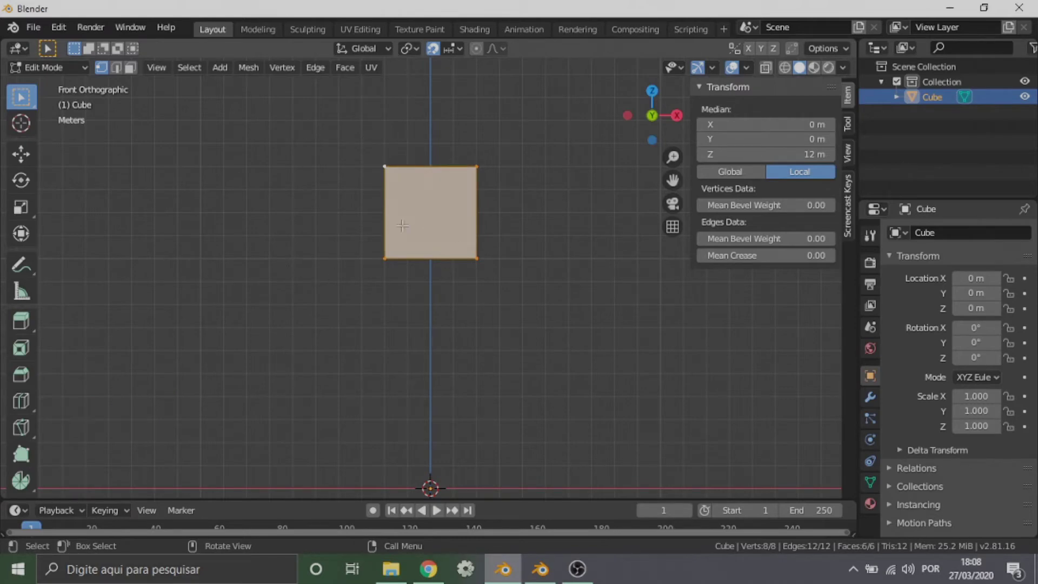
key(shift+d)
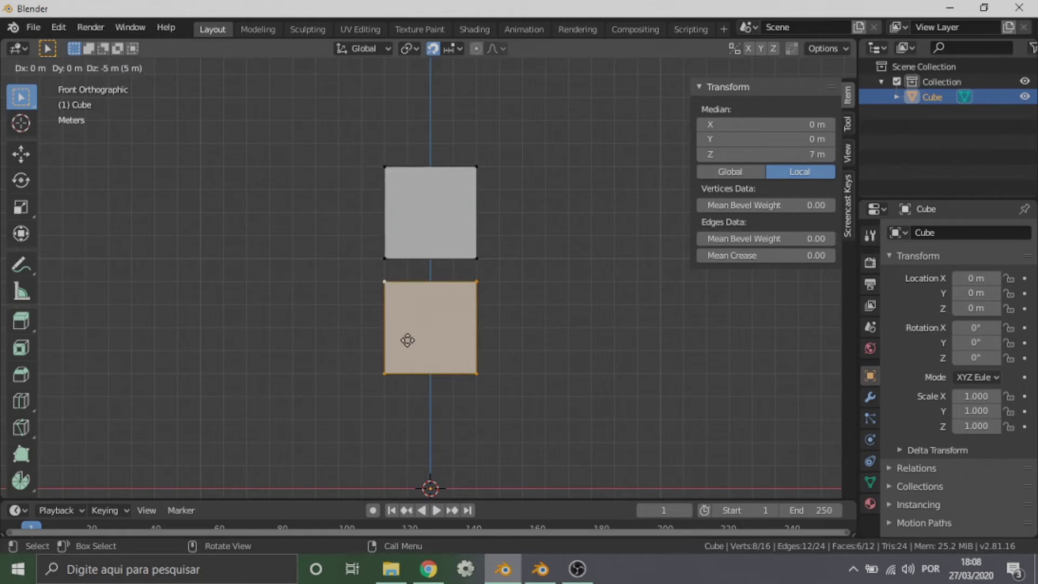
click(408, 340)
Examine the gap between the two cubes from several angles, selecting a top corner vertex of the lower cube.
mouse_move(408, 341)
middle_down()
mouse_move(310, 341)
mouse_move(477, 226)
mouse_move(471, 261)
mouse_move(422, 329)
mouse_move(394, 336)
middle_up()
click(471, 243)
click(464, 291)
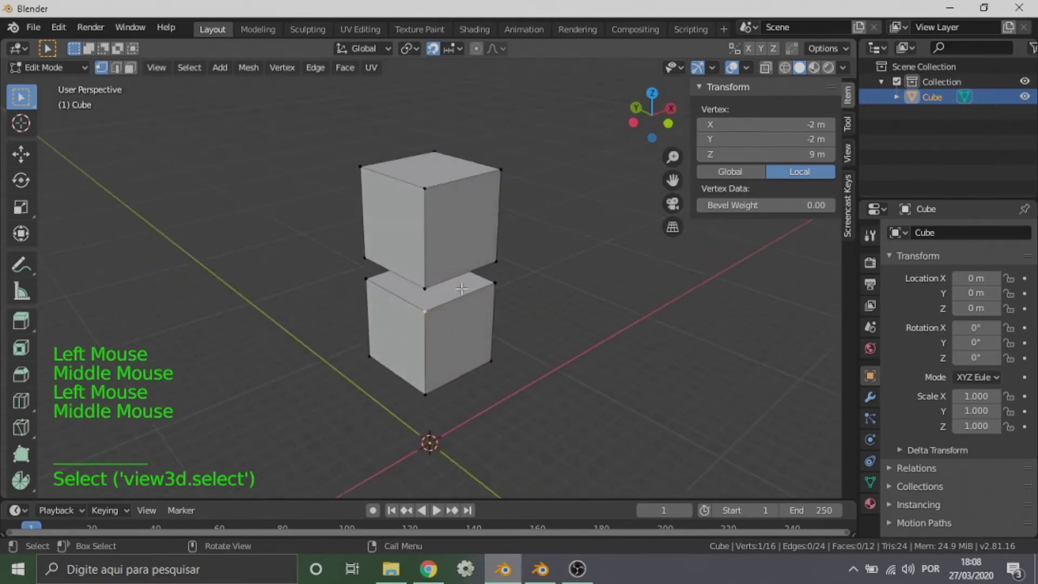
middle_drag(480, 303, 466, 305)
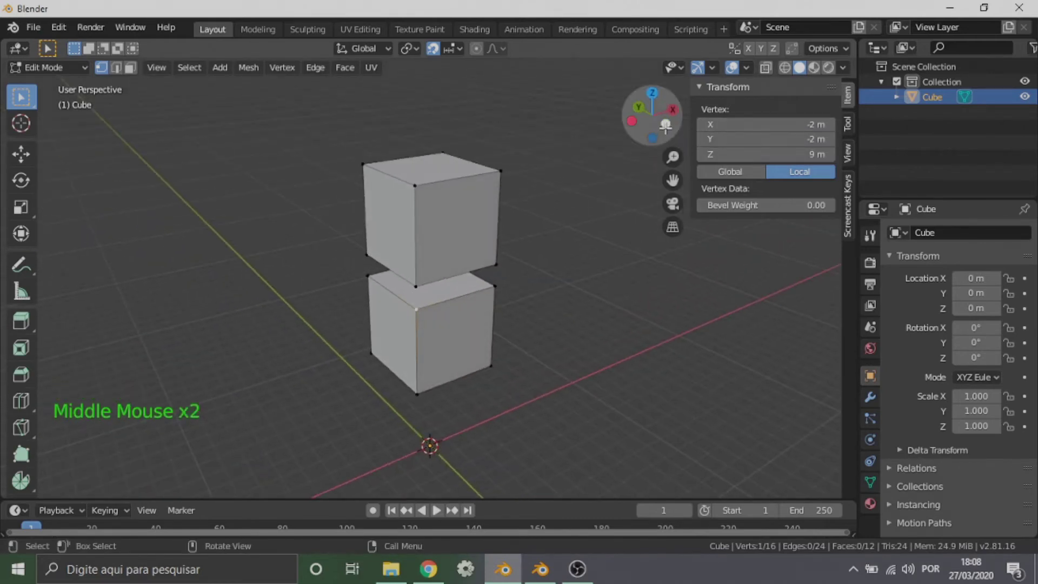
click(666, 125)
middle_drag(355, 281, 416, 263)
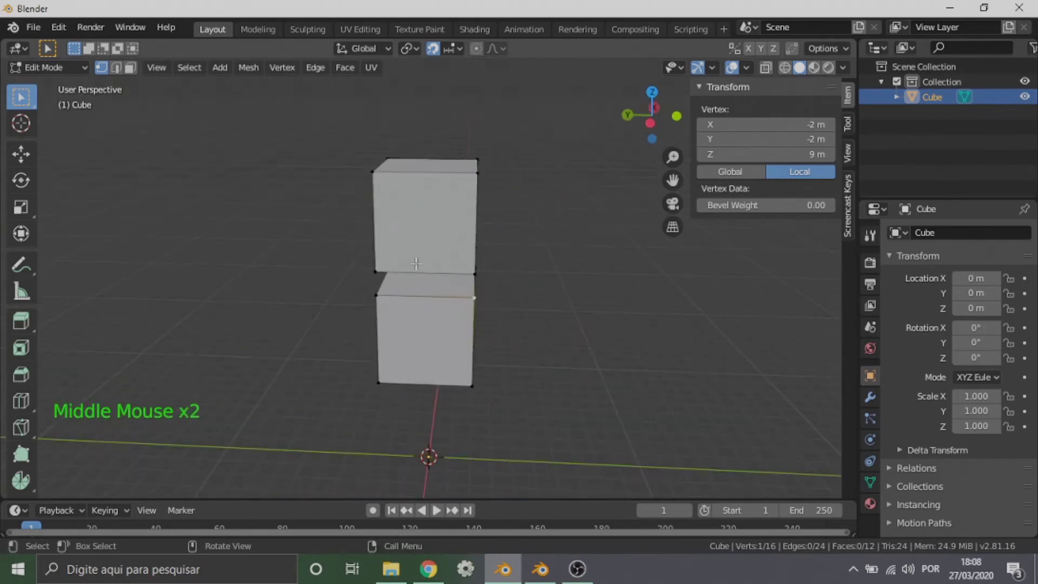
middle_drag(439, 298, 383, 275)
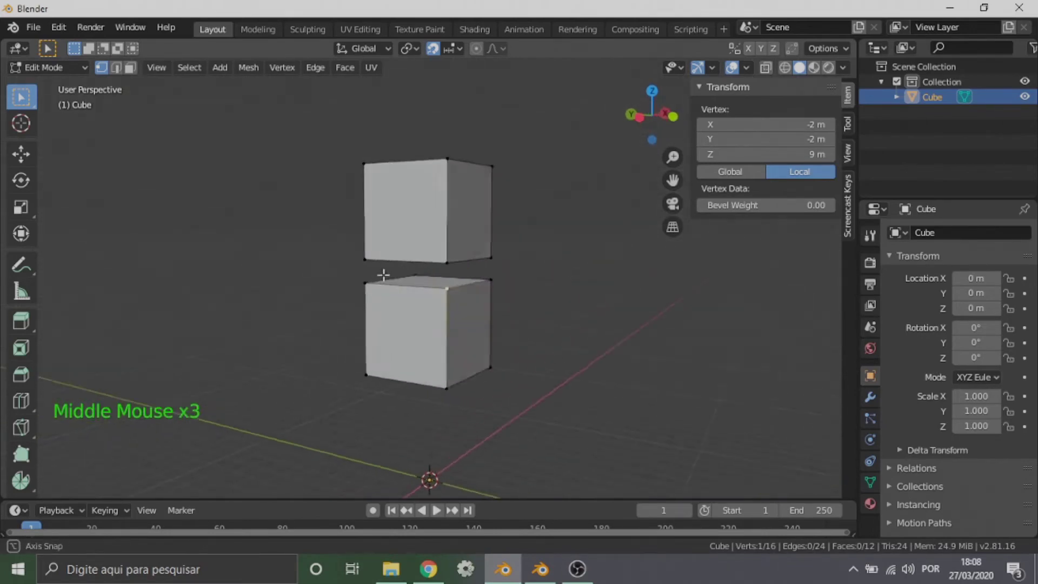
Examine the corner vertices of both cubes one at a time, viewing them from the right and from several perspective angles.
click(670, 116)
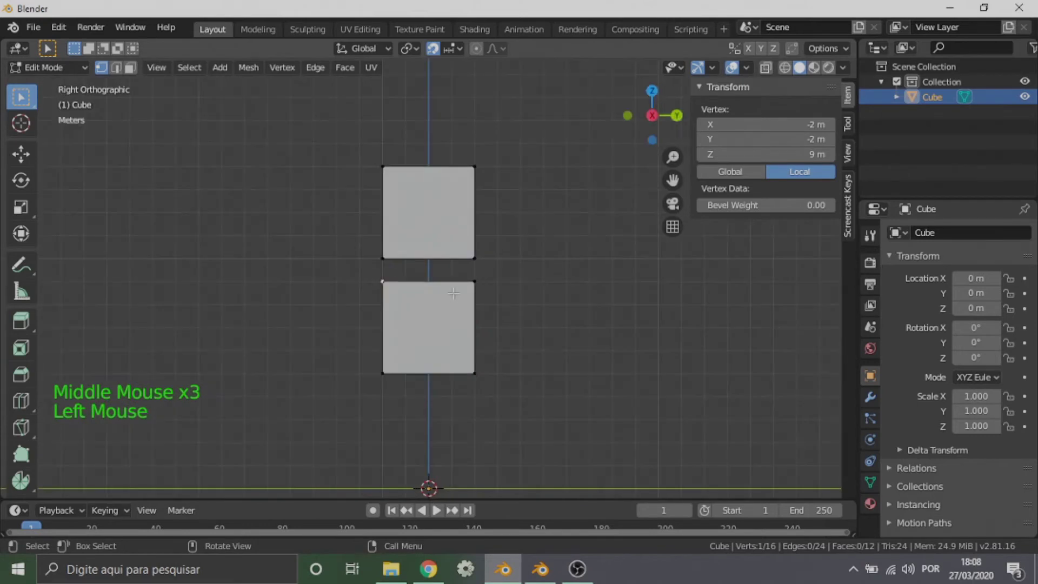
middle_drag(454, 294, 456, 355)
scroll(449, 312, down, 2)
scroll(449, 312, up, 1)
scroll(449, 312, up, 1)
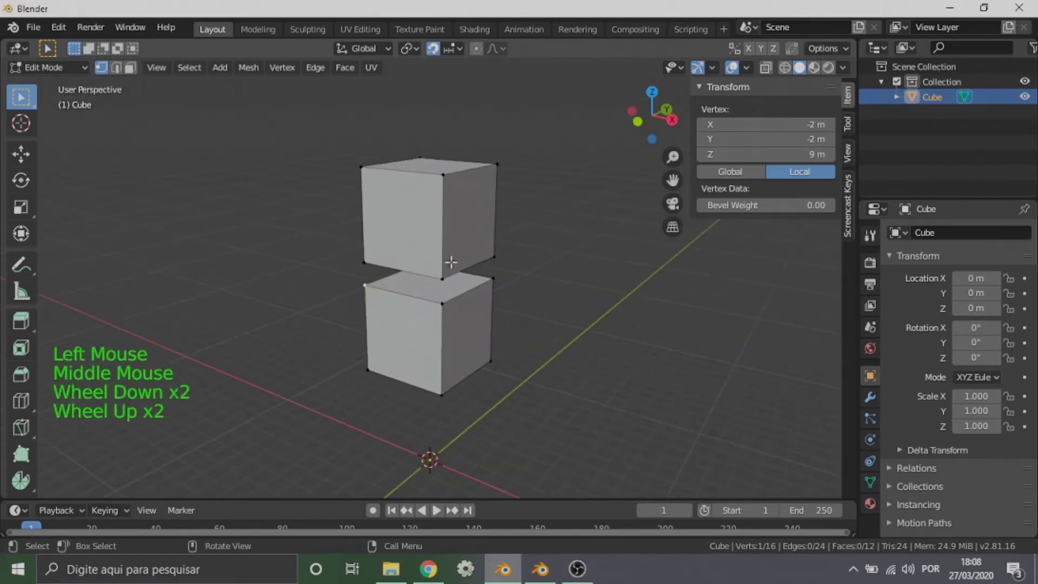
key(a)
scroll(425, 265, up, 1)
middle_drag(442, 312, 420, 260)
click(382, 328)
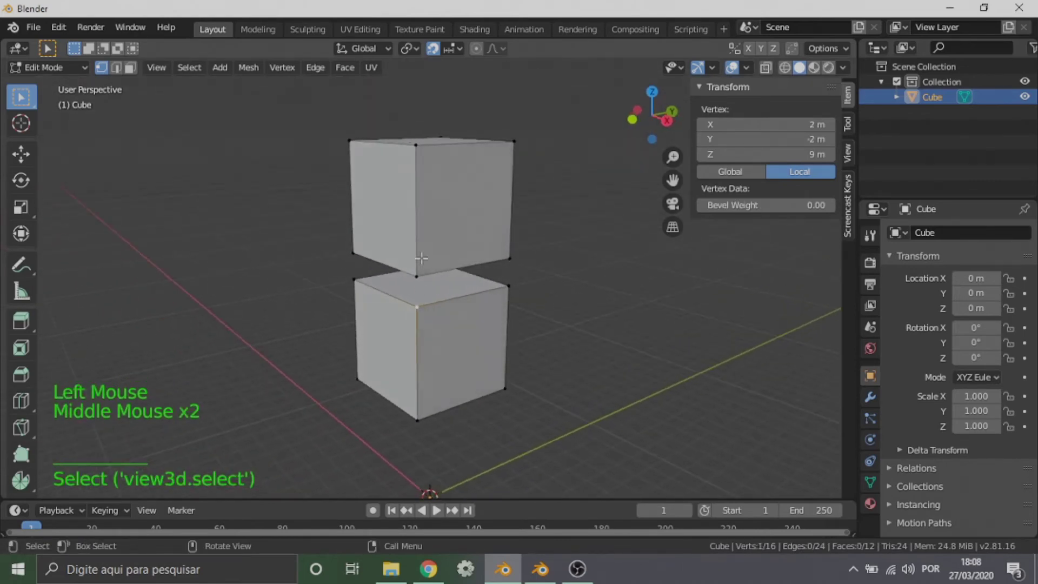
click(420, 261)
click(417, 273)
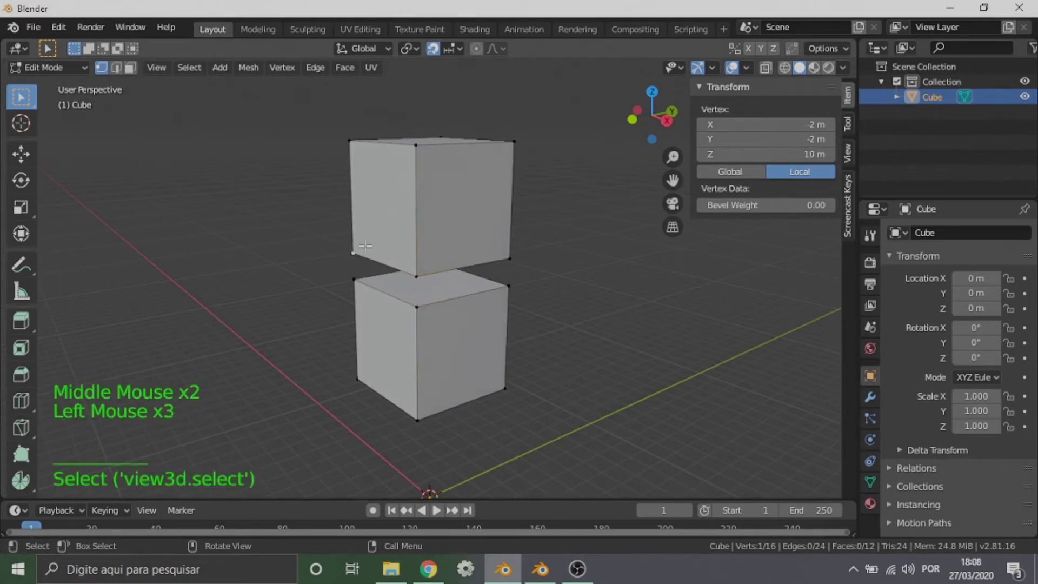
click(360, 141)
click(420, 152)
click(514, 153)
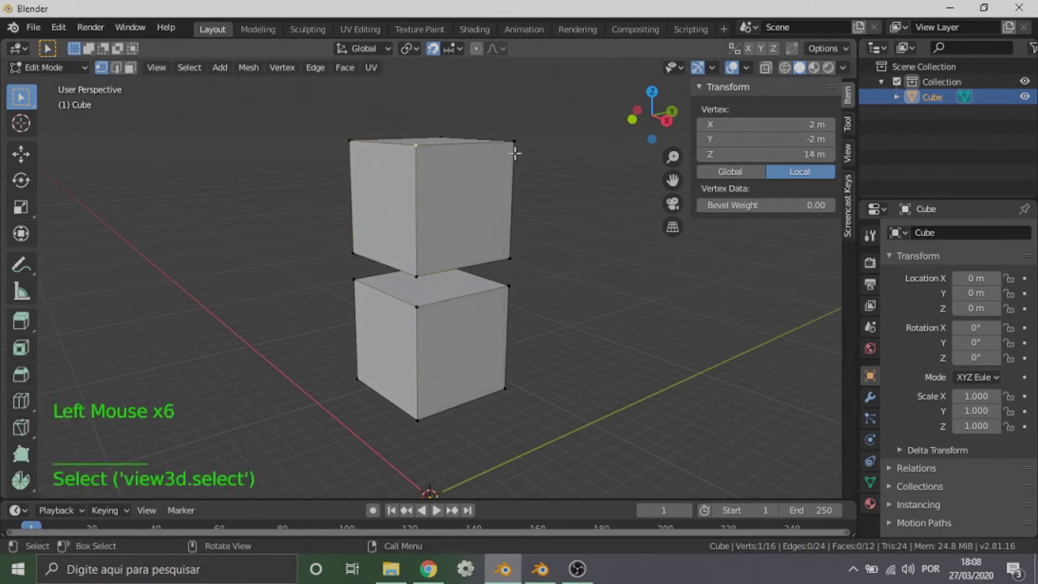
Display the mesh in wireframe shading in the right orthographic view.
click(666, 120)
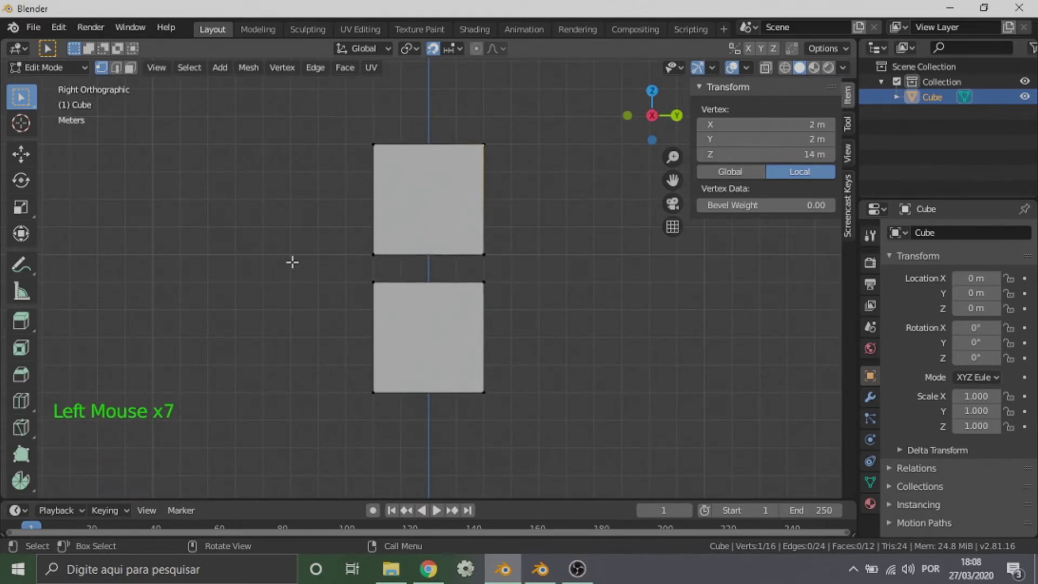
key(z)
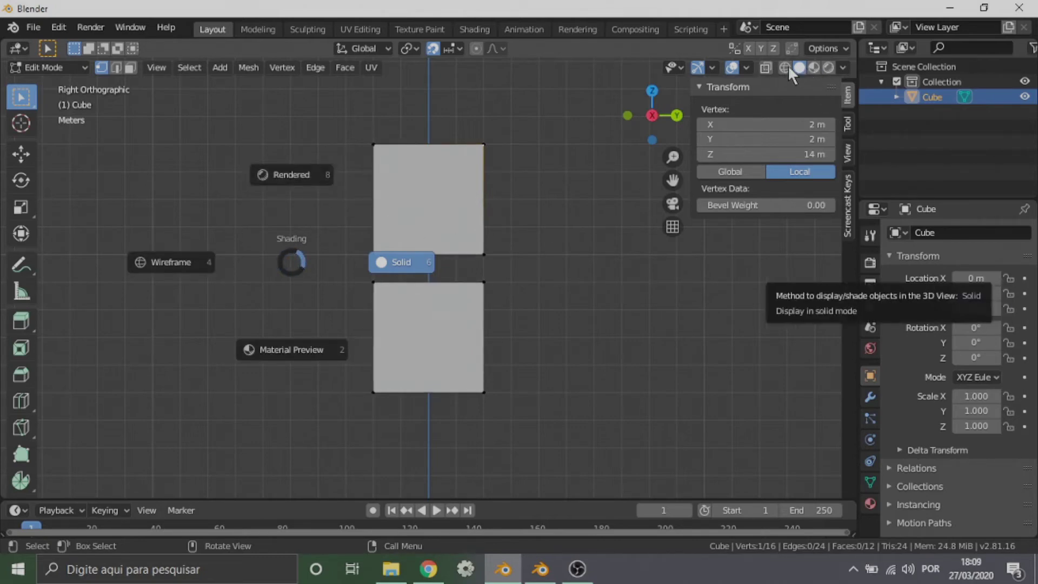
click(163, 261)
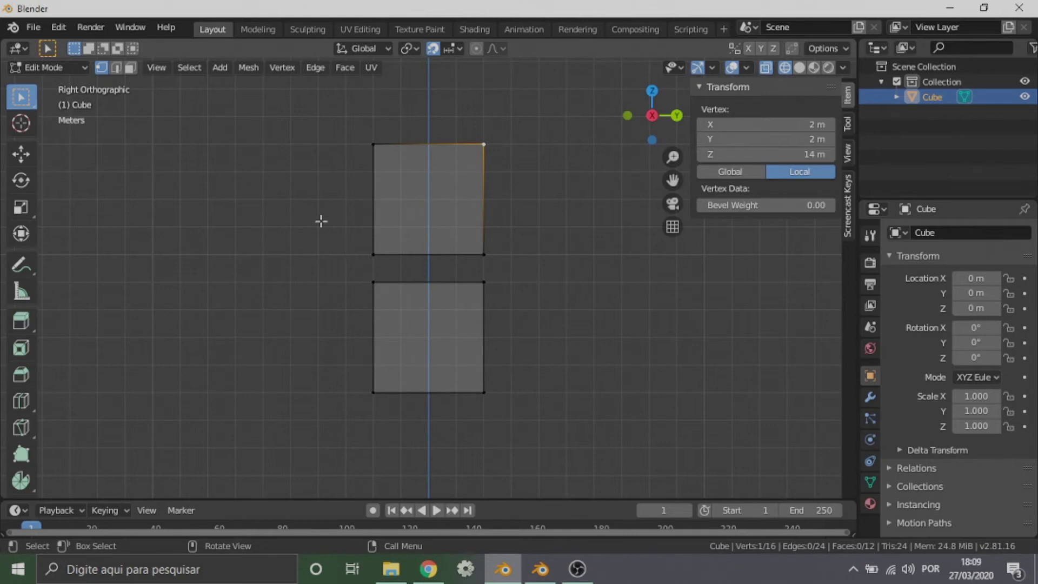
middle_drag(322, 221, 352, 271)
click(650, 134)
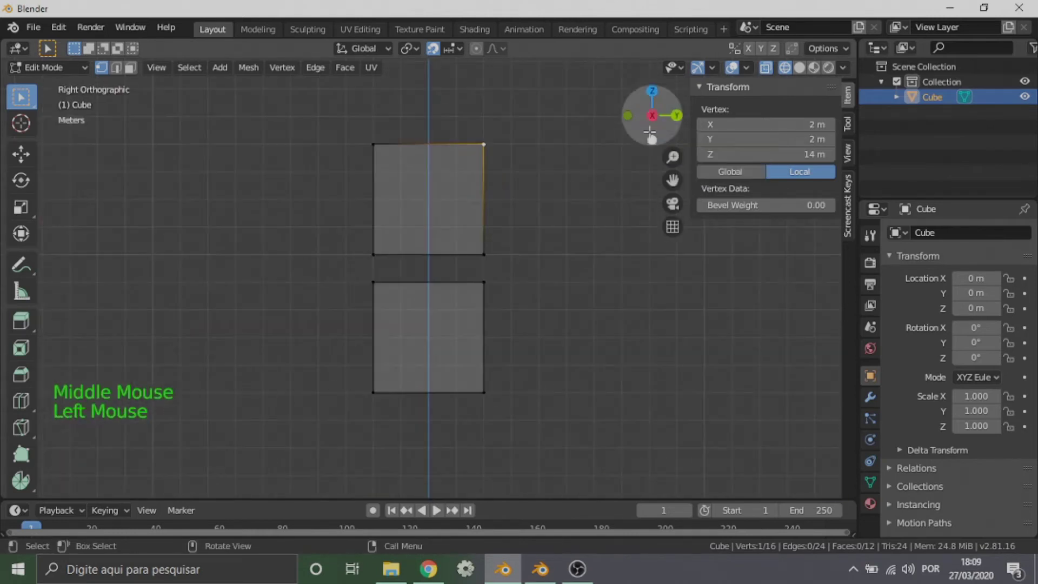
Box-select all vertices of the lower cube in the right orthographic view.
click(373, 282)
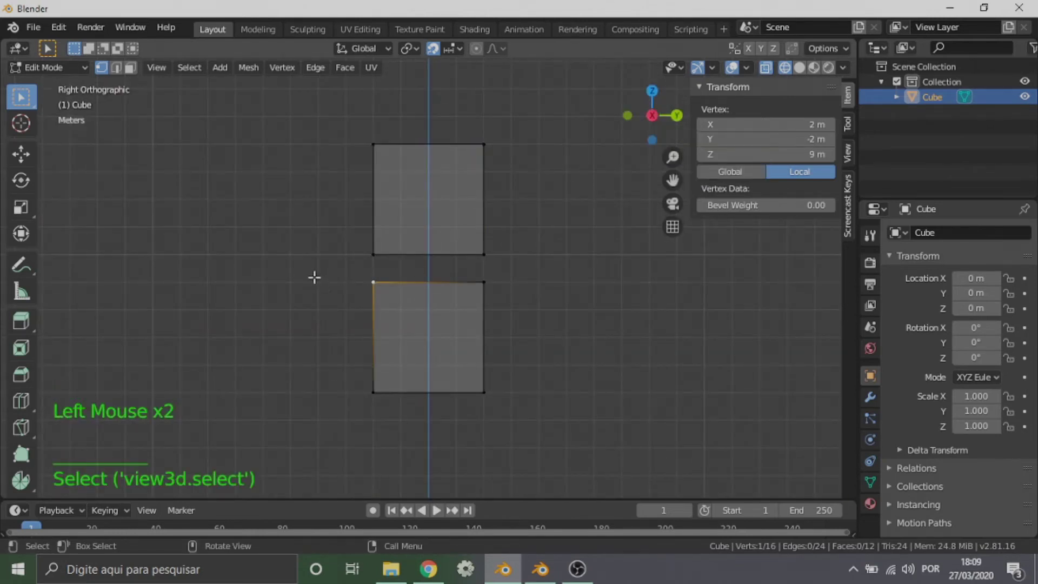
key(b)
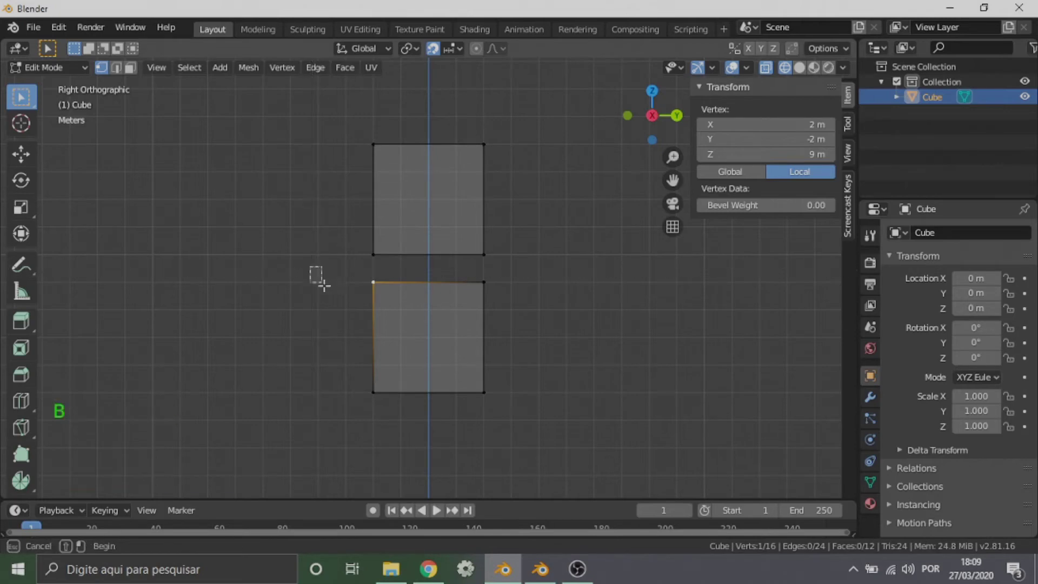
drag(310, 266, 580, 444)
middle_drag(281, 350, 394, 316)
scroll(394, 316, down, 1)
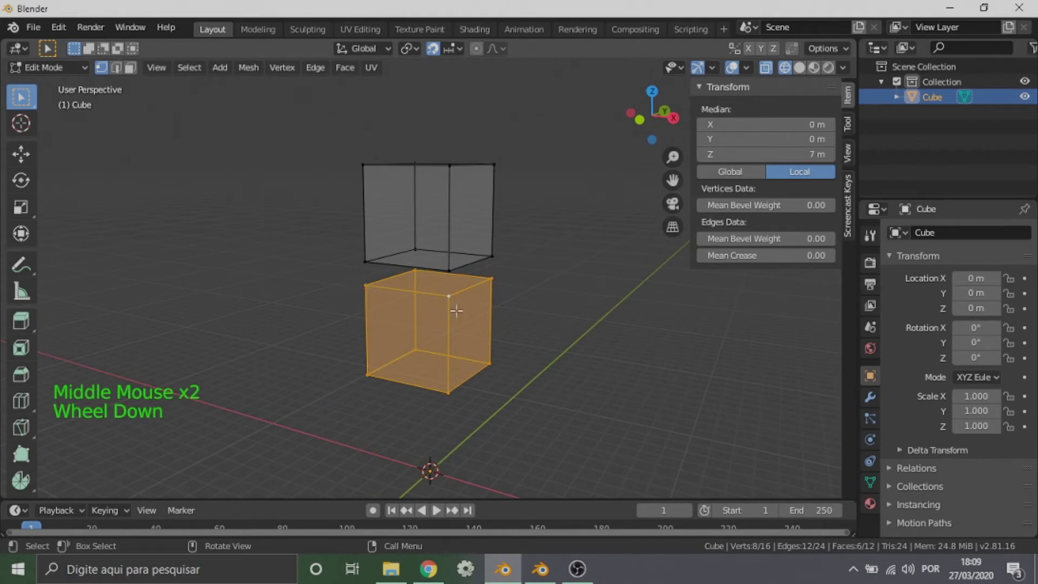
Select only a top corner of the lower cube, then resize the Circle Select brush and paint-select the cube's remaining corners.
click(674, 118)
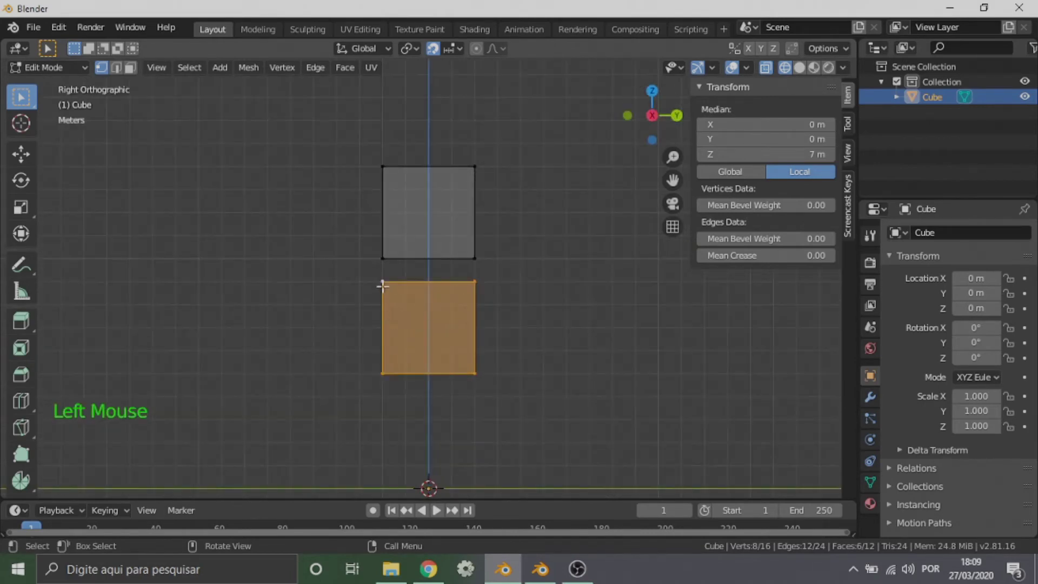
click(383, 286)
key(c)
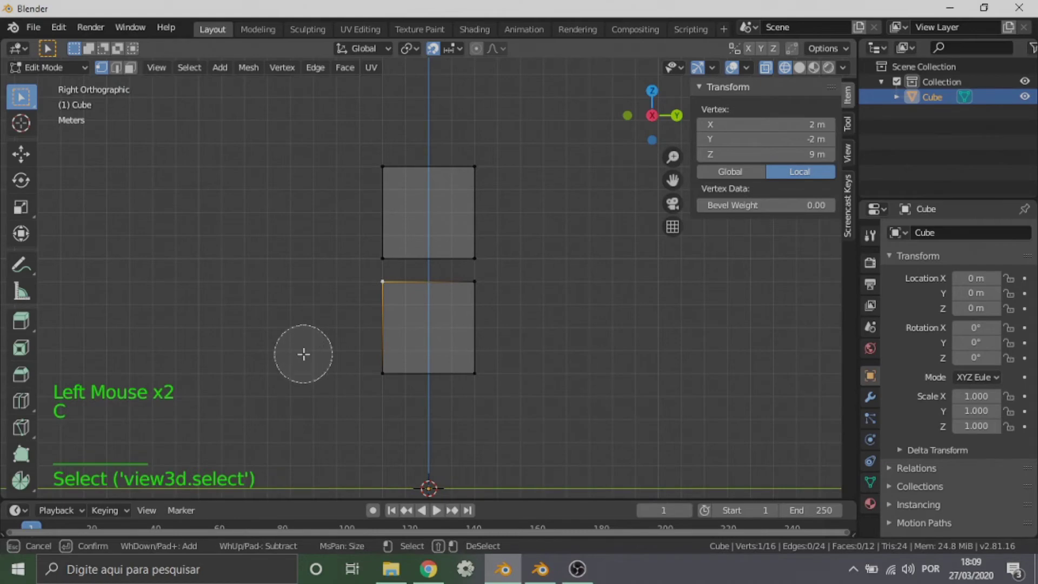
scroll(303, 354, up, 3)
scroll(303, 354, down, 5)
scroll(304, 354, up, 5)
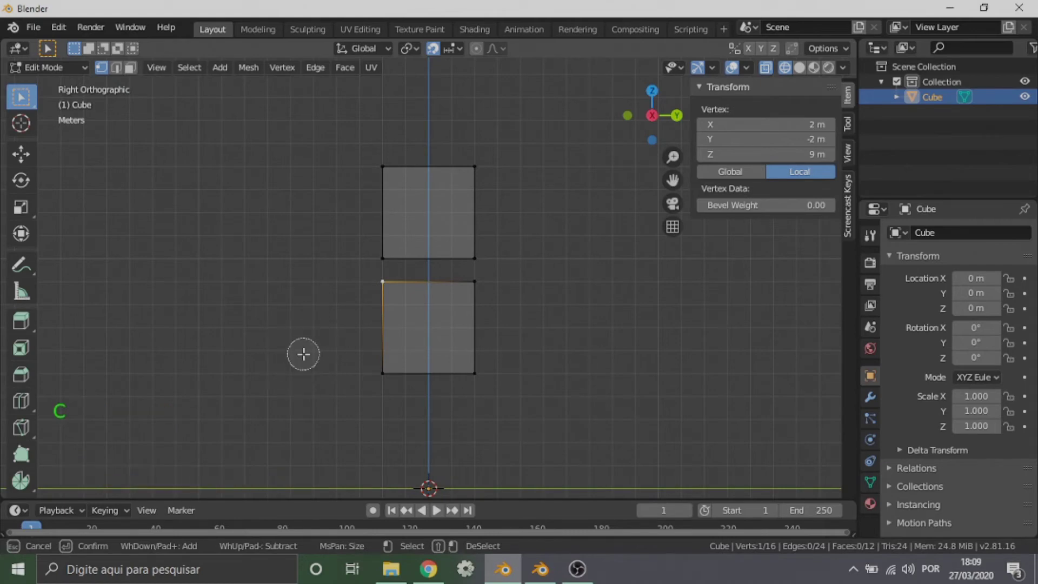
scroll(303, 354, down, 4)
scroll(304, 355, up, 4)
scroll(304, 354, down, 4)
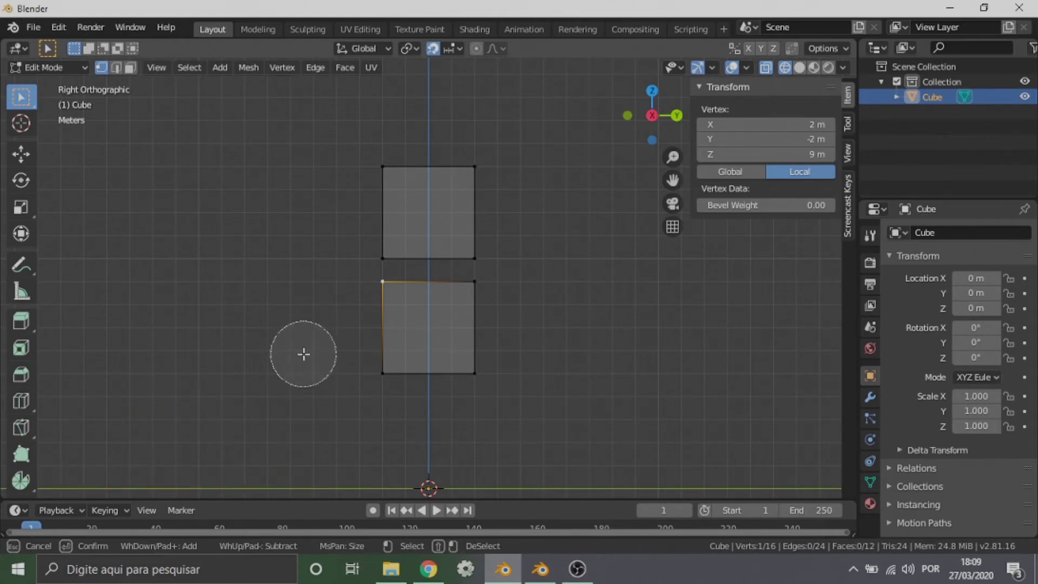
scroll(303, 354, up, 3)
mouse_move(345, 371)
mouse_down()
mouse_move(424, 366)
mouse_move(503, 306)
mouse_move(400, 288)
mouse_move(417, 399)
mouse_up()
right_click(394, 318)
mouse_move(267, 332)
middle_down()
mouse_move(337, 392)
mouse_move(368, 373)
middle_up()
click(666, 115)
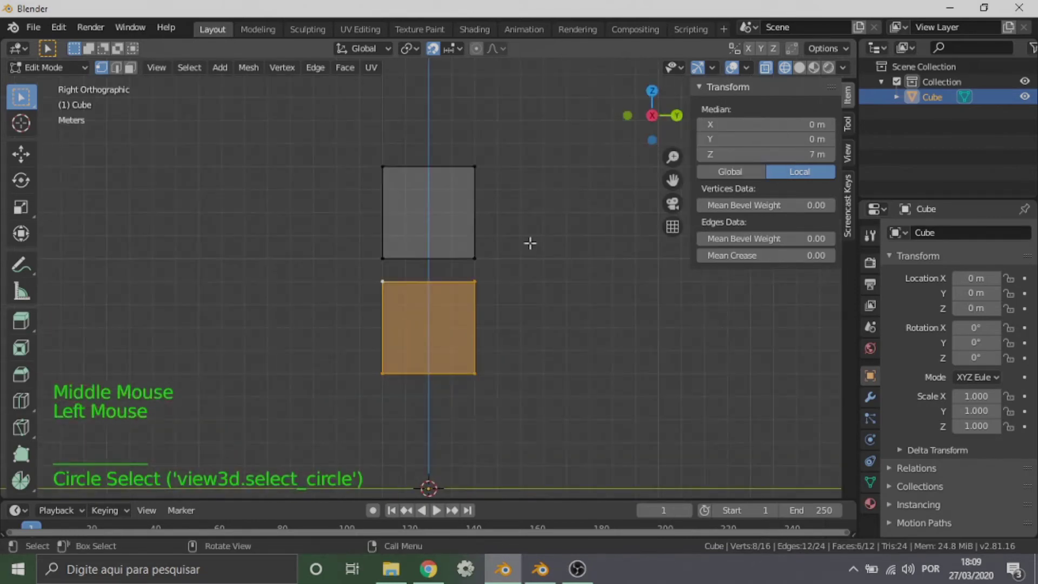
Switch the viewport shading between solid and wireframe, finishing in solid.
click(802, 64)
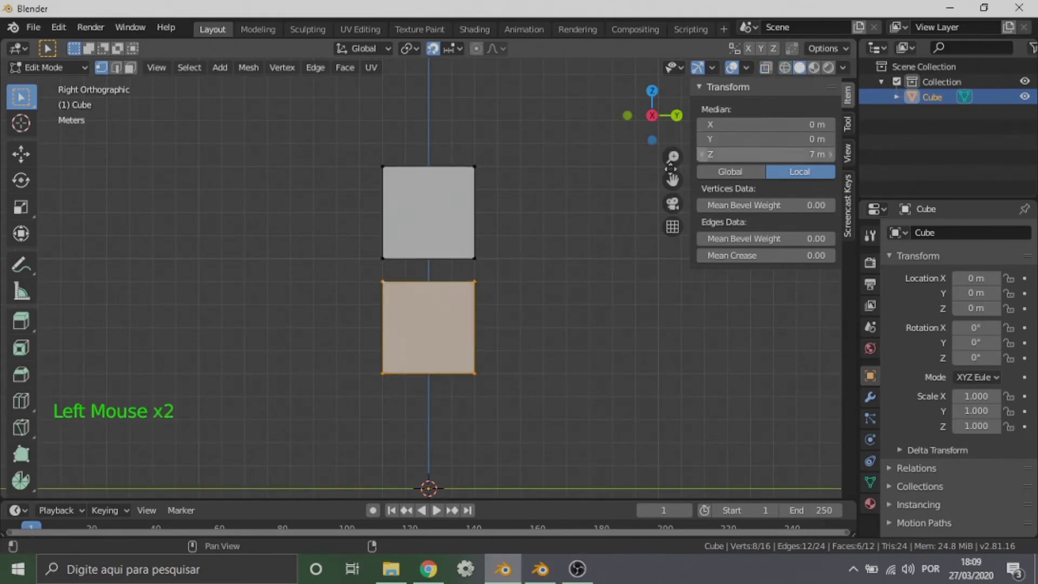
key(z)
key(z)
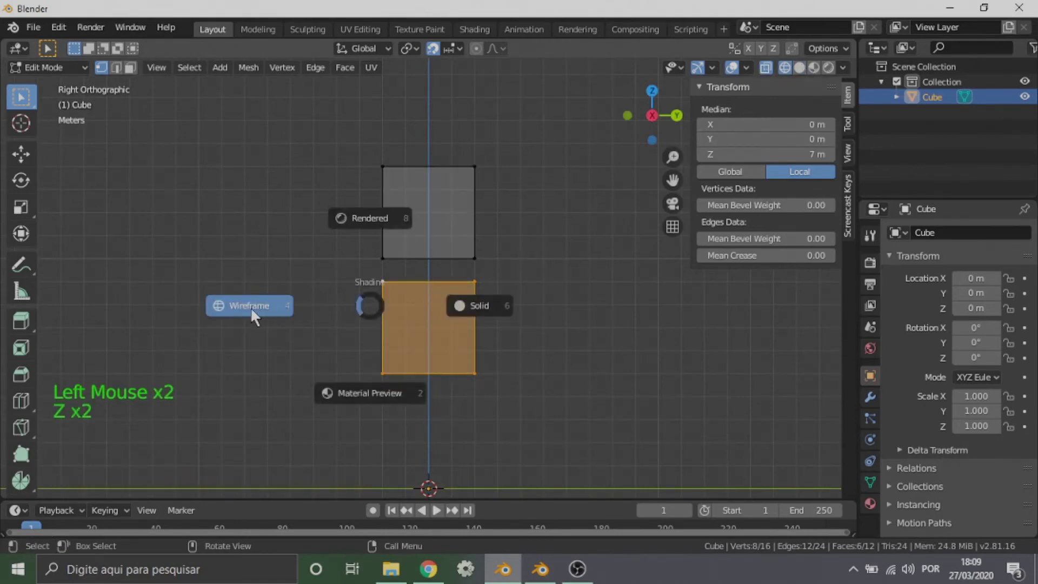
key(z)
Reduce the selection to a top corner vertex of the lower cube and extend it to all linked geometry.
middle_drag(348, 296, 496, 280)
key(a)
key(a)
key(a)
scroll(528, 308, down, 1)
click(429, 297)
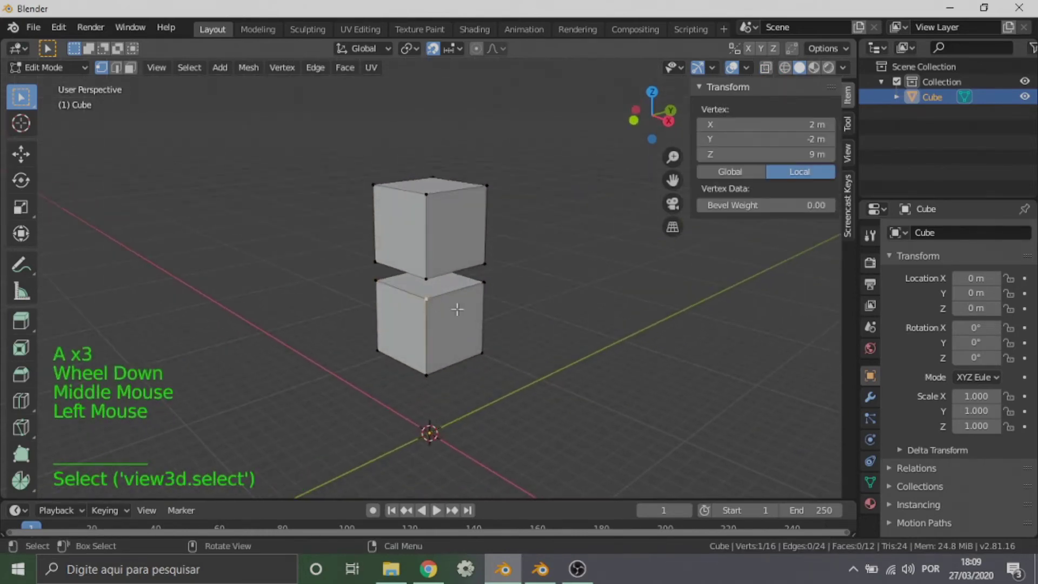
scroll(424, 296, down, 1)
middle_drag(424, 296, 411, 301)
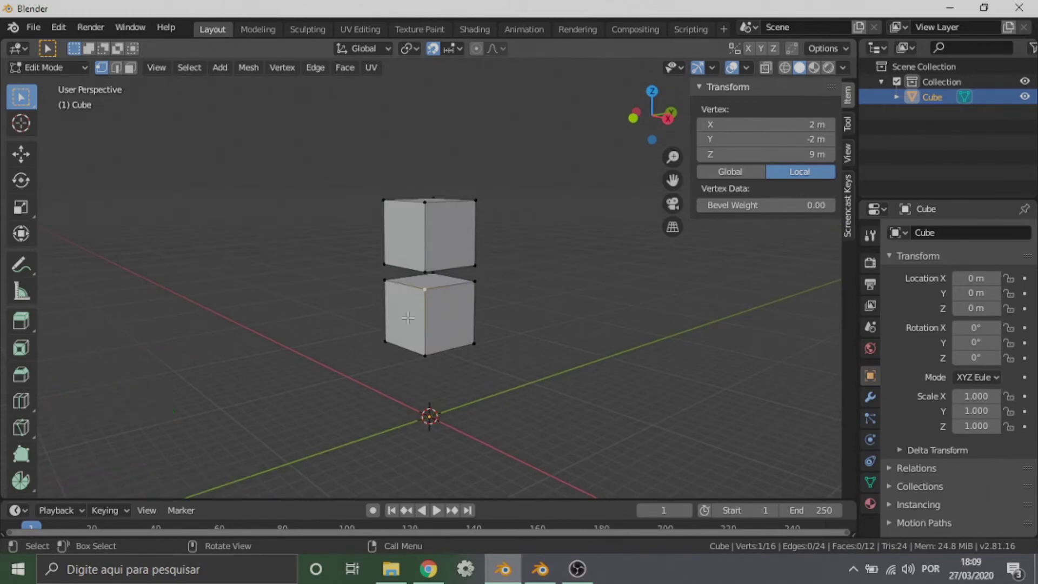
key(l)
middle_drag(407, 318, 489, 291)
scroll(450, 318, up, 3)
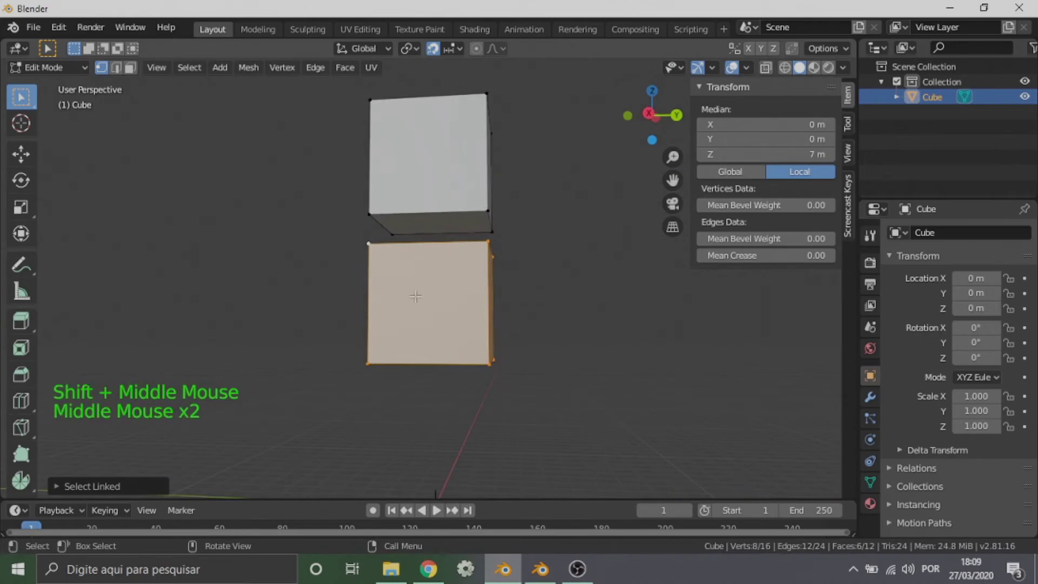
Select the whole mesh, then select the lower cube and the upper cube in turn as linked geometry from a single corner.
key(a)
middle_drag(416, 296, 426, 246)
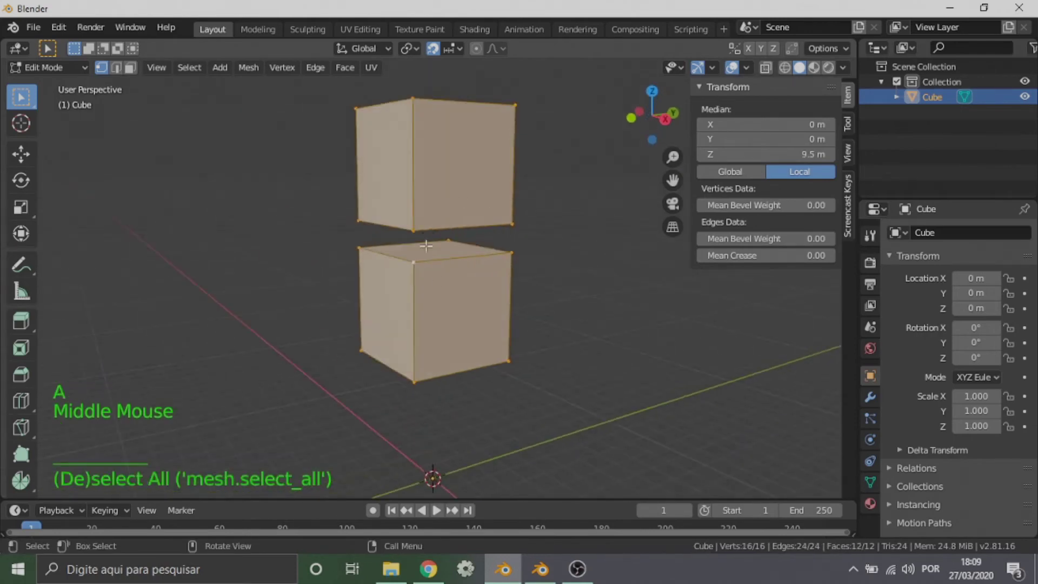
click(417, 265)
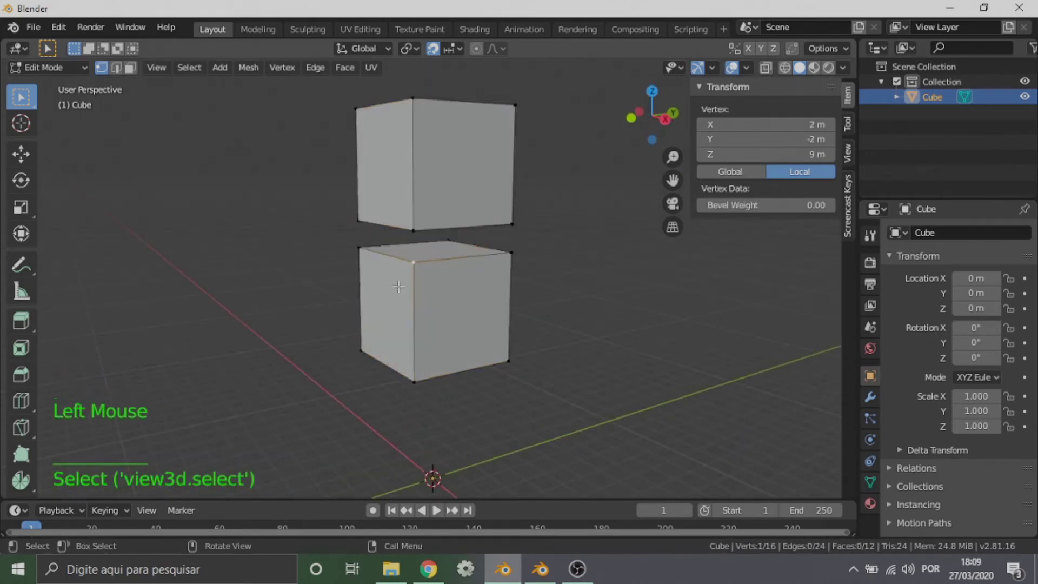
key(l)
middle_drag(433, 290, 419, 318)
click(404, 118)
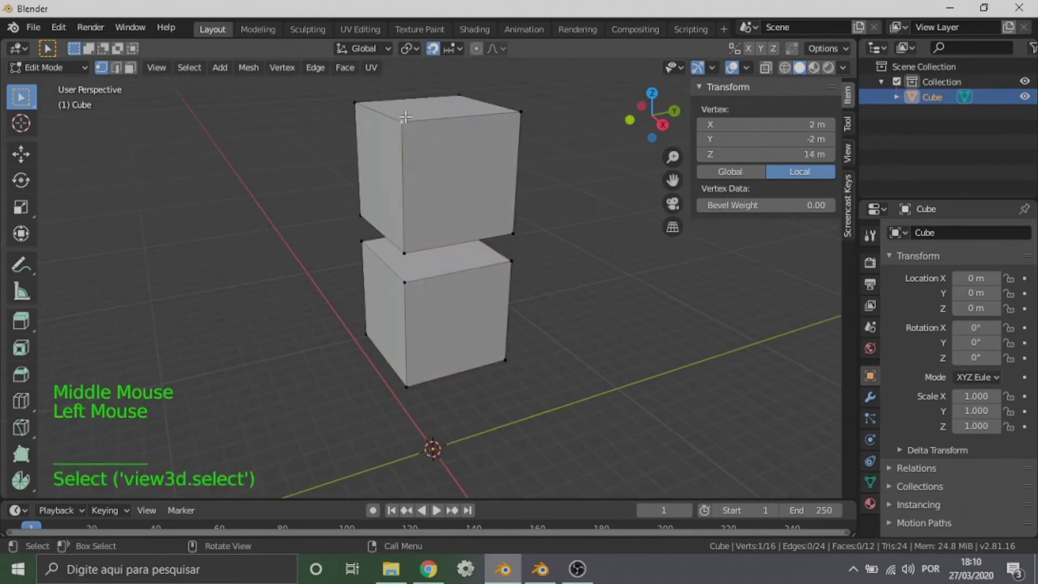
key(l)
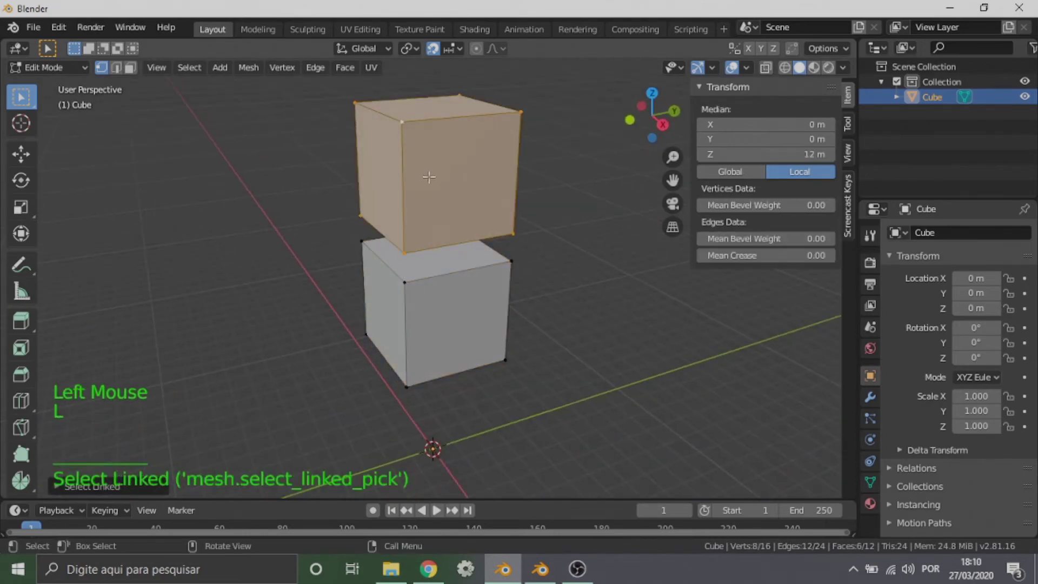
Select the entire lower cube as linked geometry from one of its top corner vertices.
middle_drag(429, 177, 423, 283)
click(423, 283)
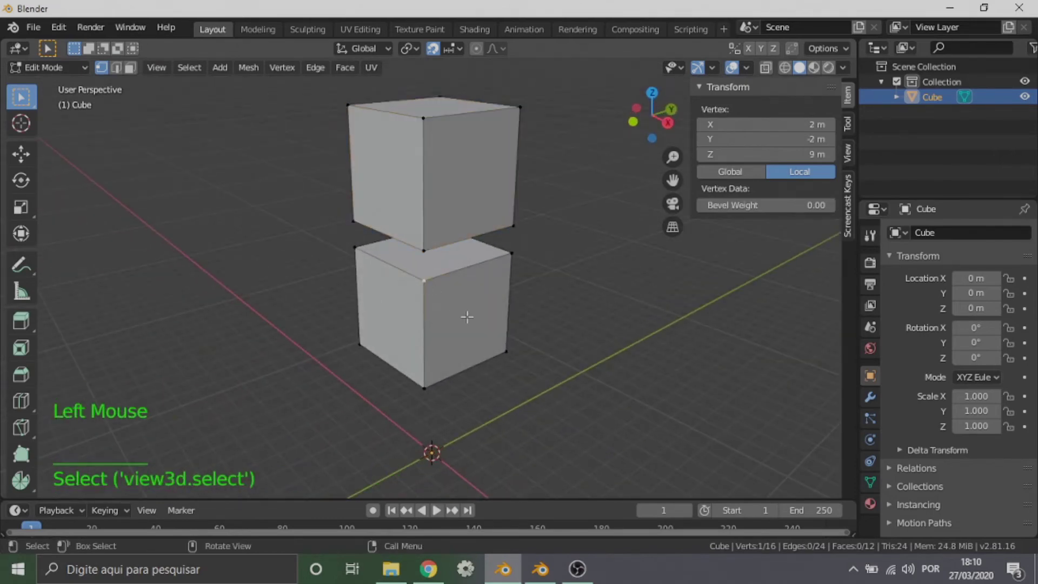
middle_drag(467, 317, 447, 313)
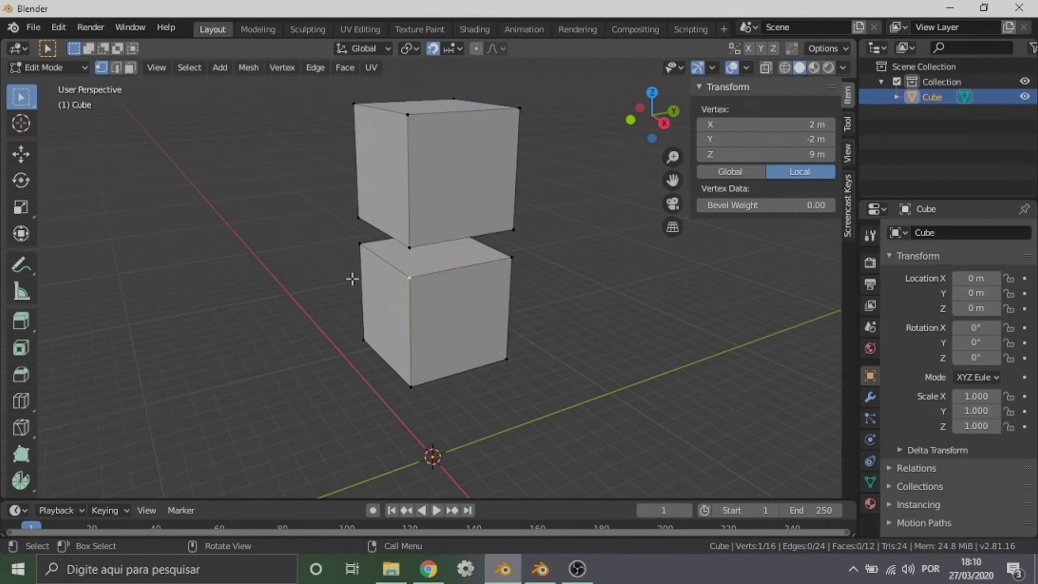
key(l)
key(l)
middle_drag(464, 304, 396, 278)
click(507, 263)
click(506, 263)
key(l)
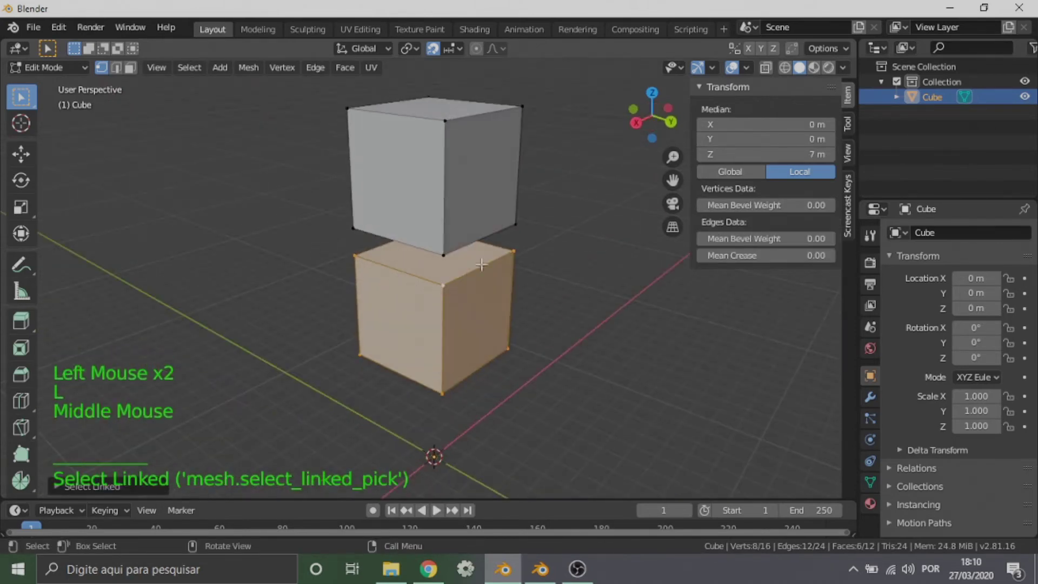
Move the lower cube up 1 m in the right orthographic view to a median Z of 8 m, against the upper cube's underside.
click(637, 123)
scroll(512, 310, down, 1)
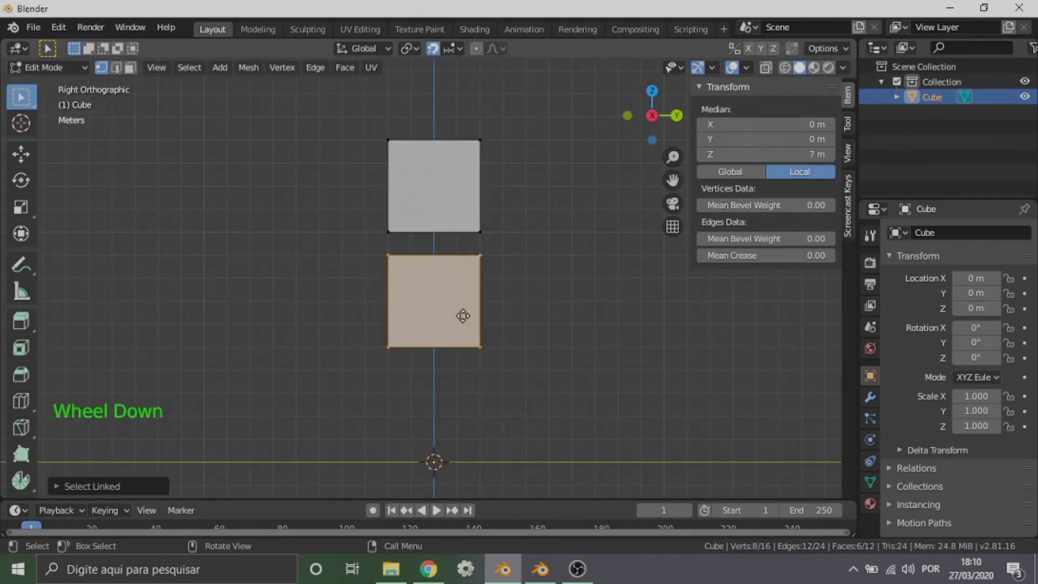
key(g)
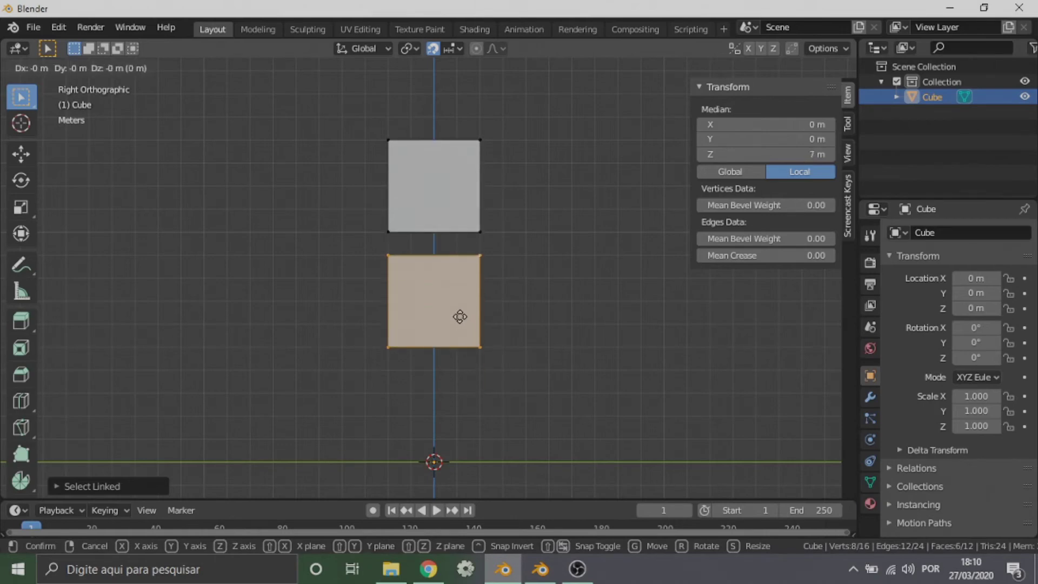
click(462, 303)
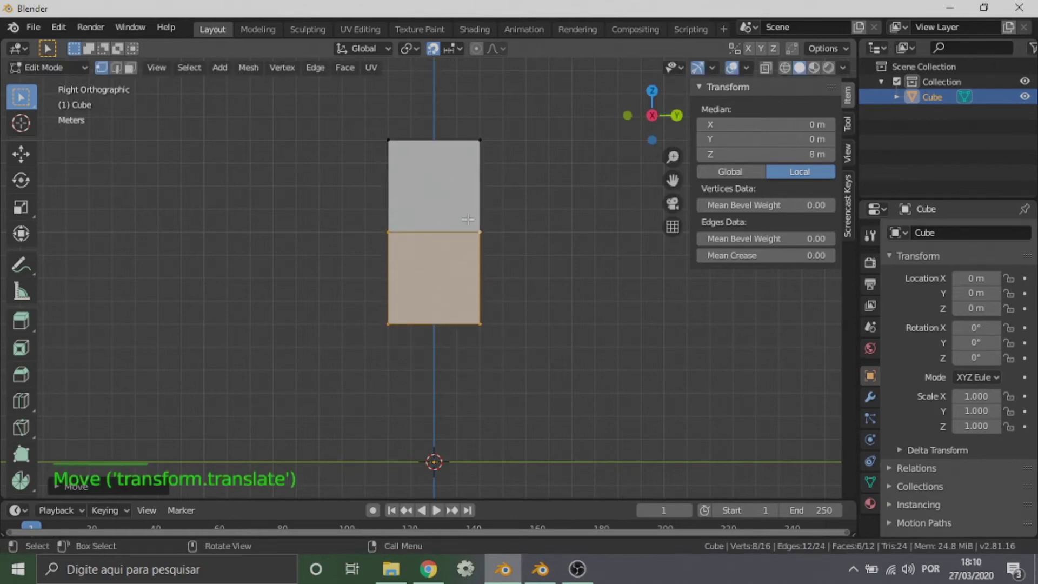
scroll(470, 348, up, 1)
middle_drag(540, 332, 630, 158)
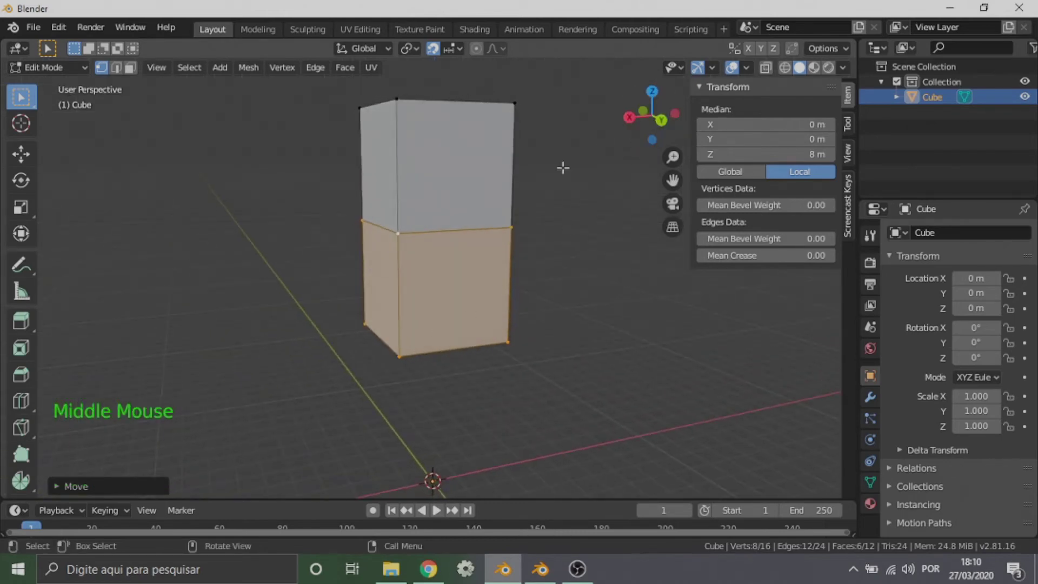
middle_drag(531, 219, 510, 220)
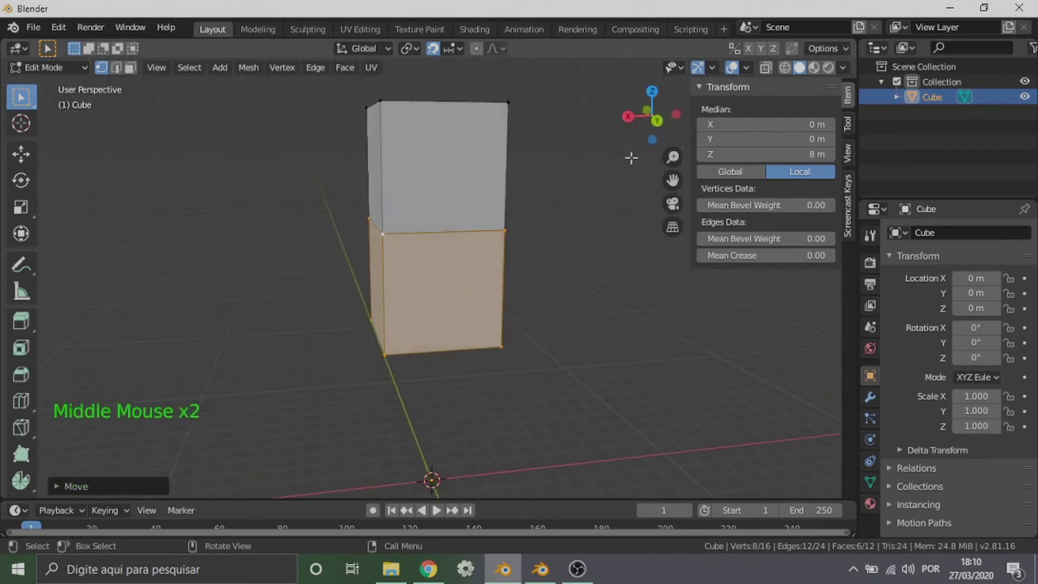
click(653, 116)
middle_drag(498, 208, 628, 251)
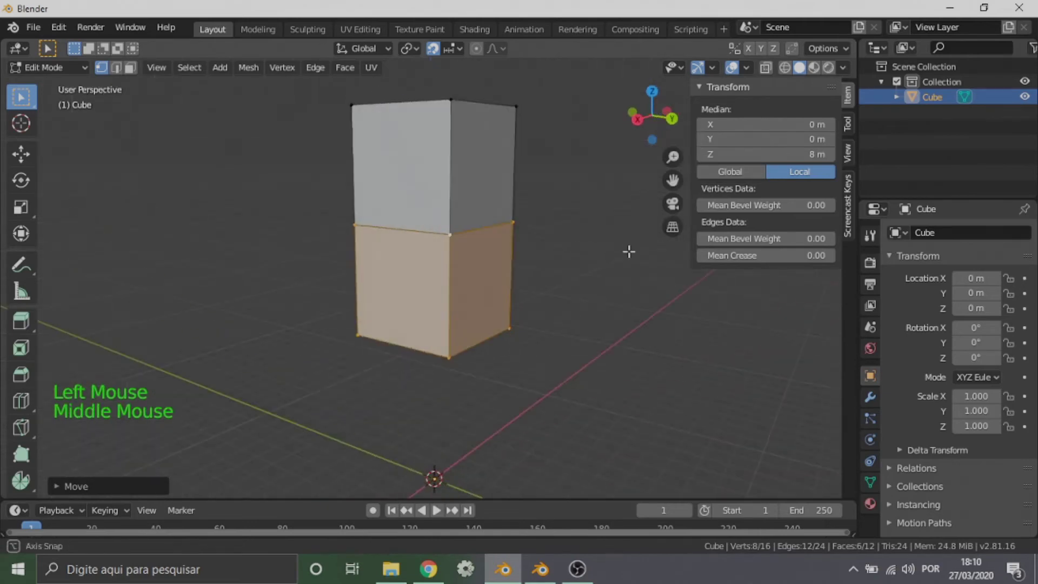
Try scaling the lower cube uniformly in the right orthographic view.
key(KP_3)
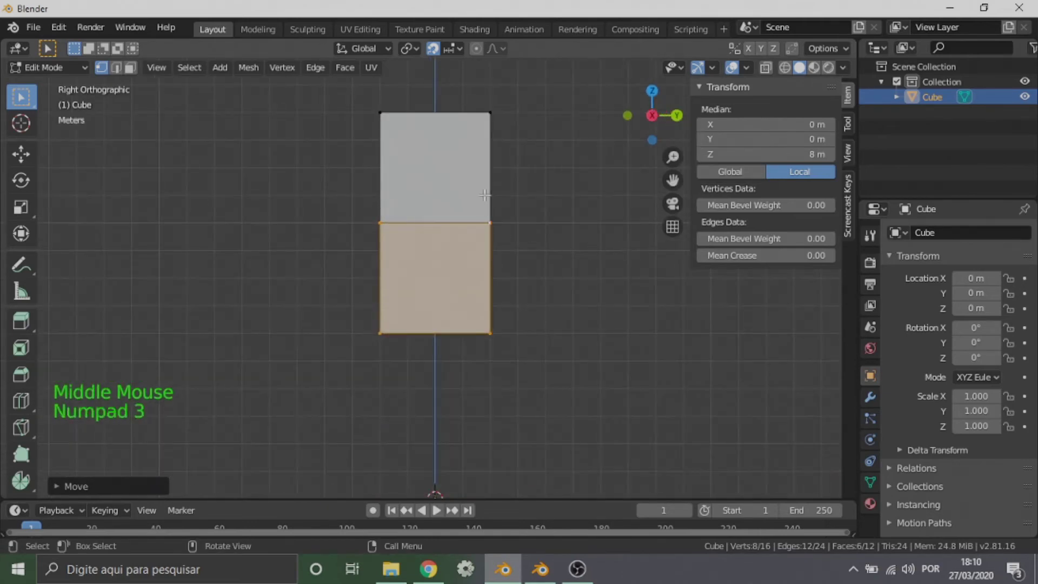
scroll(558, 200, down, 1)
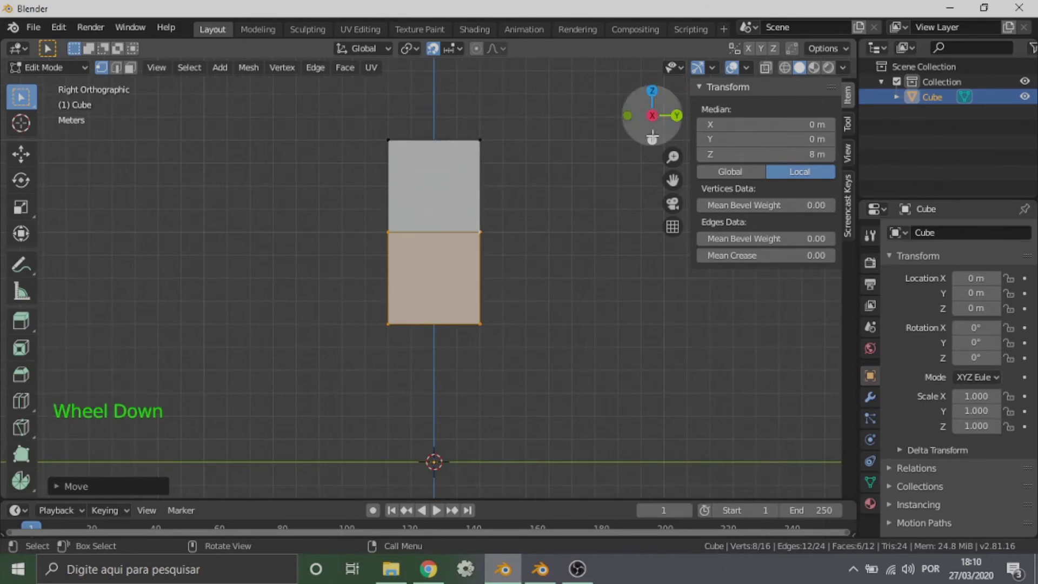
key(KP_1)
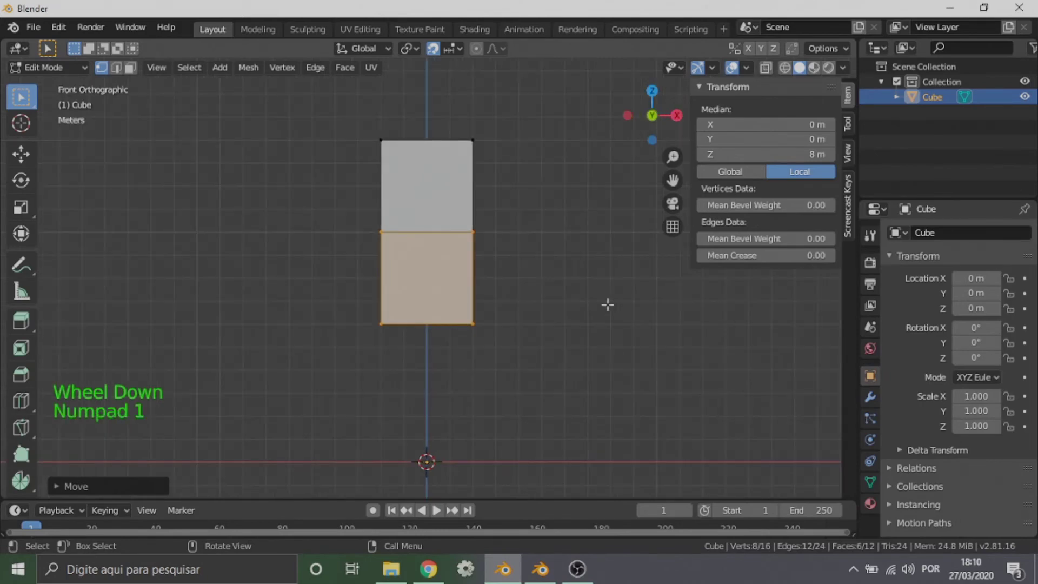
key(KP_3)
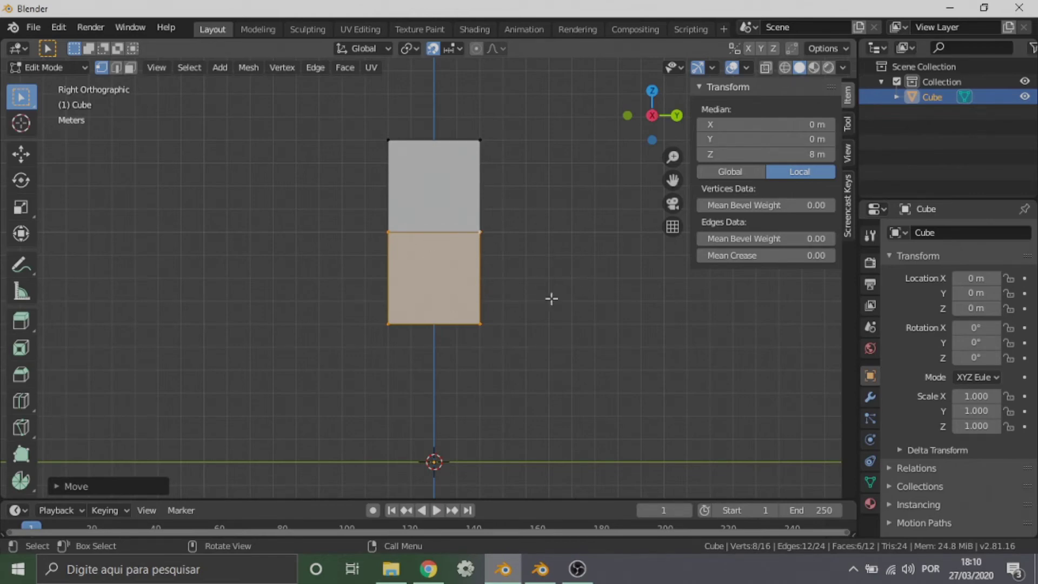
key(s)
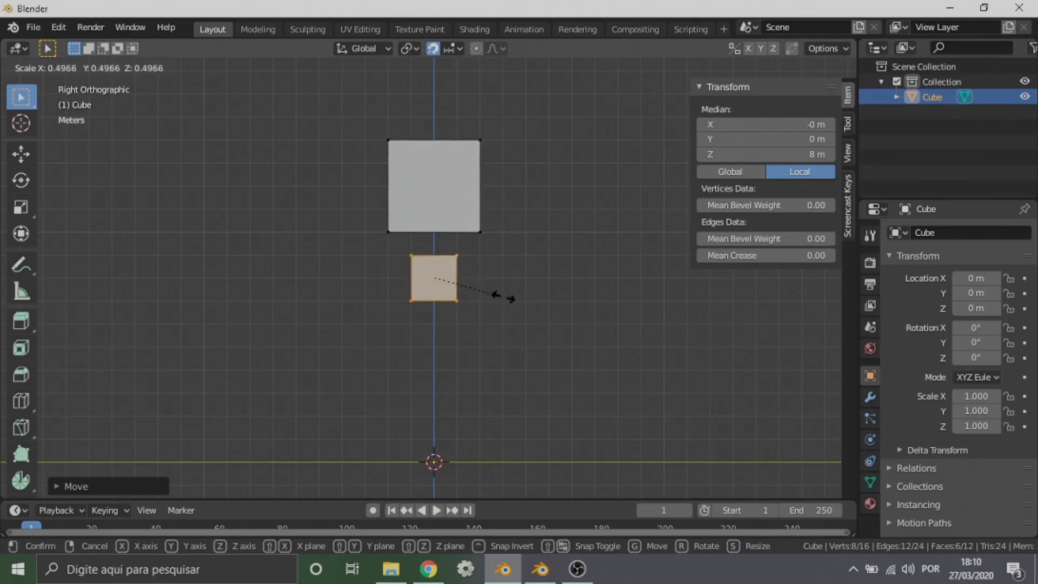
right_click(489, 294)
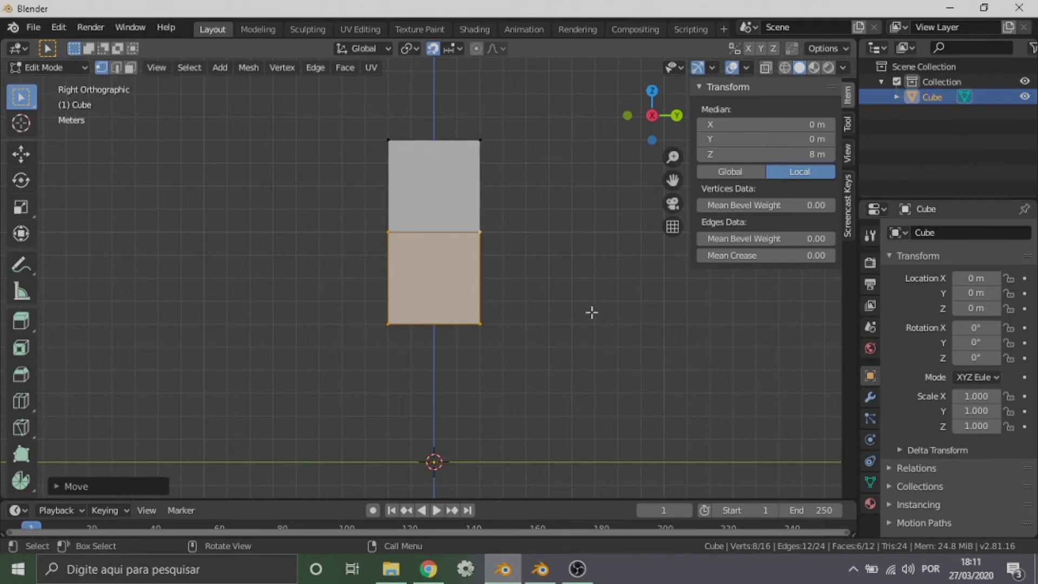
Try scaling the lower cube freehand along only the Y axis, undoing the resize between attempts.
key(s)
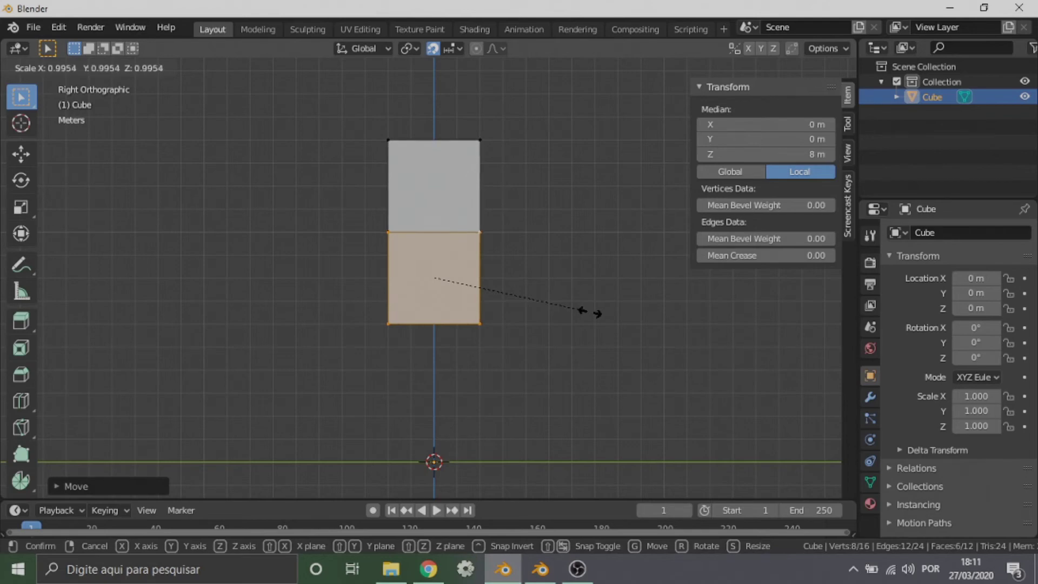
key(y)
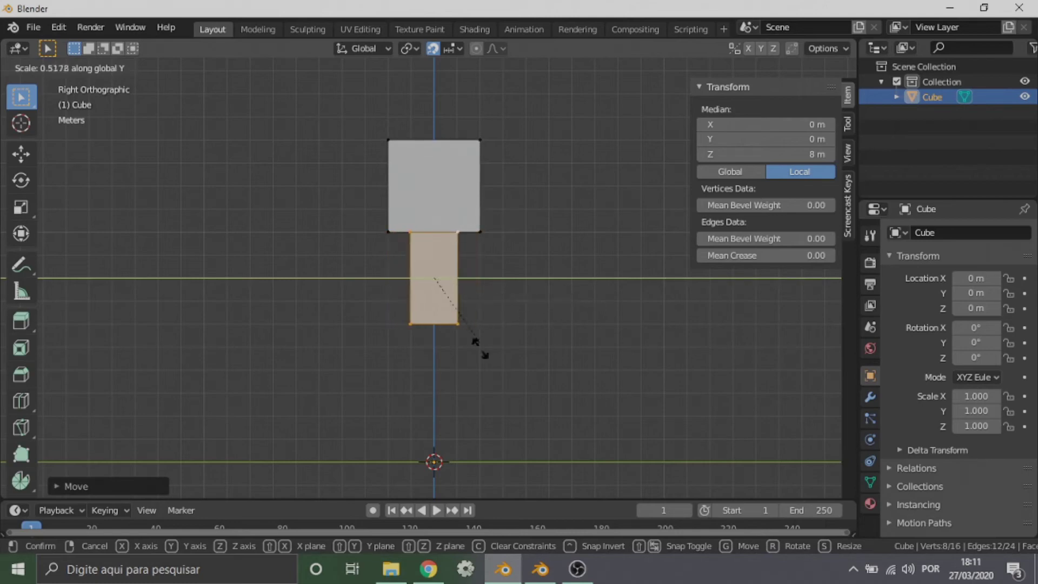
click(440, 428)
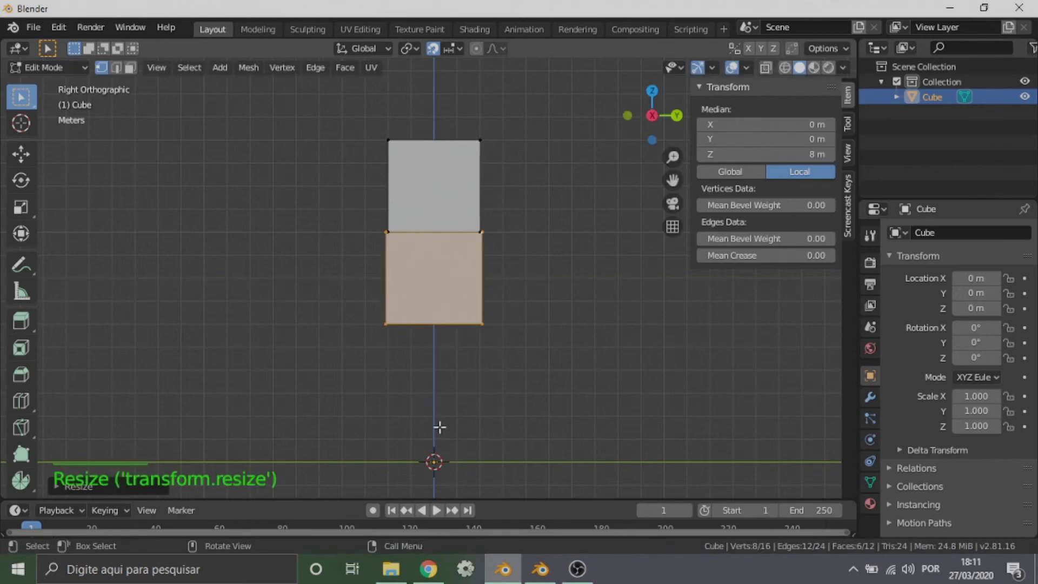
key(ctrl+z)
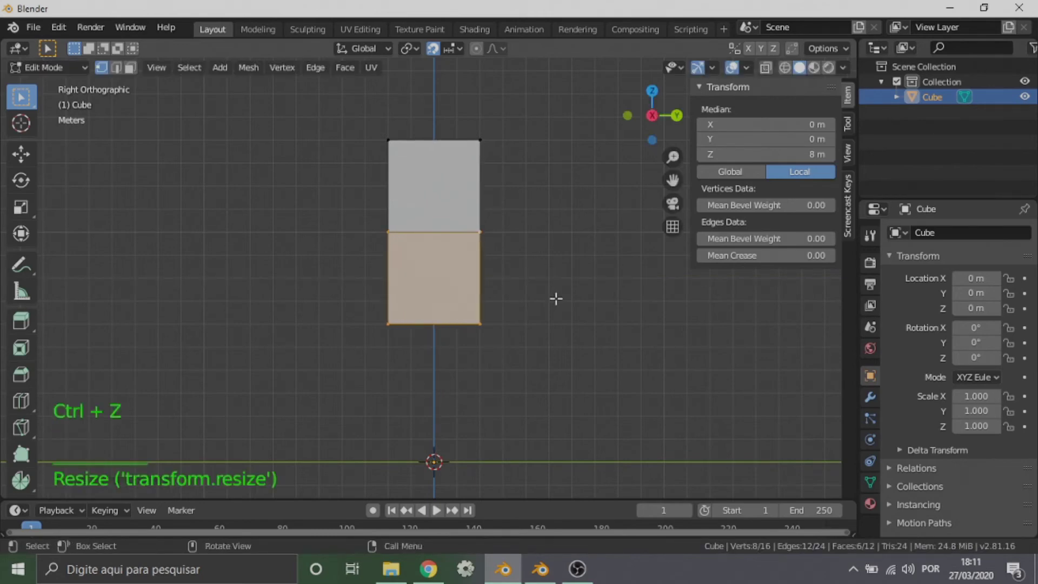
key(s)
key(y)
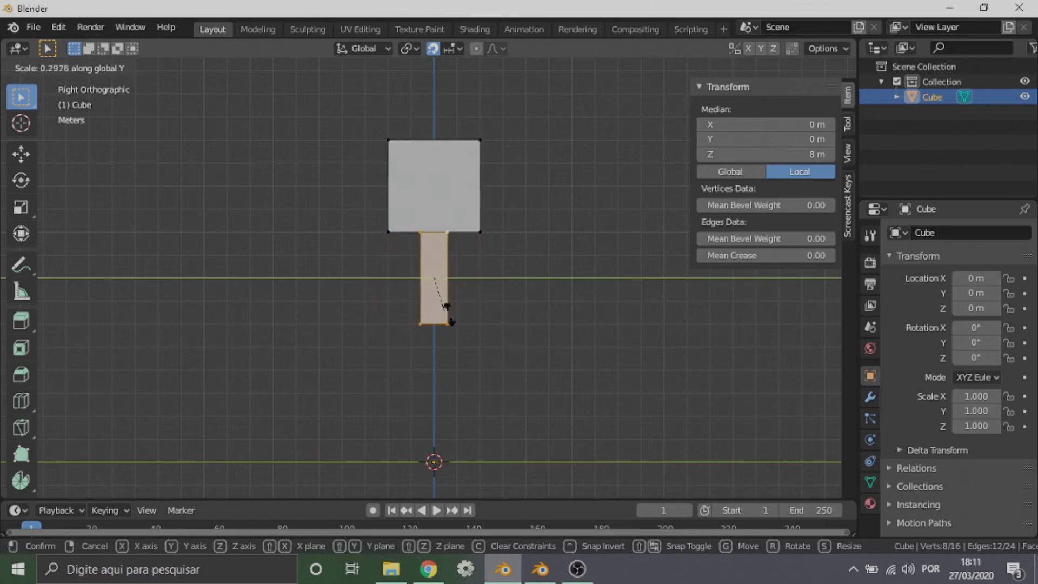
right_click(524, 327)
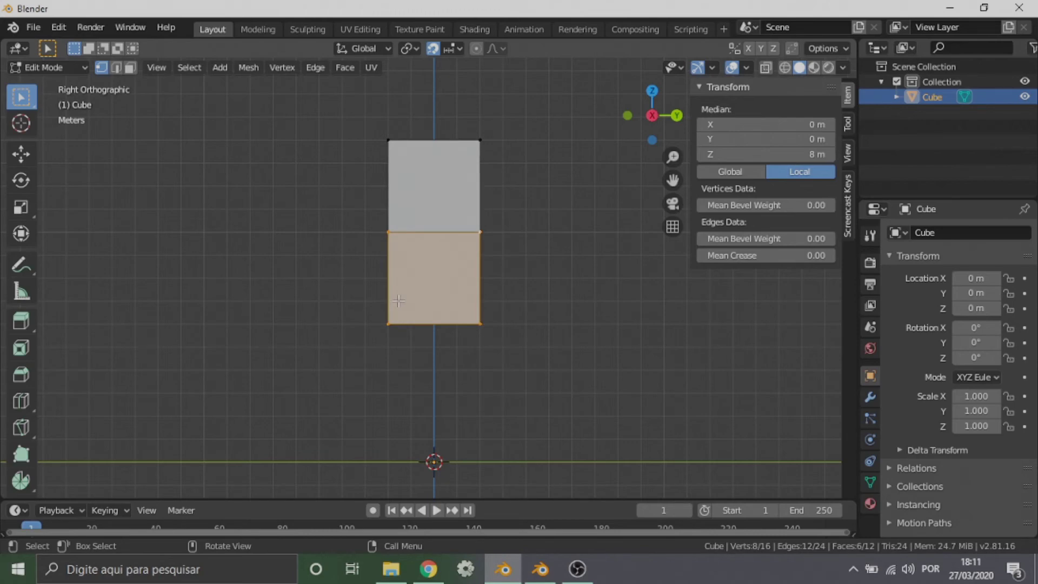
Scale the lower cube by exactly 0.5 along the global Y axis.
key(s)
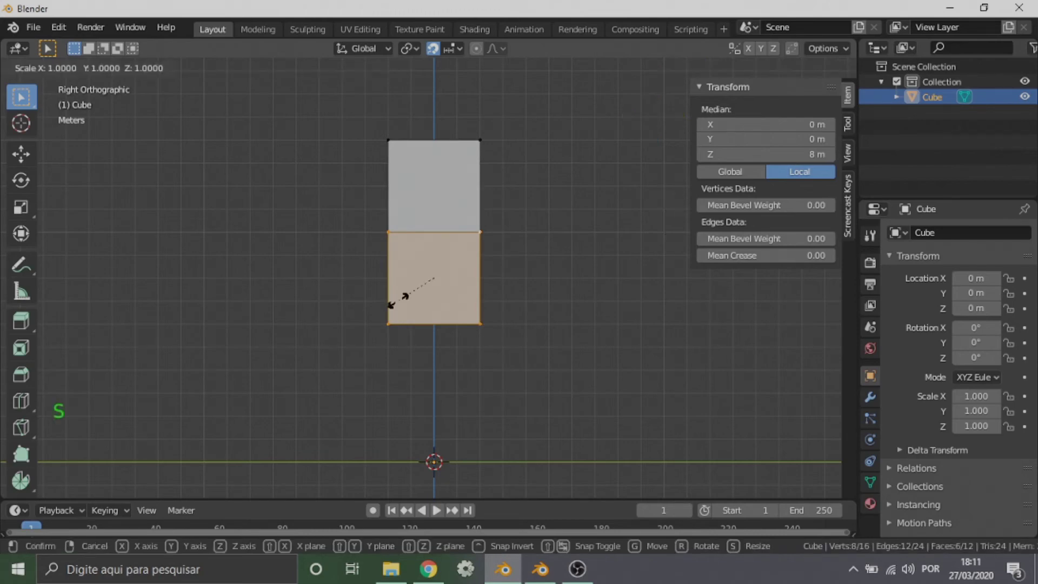
key(y)
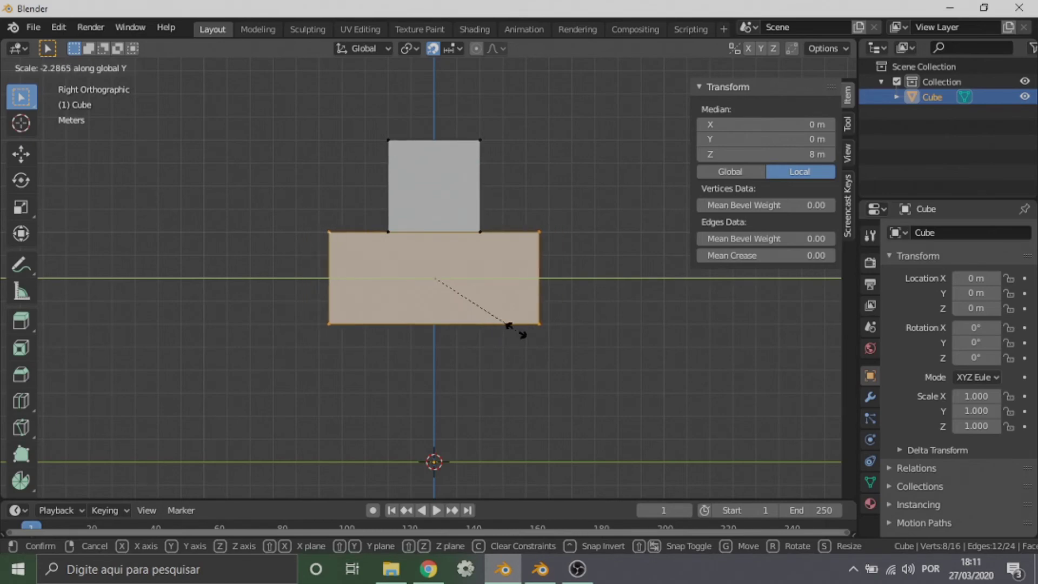
text(0.5)
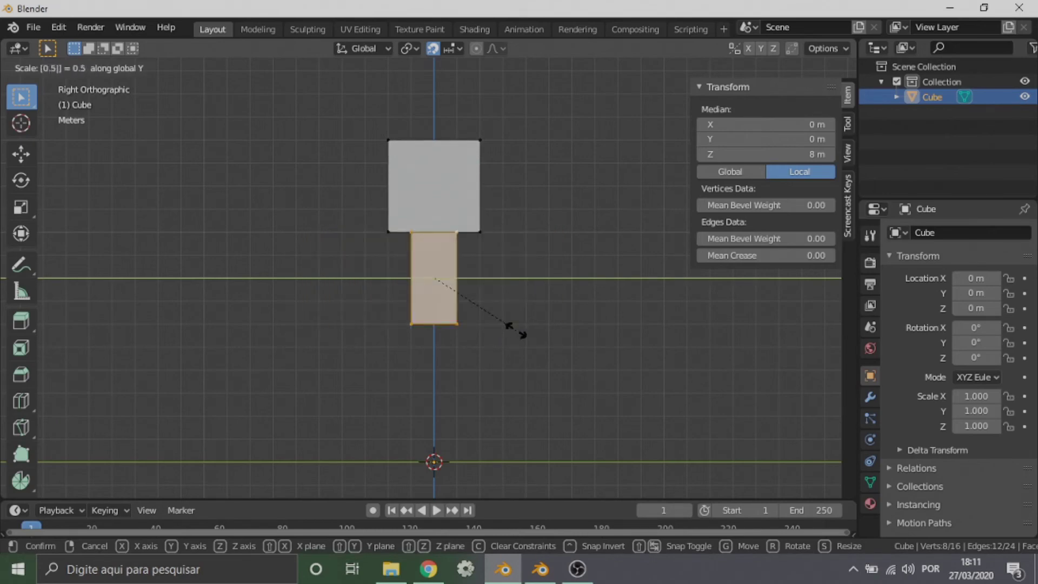
key(Return)
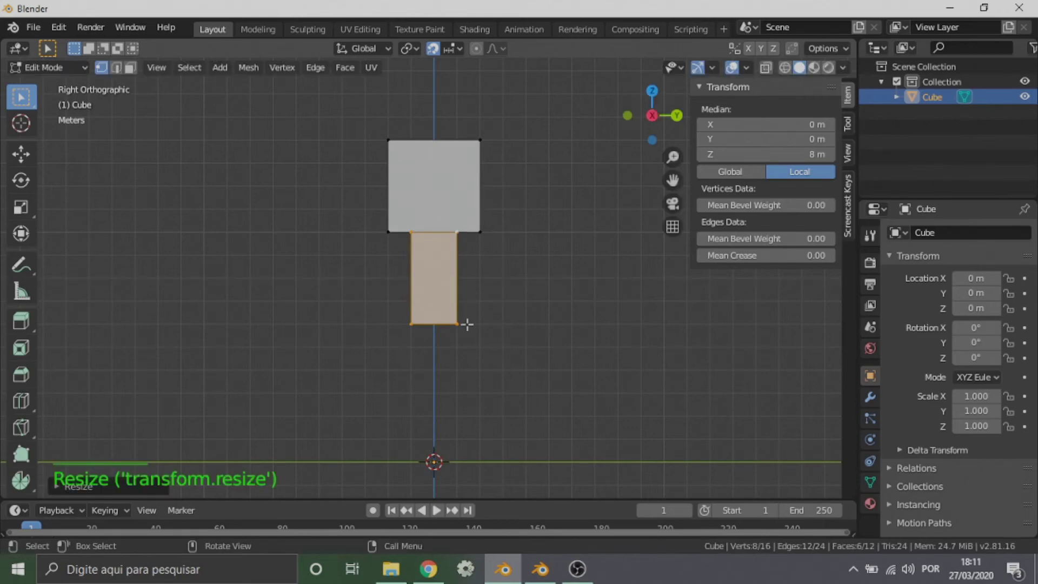
Examine the proportions of the head and the narrowed lower block in perspective and front orthographic views.
middle_drag(468, 324, 368, 294)
scroll(492, 326, up, 2)
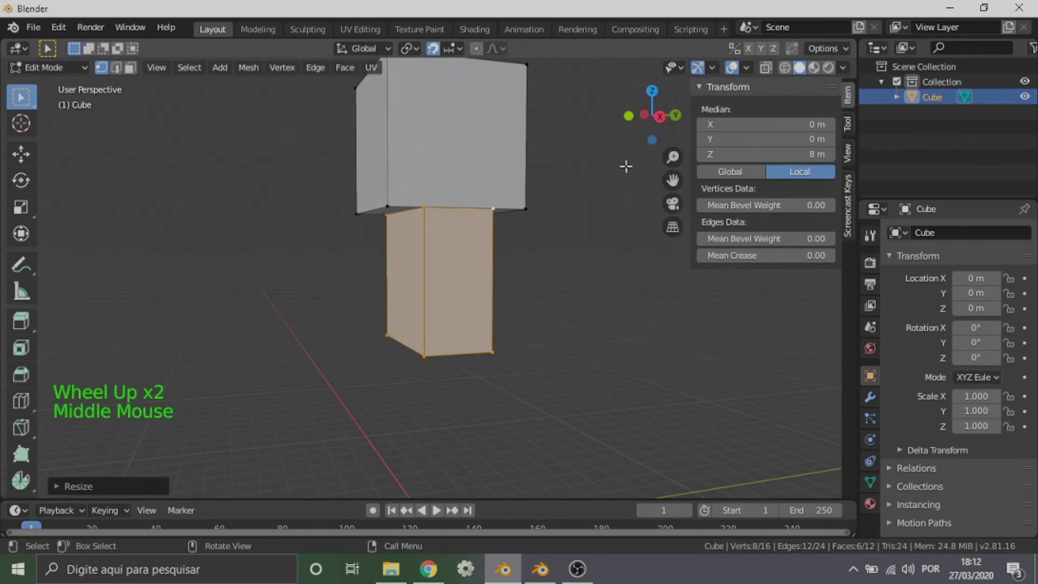
click(629, 116)
scroll(494, 289, down, 4)
scroll(474, 316, up, 1)
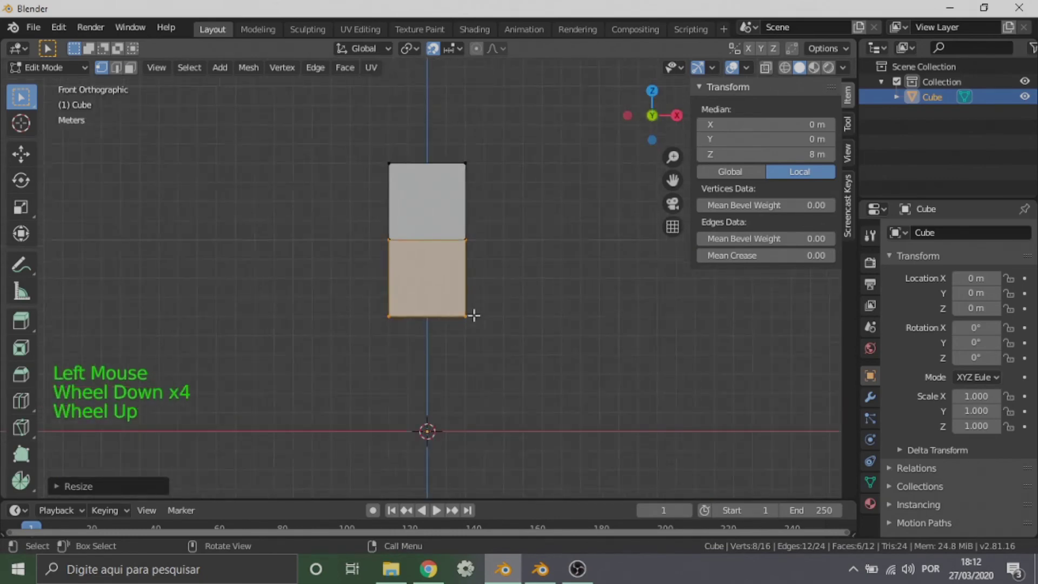
scroll(473, 316, up, 3)
scroll(474, 316, down, 2)
scroll(566, 274, up, 1)
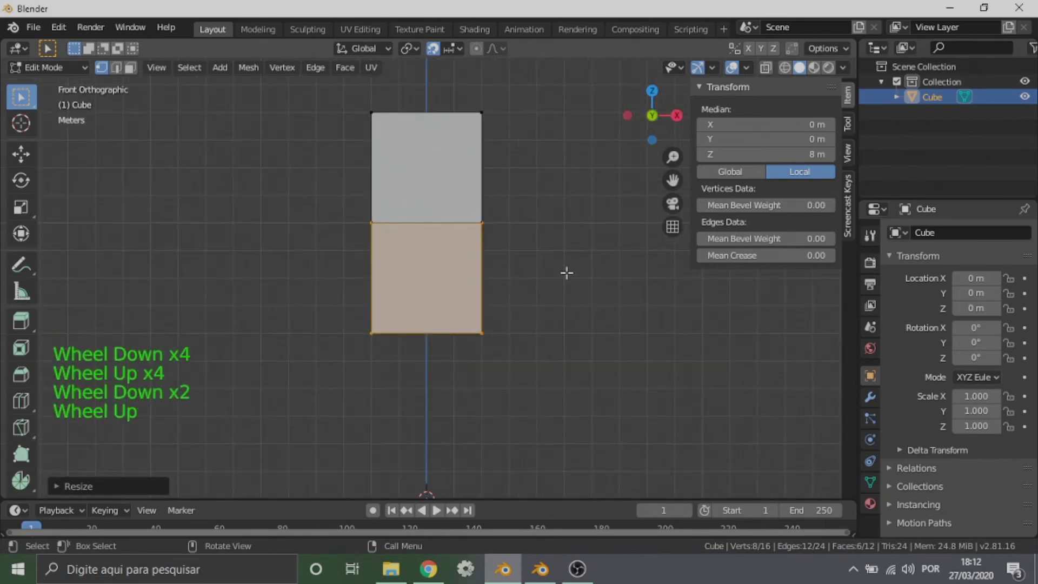
scroll(566, 274, up, 1)
middle_drag(566, 274, 628, 154)
scroll(629, 151, up, 1)
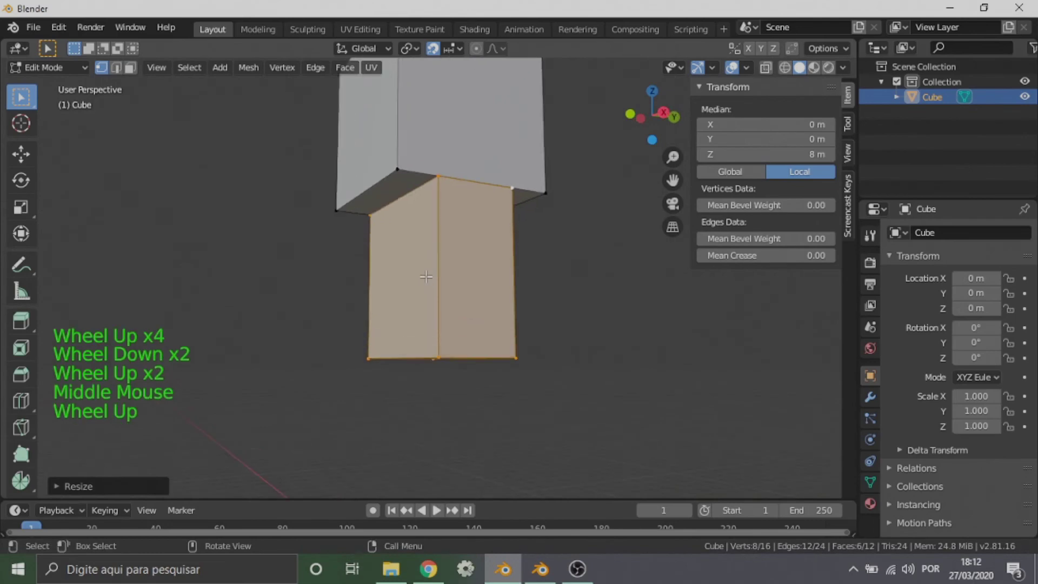
click(630, 115)
scroll(542, 230, down, 3)
shift+middle_drag(500, 329, 414, 311)
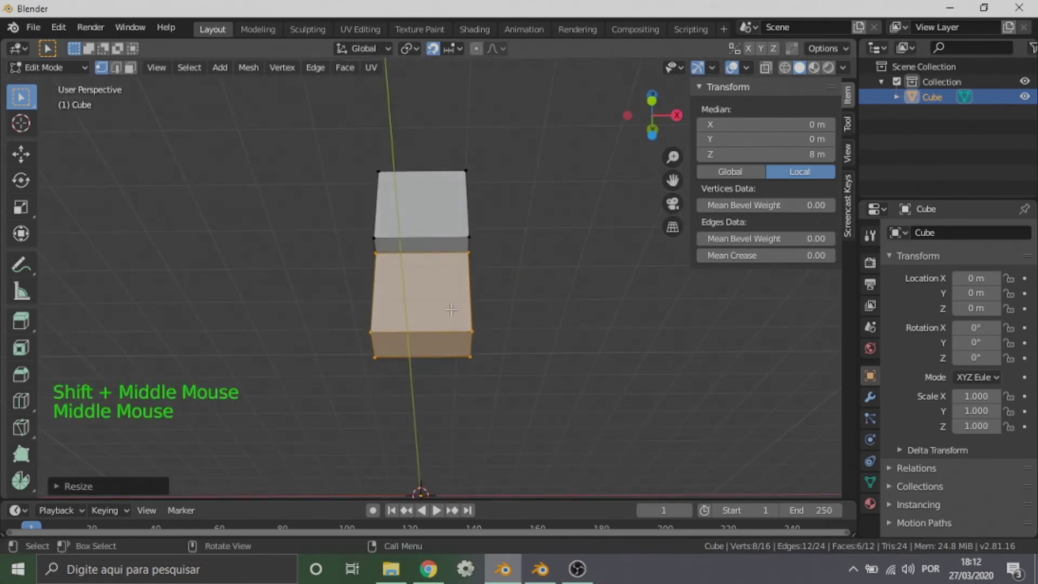
click(655, 109)
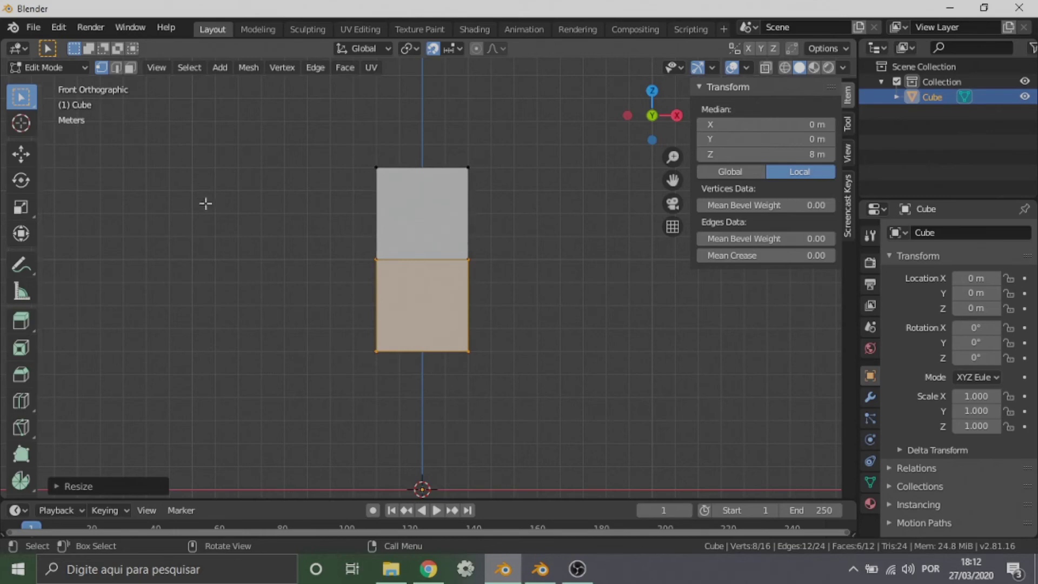
Switch to face selection and pick individual faces of the lower block, ending with its underside.
click(130, 66)
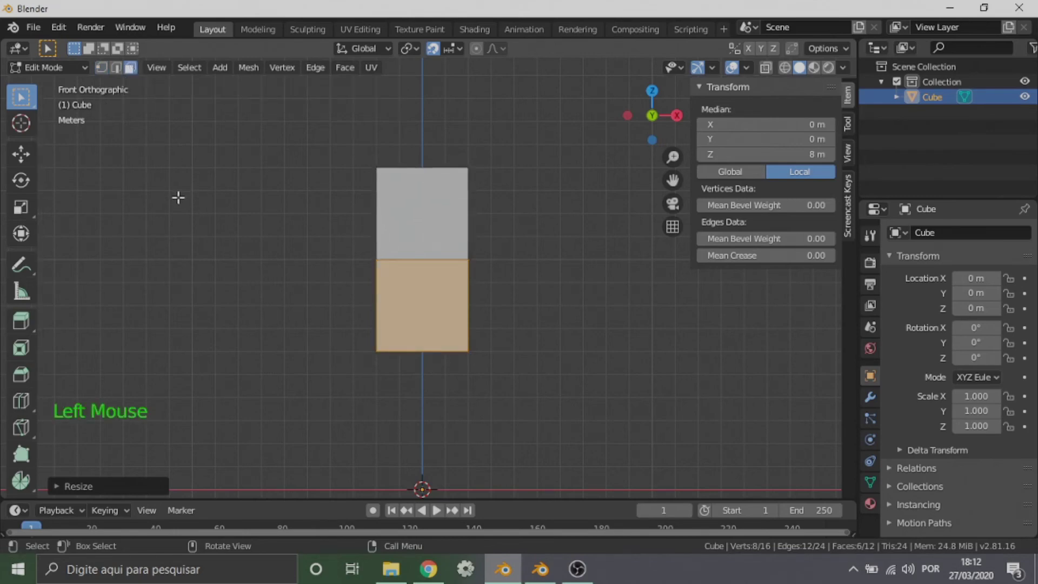
middle_drag(183, 211, 271, 141)
click(391, 298)
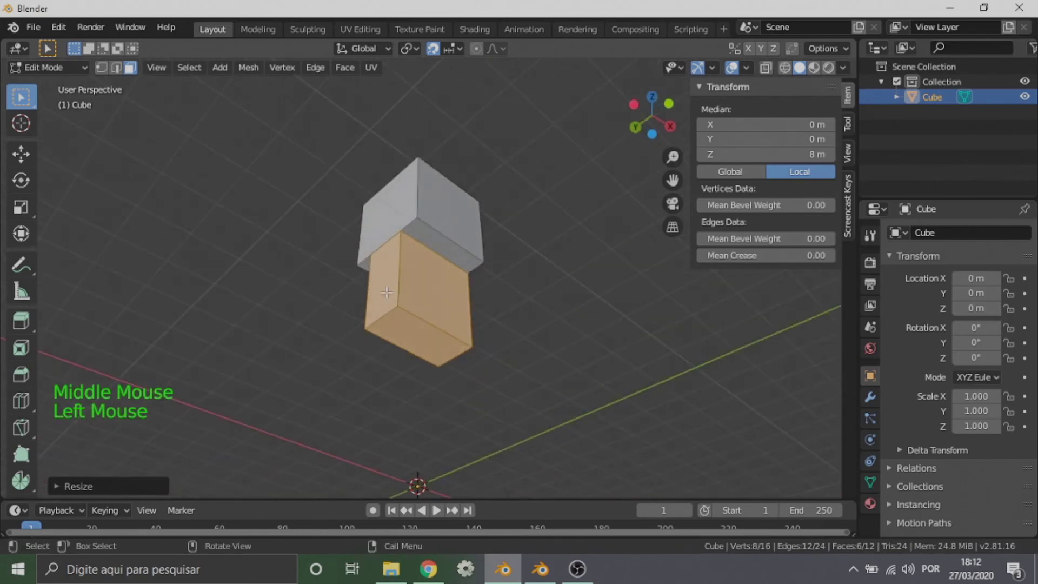
click(427, 293)
click(412, 347)
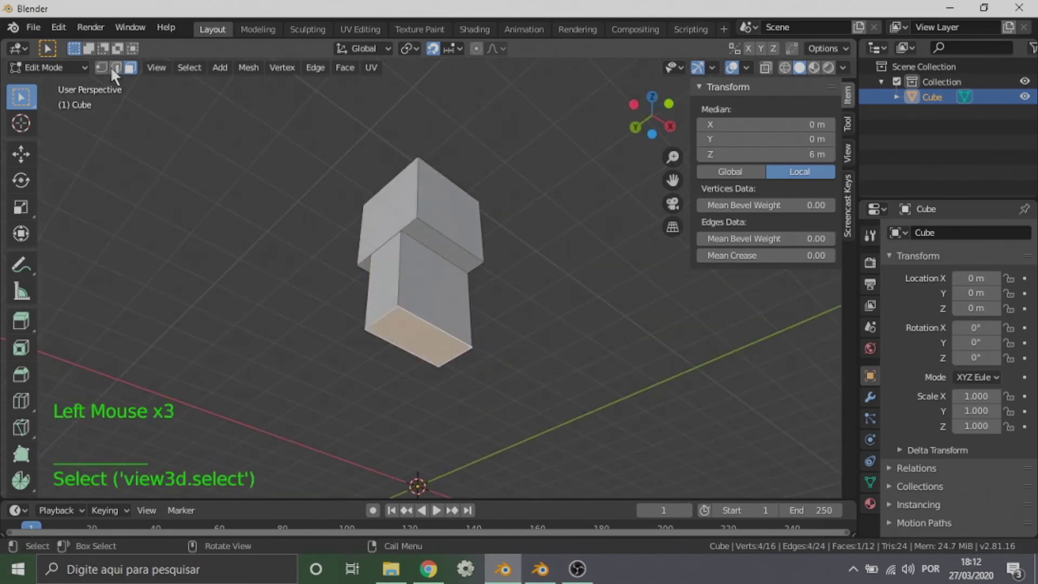
Try vertex selection on the lower block's bottom corners, and edge selection on its edges and the head's lower edge.
click(102, 67)
click(393, 309)
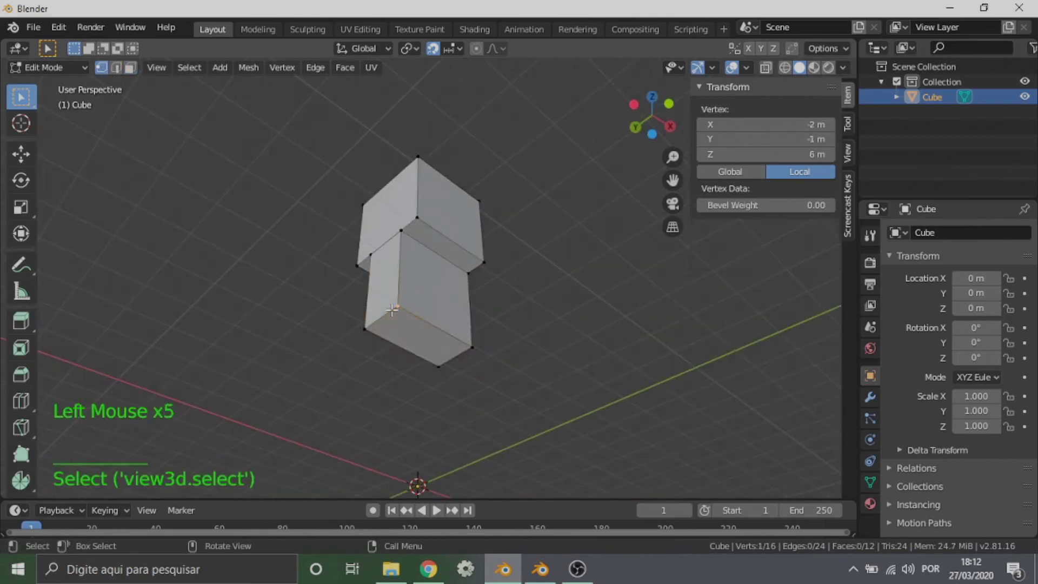
click(376, 330)
click(400, 313)
click(114, 67)
click(408, 312)
shift+click(397, 273)
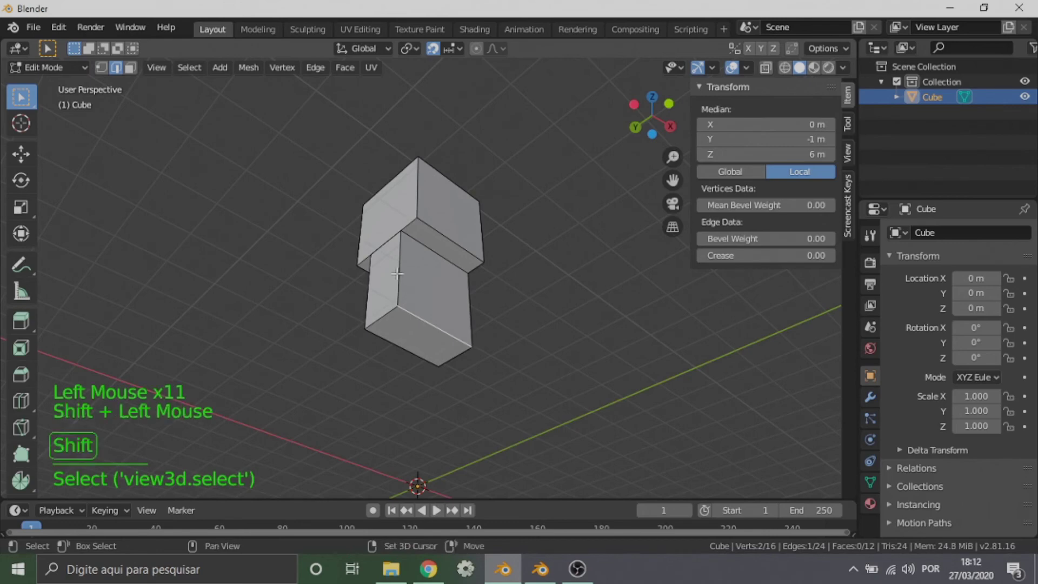
click(440, 233)
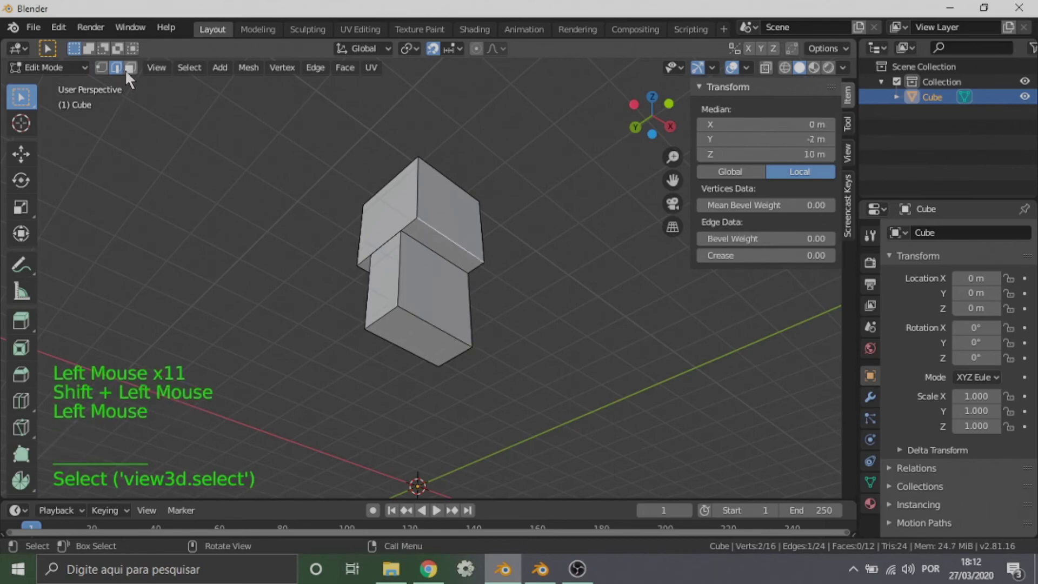
Select the lower block's bottom face in face selection mode and move it 1 m down along Z, to Z 5 m.
click(129, 67)
click(392, 328)
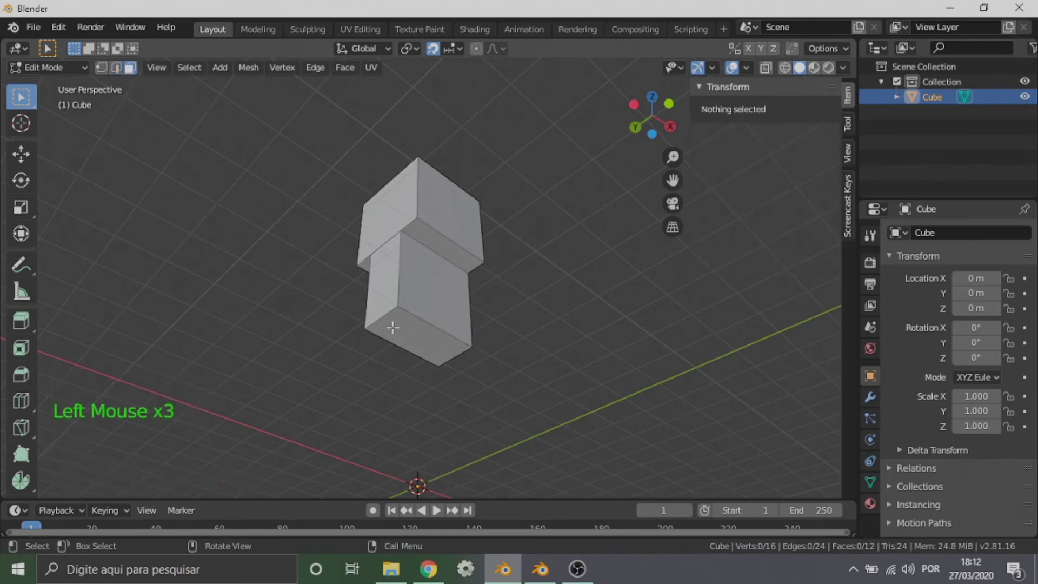
middle_drag(404, 375, 402, 333)
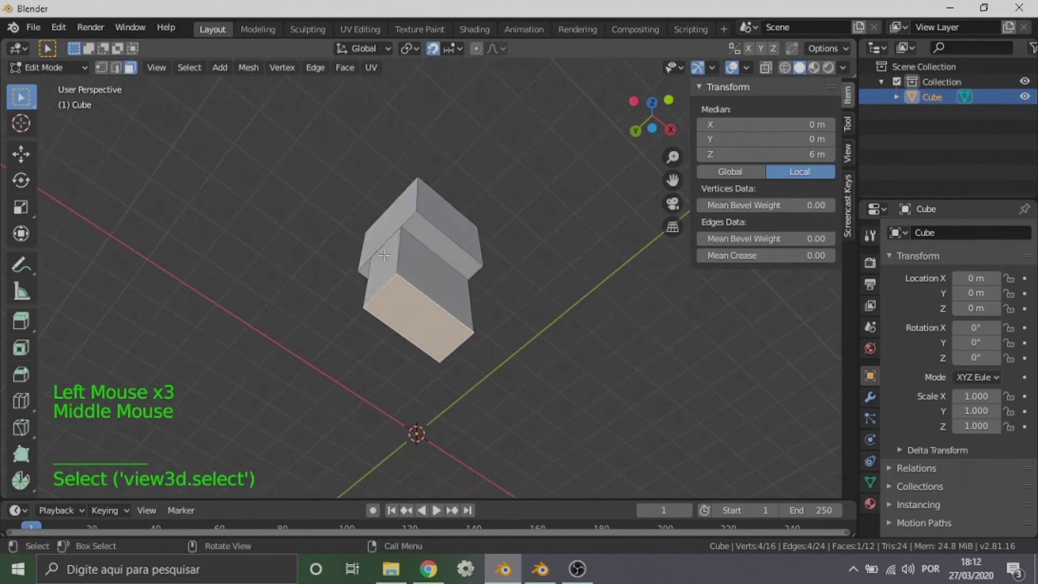
middle_drag(577, 167, 557, 234)
key(KP_1)
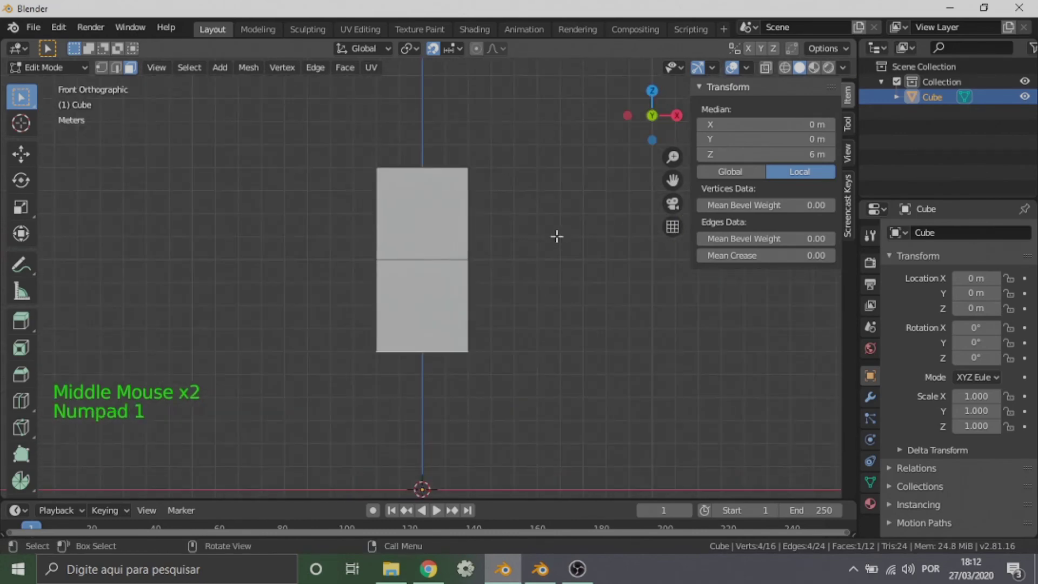
key(g)
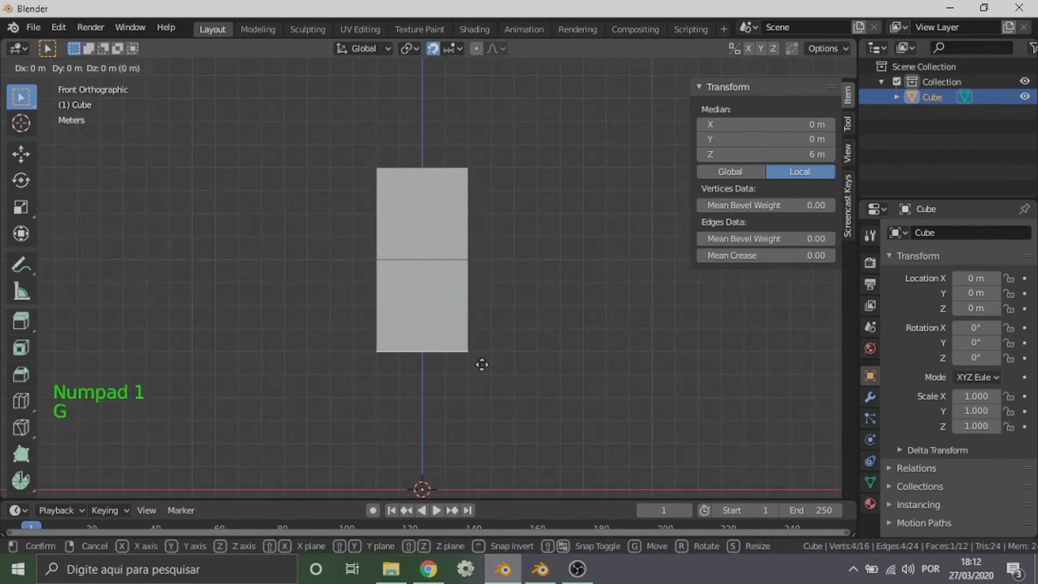
key(z)
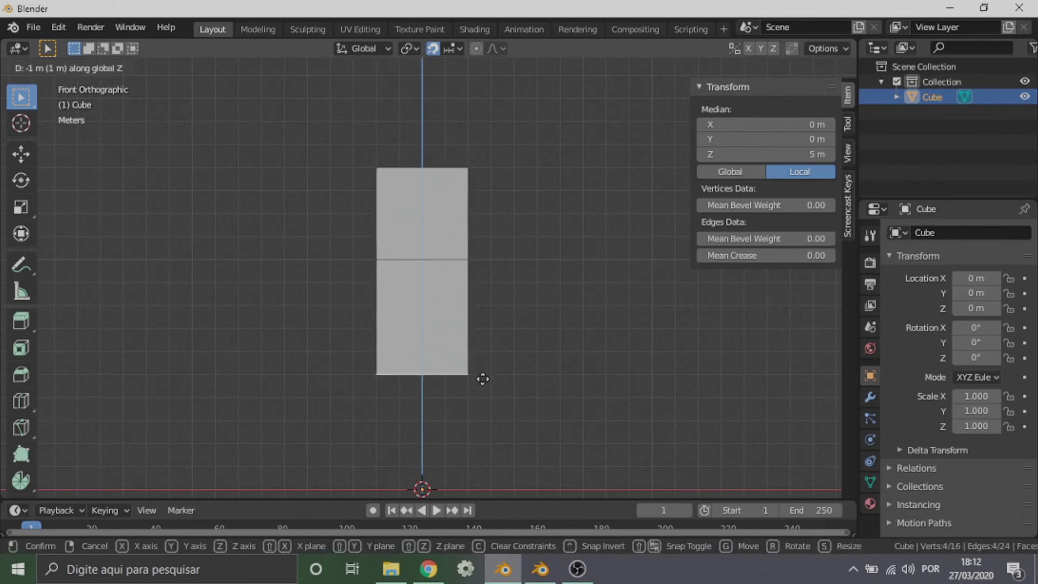
click(483, 380)
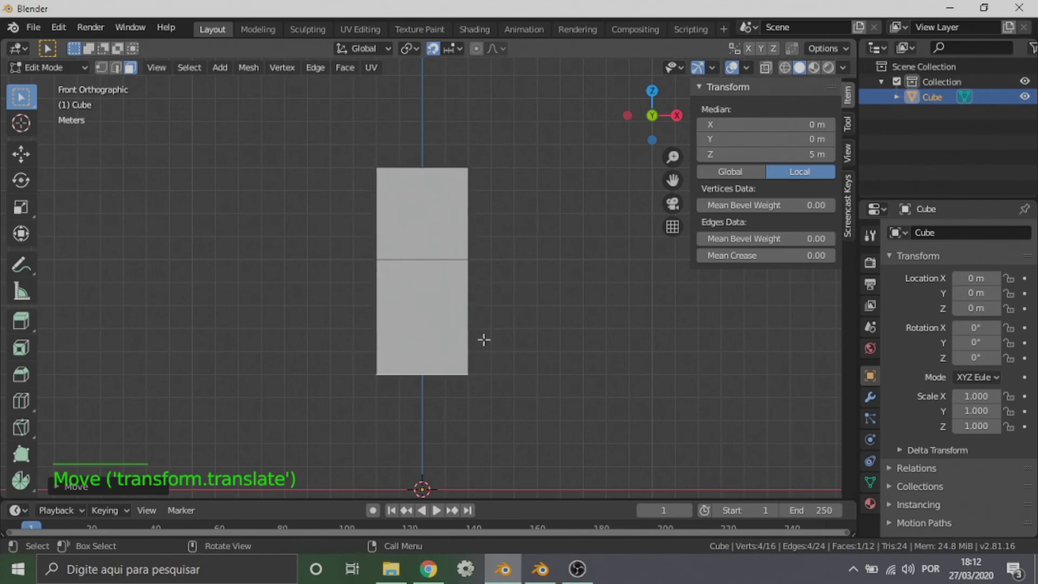
middle_drag(482, 361, 494, 245)
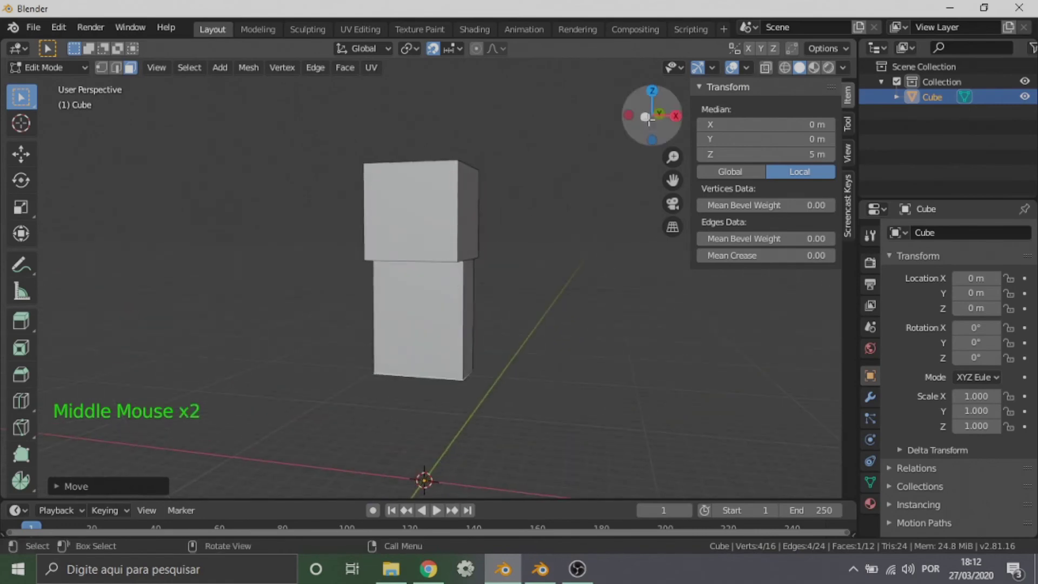
Switch to vertex selection and select the whole torso block beneath the head as linked geometry.
key(KP_1)
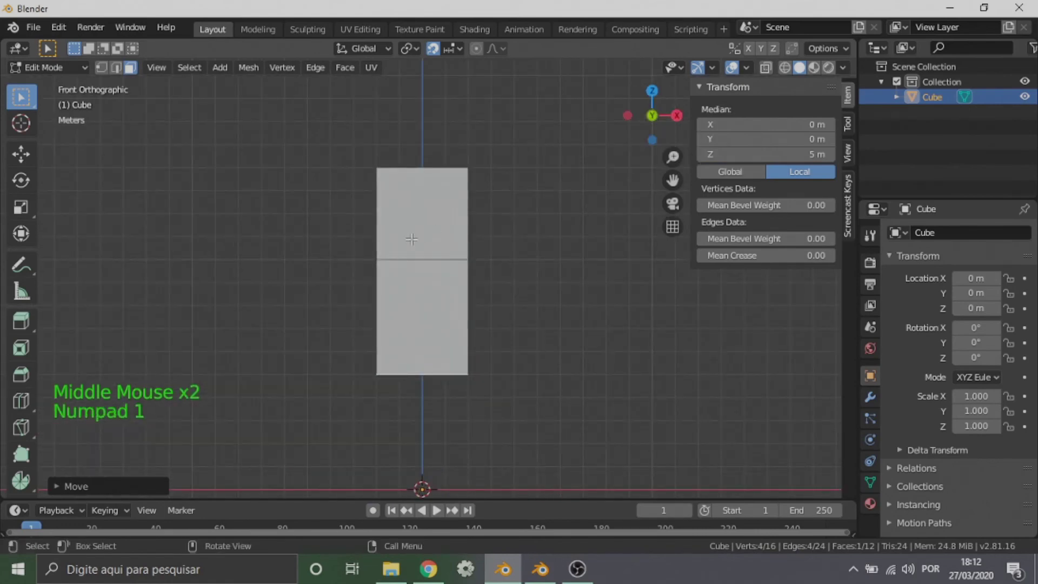
scroll(415, 239, up, 1)
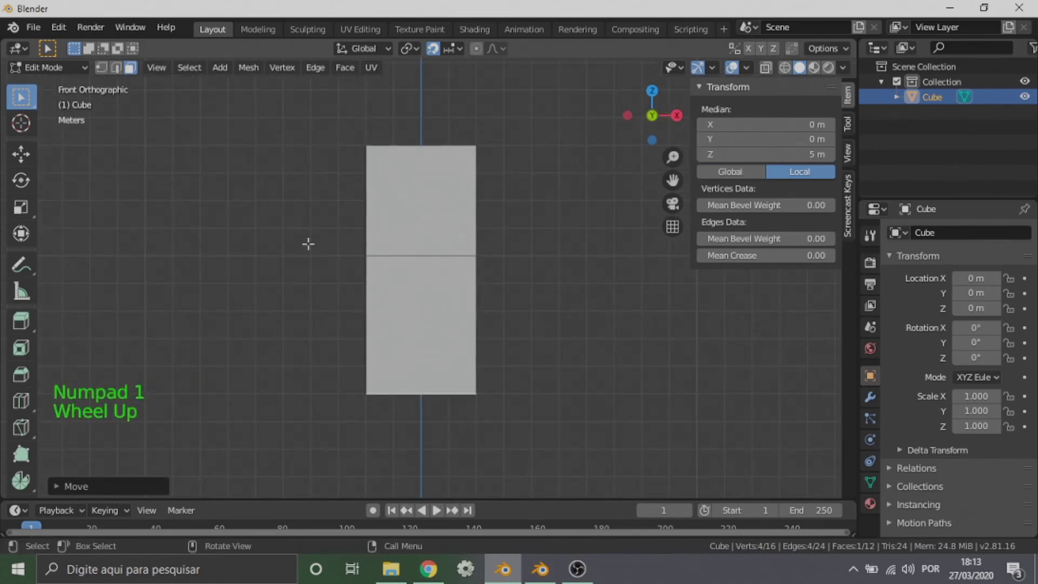
click(101, 67)
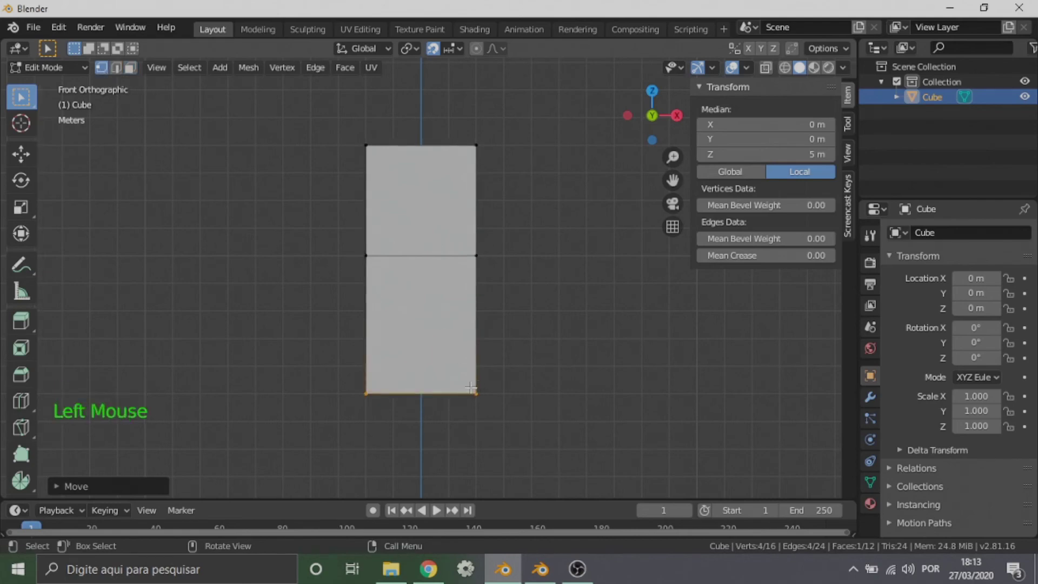
middle_drag(471, 388, 522, 347)
key(l)
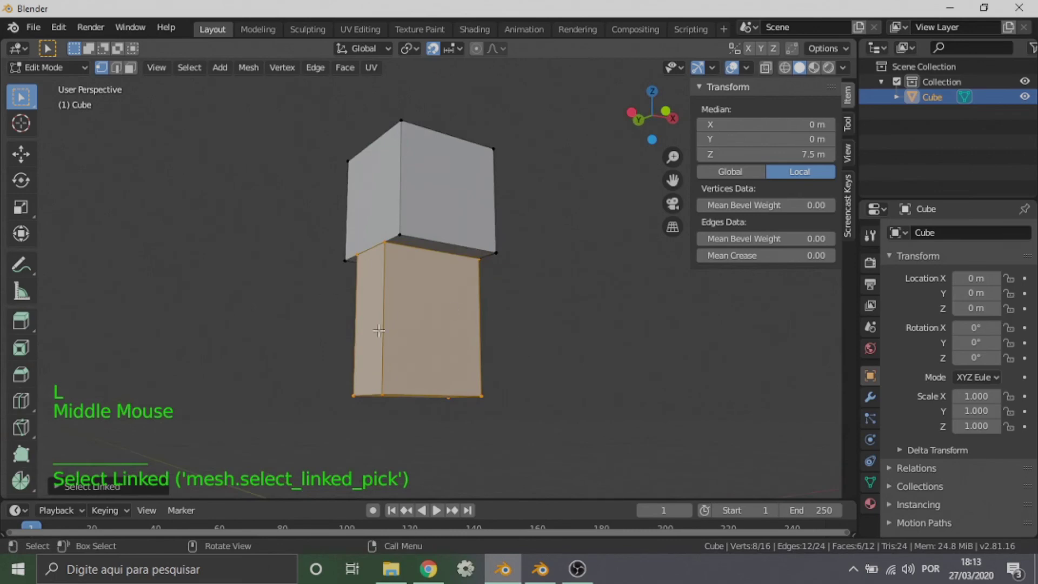
middle_drag(577, 181, 558, 213)
key(KP_1)
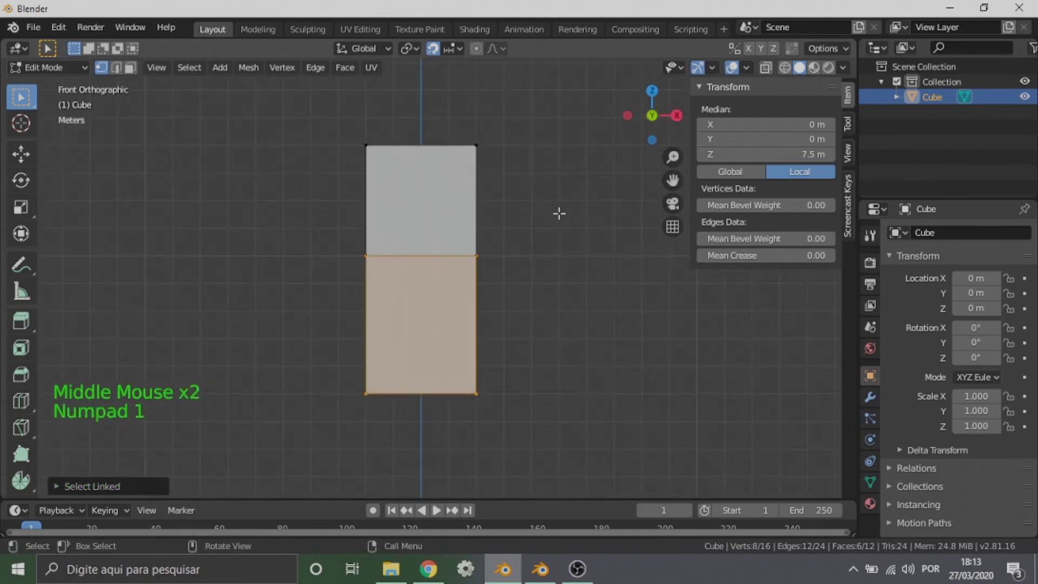
In front view, duplicate the torso block and place the copy 4 m along X, beside the torso.
middle_drag(413, 343, 447, 301)
key(KP_1)
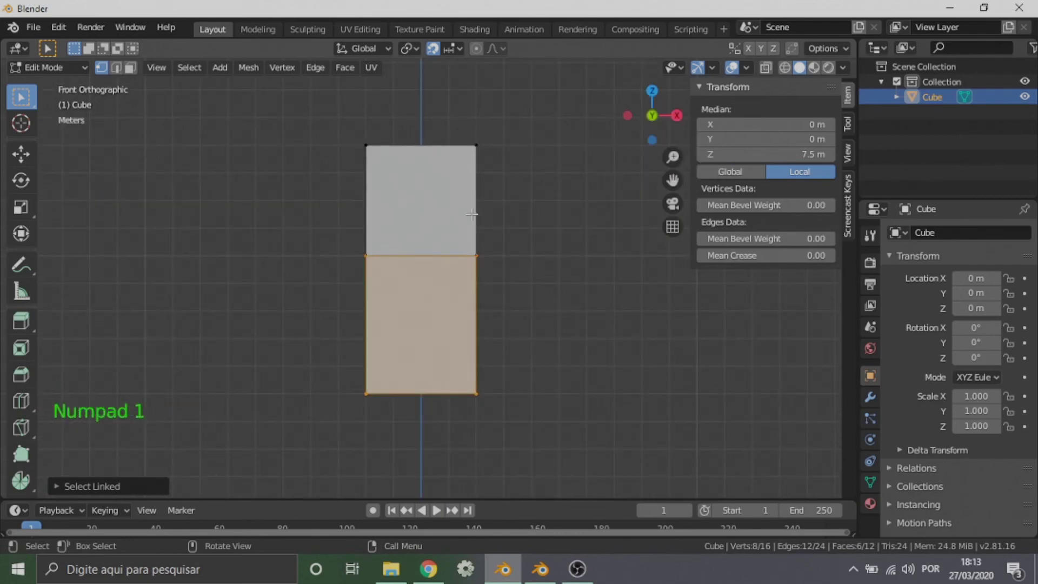
middle_drag(473, 427, 552, 227)
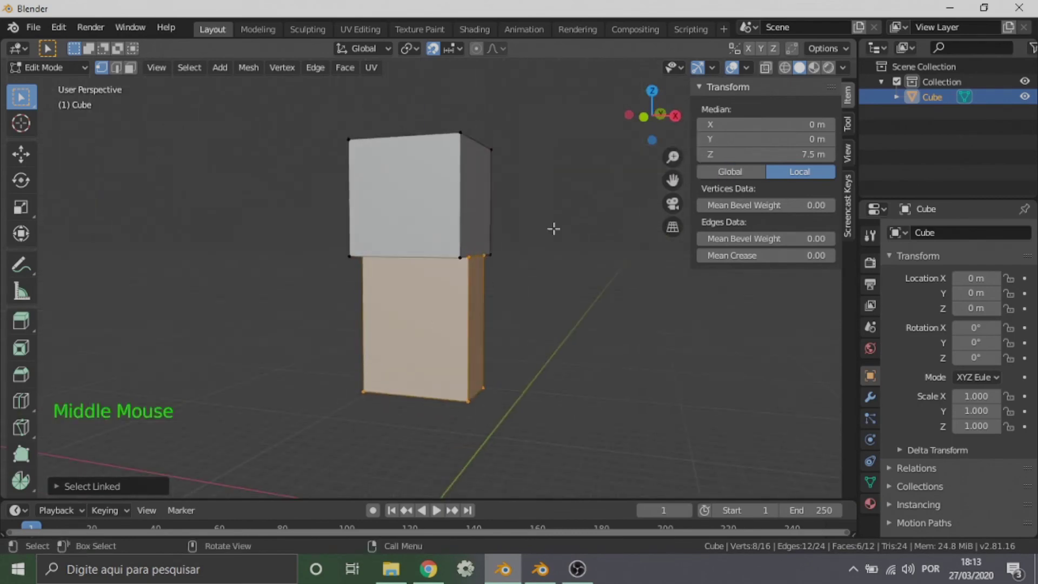
key(KP_1)
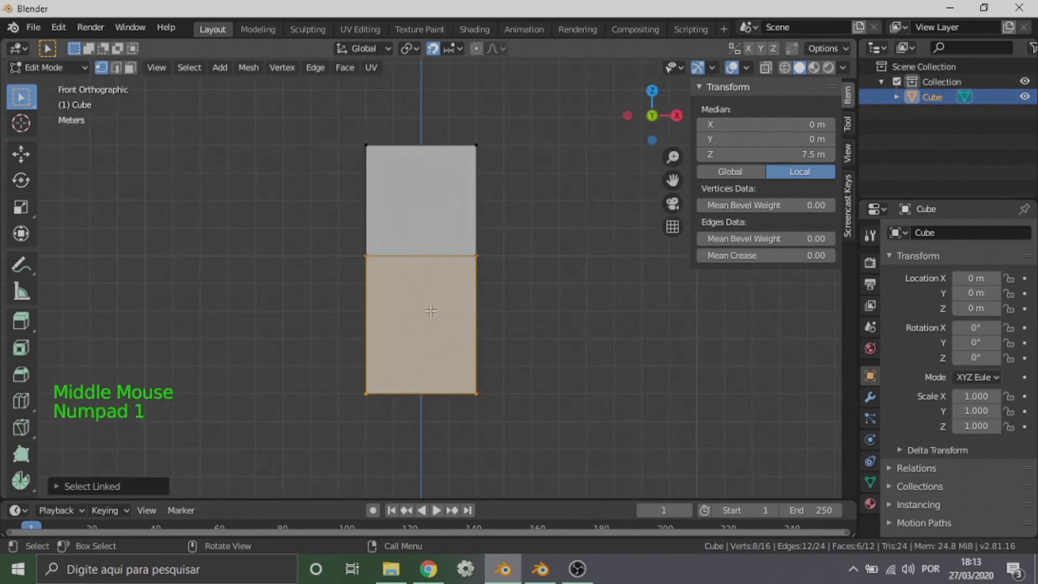
key(shift+d)
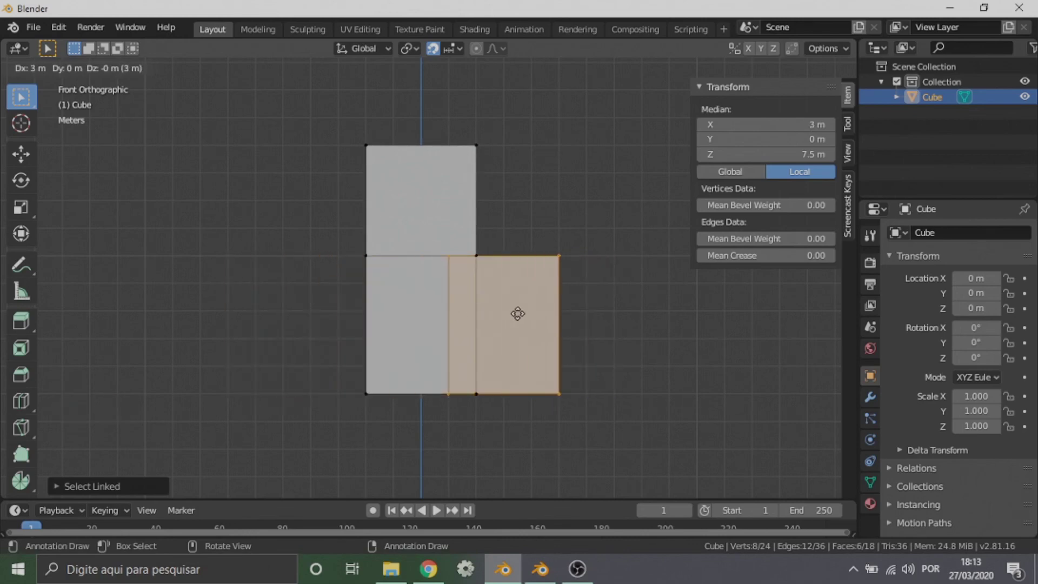
click(551, 310)
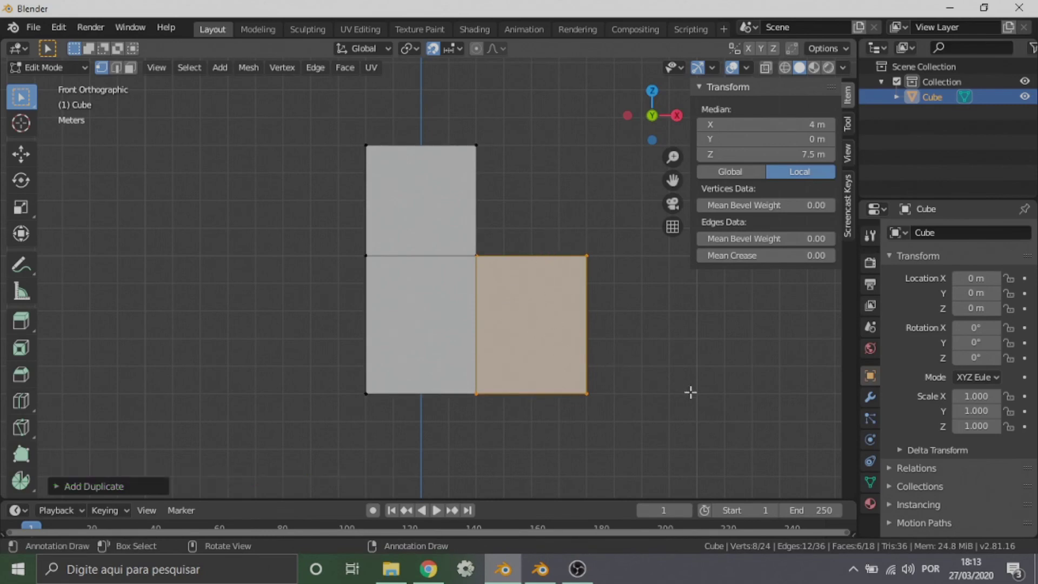
Scale the duplicated block by 0.5 along X to form an arm.
key(s)
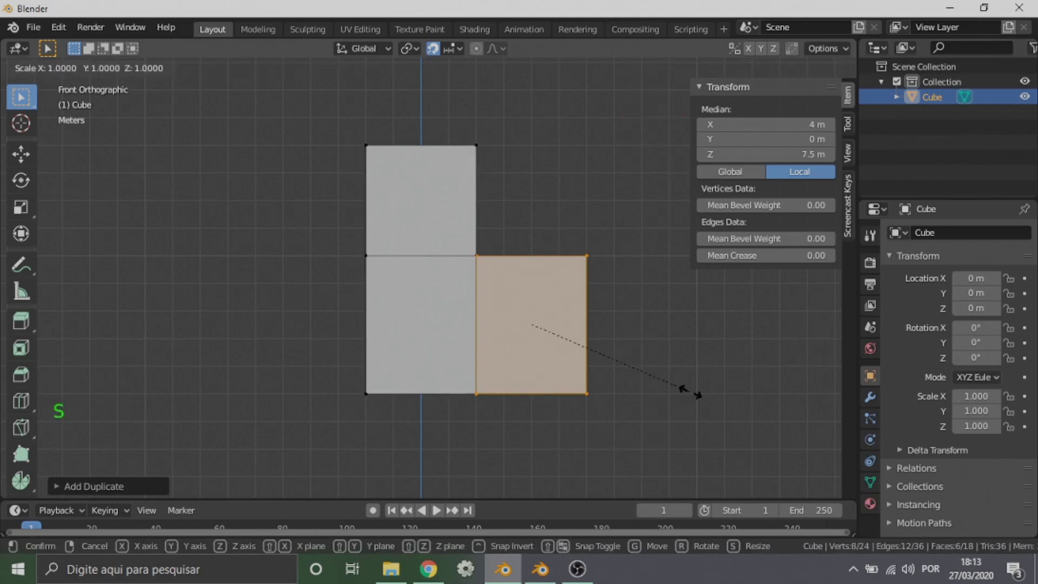
key(x)
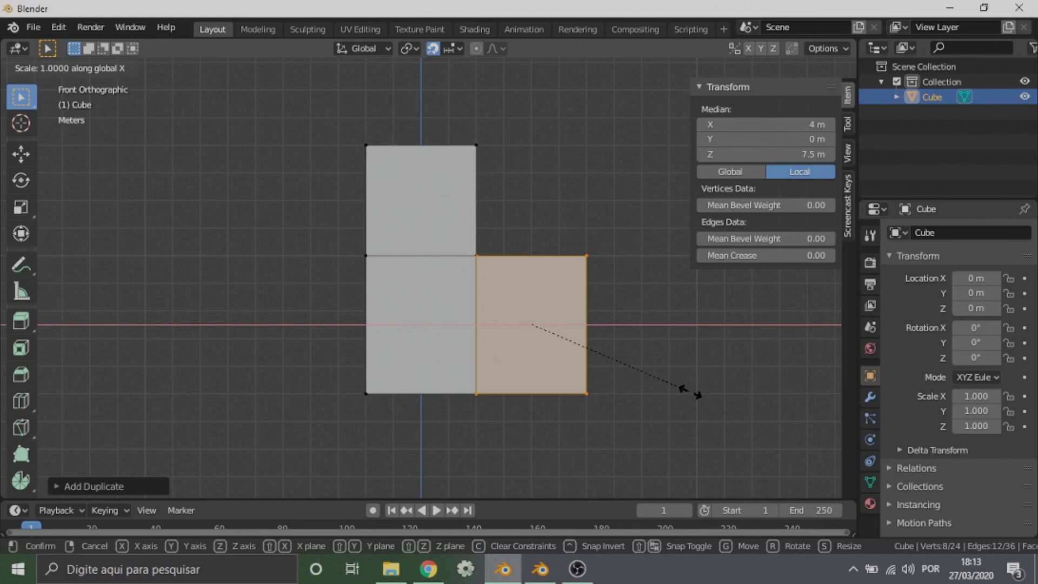
text(0.5)
key(Return)
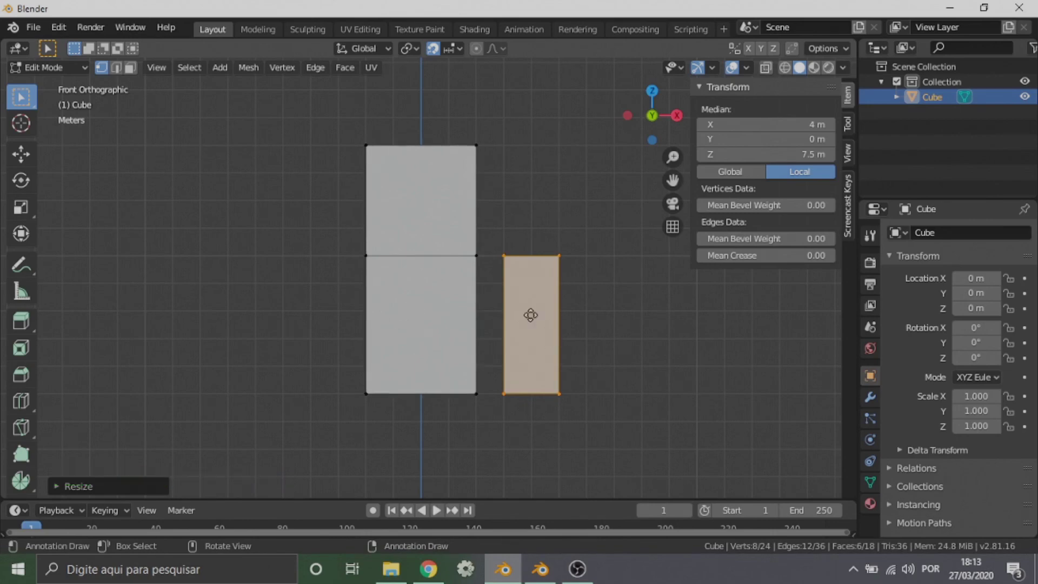
Move the arm block 1 m along negative X, to X 3 m, against the torso's side.
key(g)
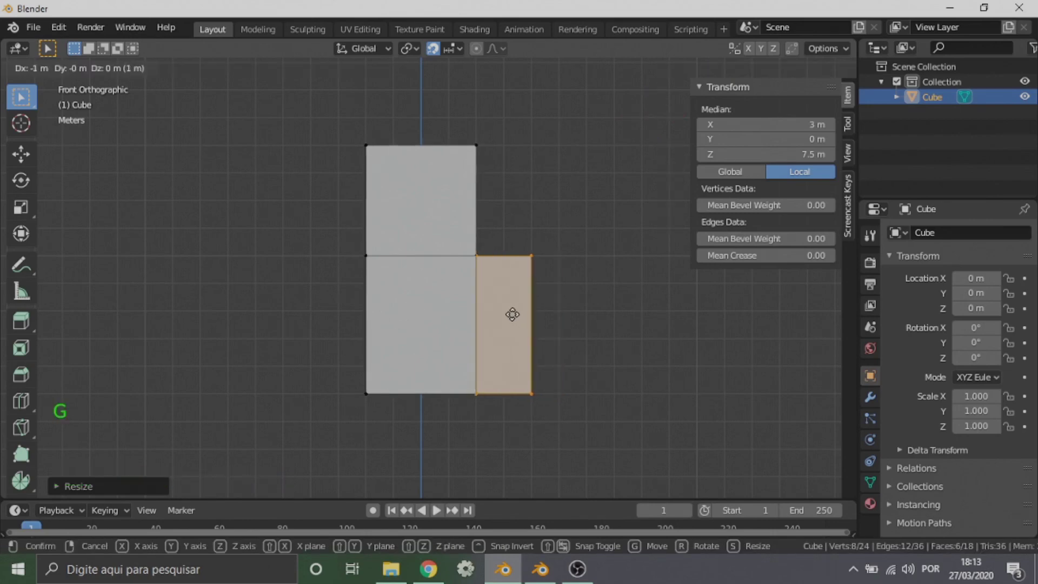
click(509, 315)
middle_drag(536, 305, 574, 304)
key(KP_1)
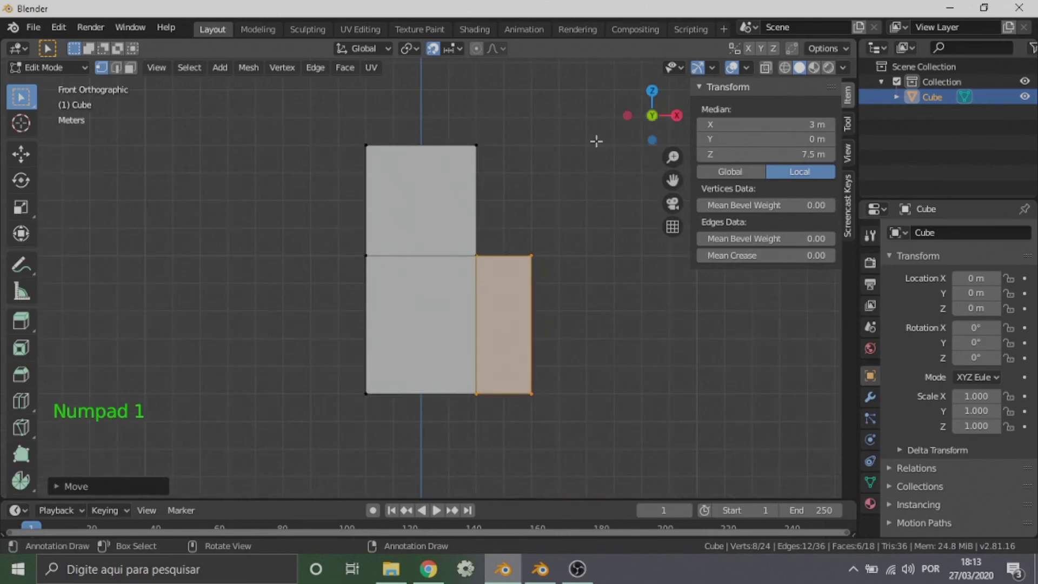
middle_drag(407, 208, 398, 190)
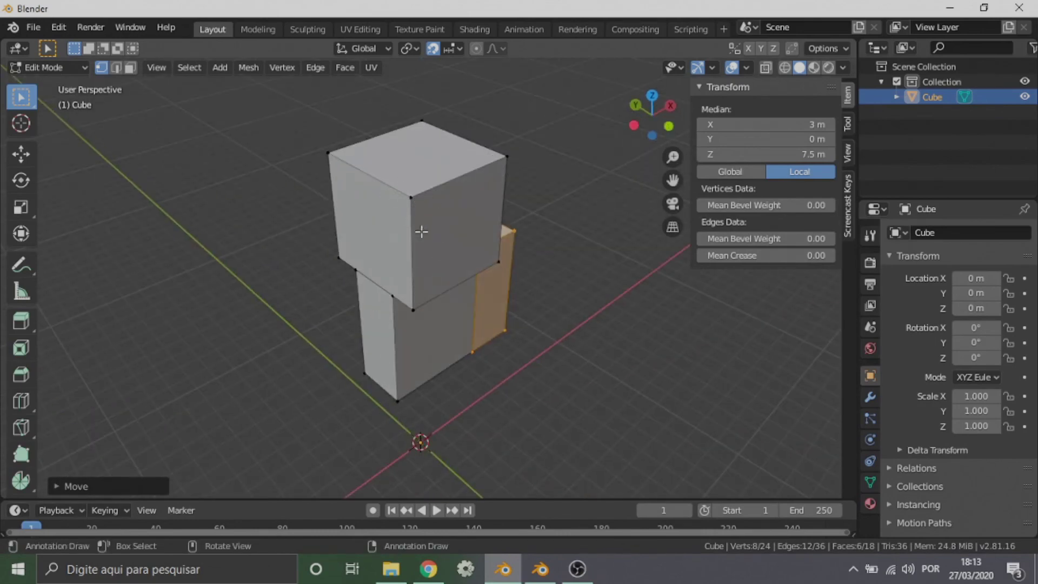
middle_drag(420, 206, 408, 196)
middle_drag(398, 347, 412, 334)
click(652, 119)
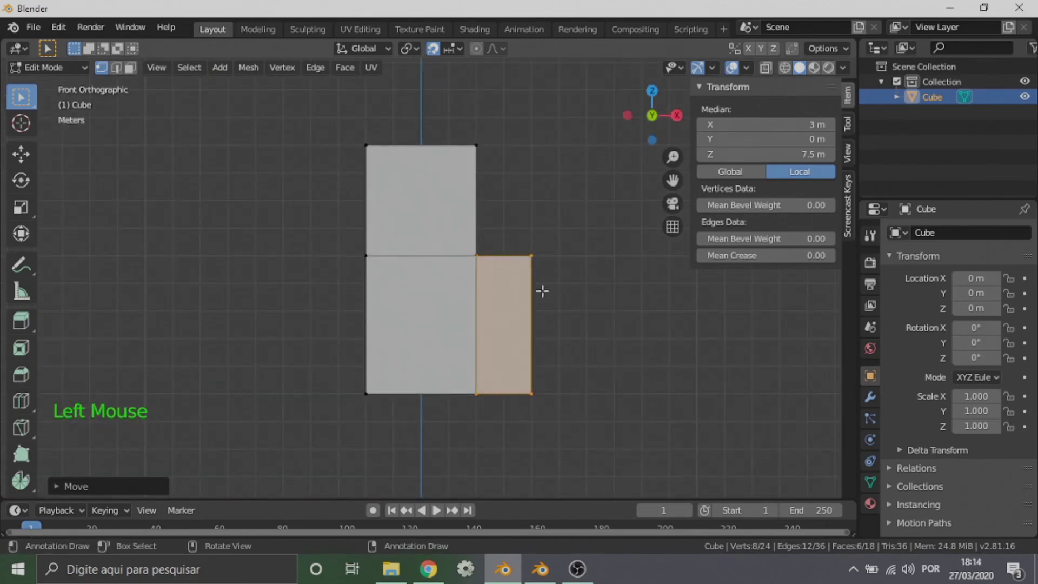
middle_drag(542, 291, 516, 289)
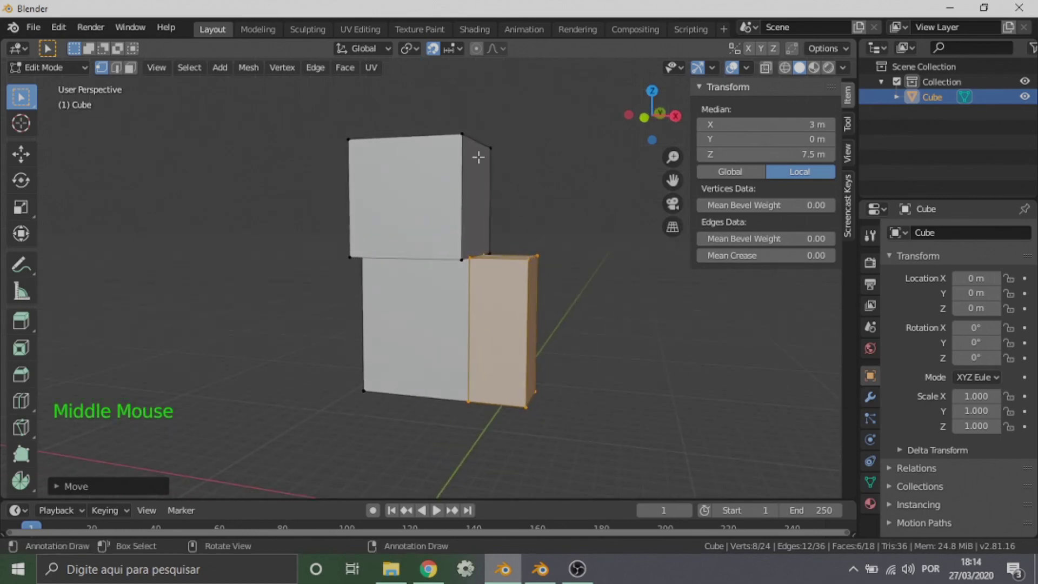
Select the whole arm block and duplicate it 6 m along negative X onto the torso's opposite side.
click(470, 139)
click(527, 263)
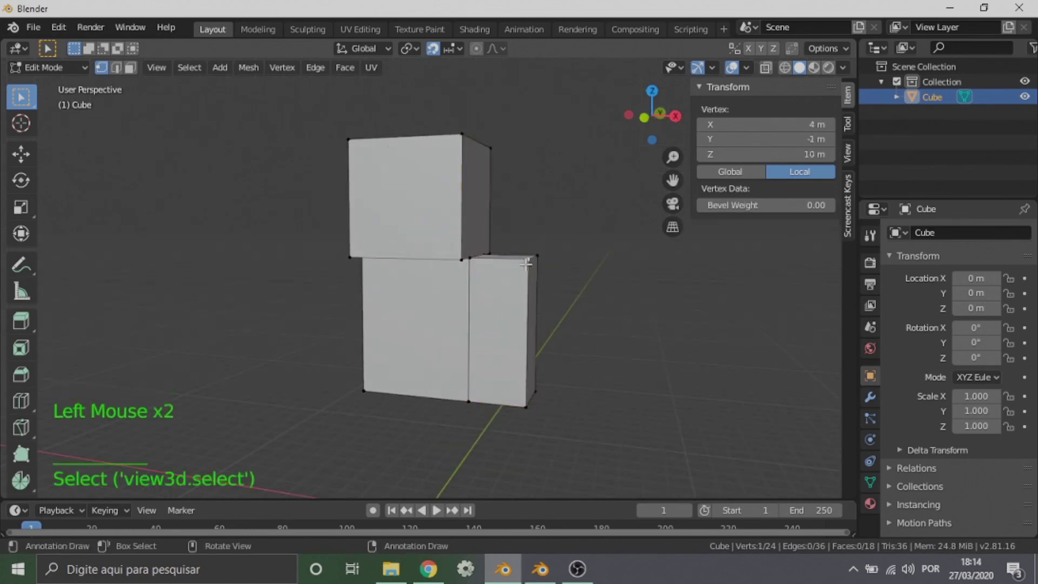
middle_drag(526, 263, 506, 313)
scroll(506, 312, up, 2)
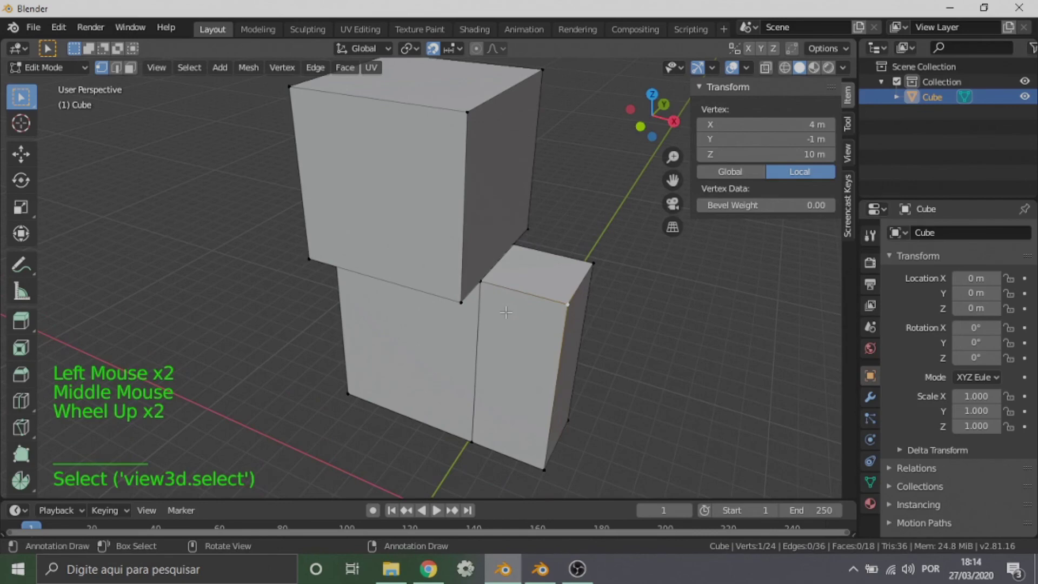
key(l)
click(640, 127)
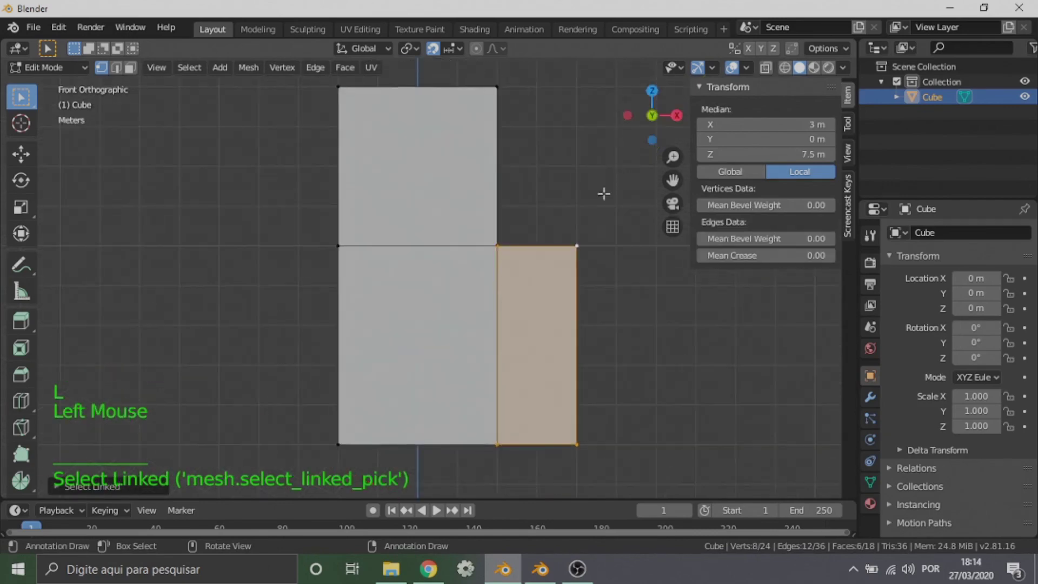
key(shift+d)
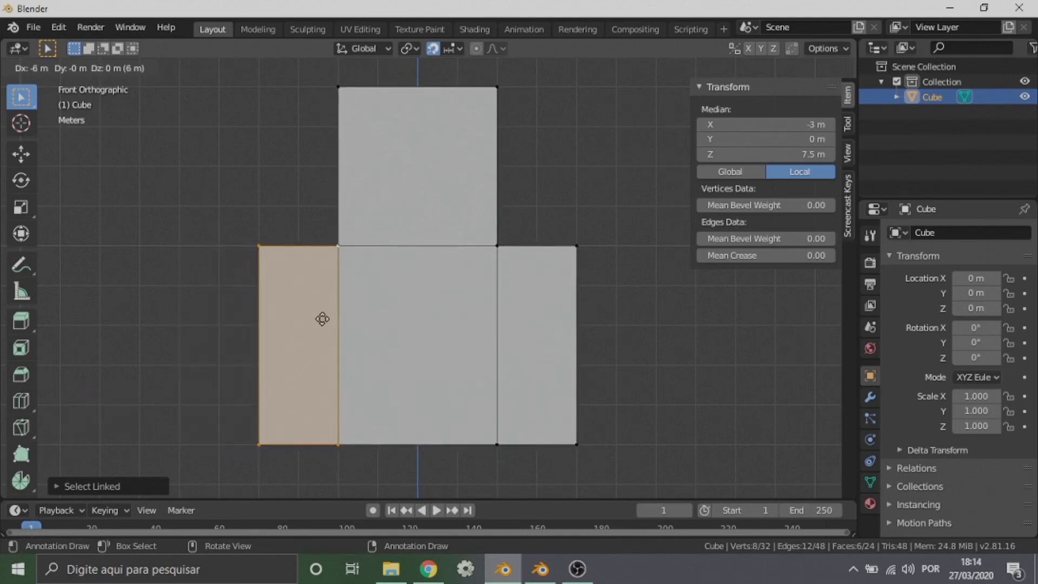
click(323, 319)
Duplicate the new arm 2 m along X and 5 m down as a leg, and duplicate that leg 2 m along X.
scroll(367, 311, down, 1)
shift+middle_drag(366, 311, 359, 178)
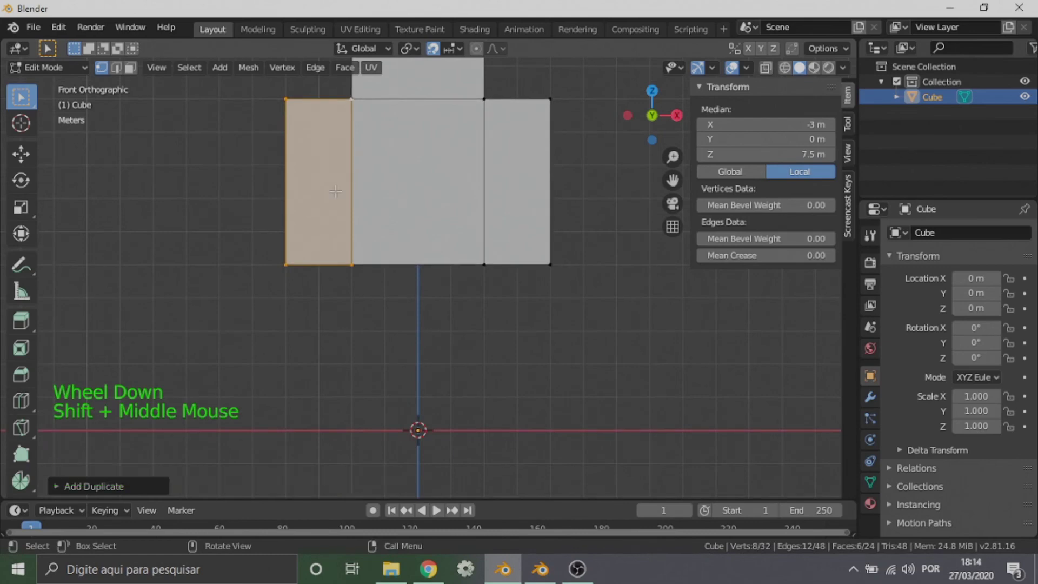
key(shift+d)
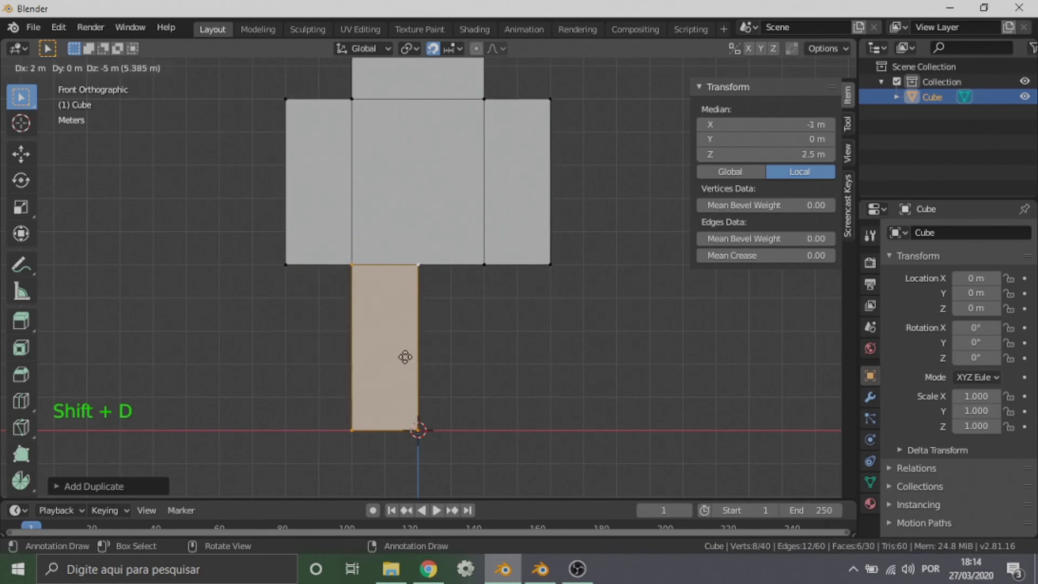
click(406, 356)
key(shift+d)
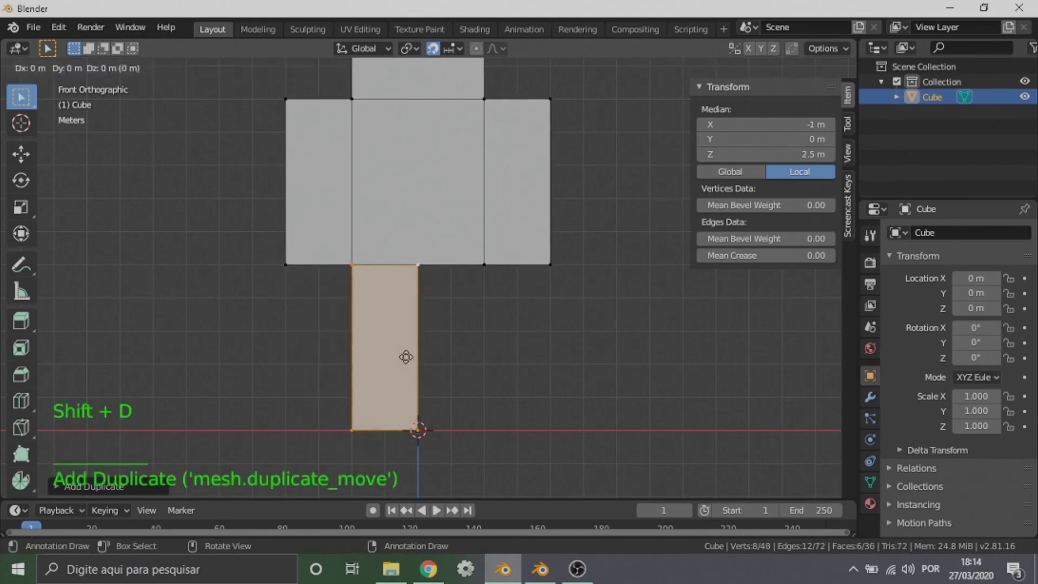
click(487, 343)
Examine the assembled head, torso, arms and legs in perspective and front orthographic views.
scroll(486, 342, down, 1)
middle_drag(487, 342, 463, 365)
scroll(468, 304, down, 3)
scroll(462, 308, up, 2)
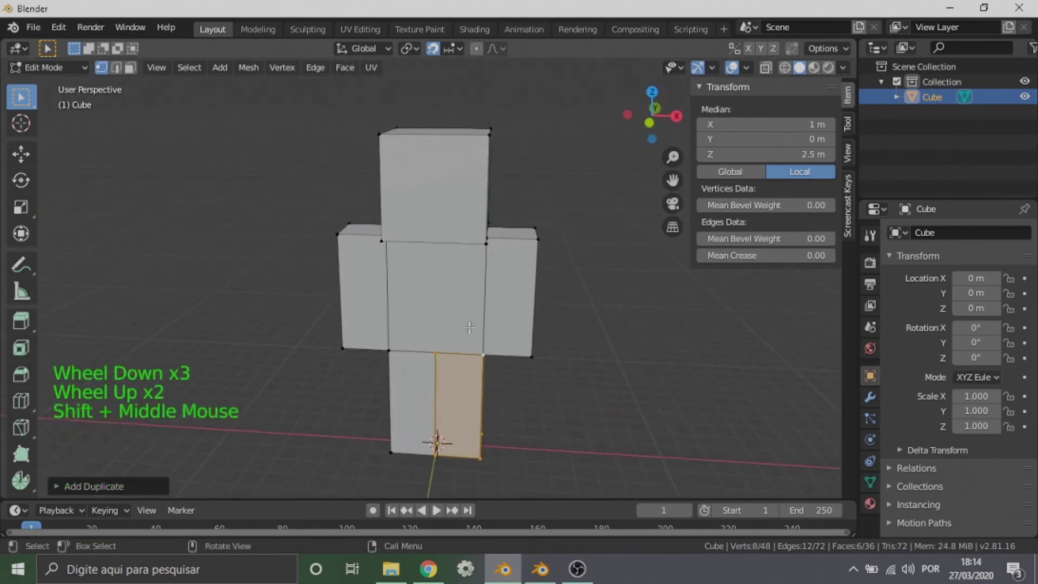
scroll(465, 357, up, 1)
click(504, 96)
middle_drag(517, 179, 427, 254)
scroll(454, 230, down, 2)
click(650, 117)
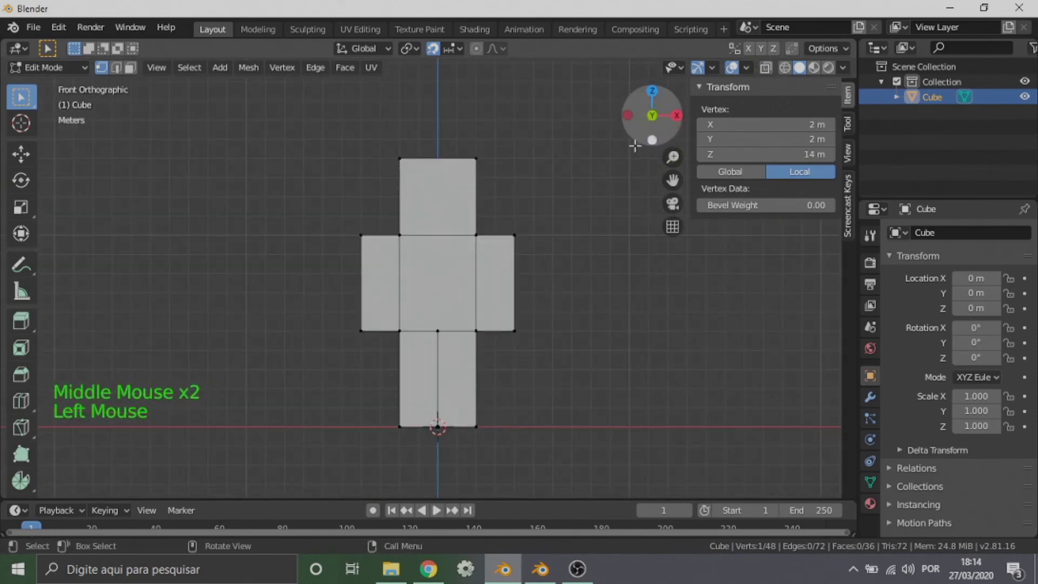